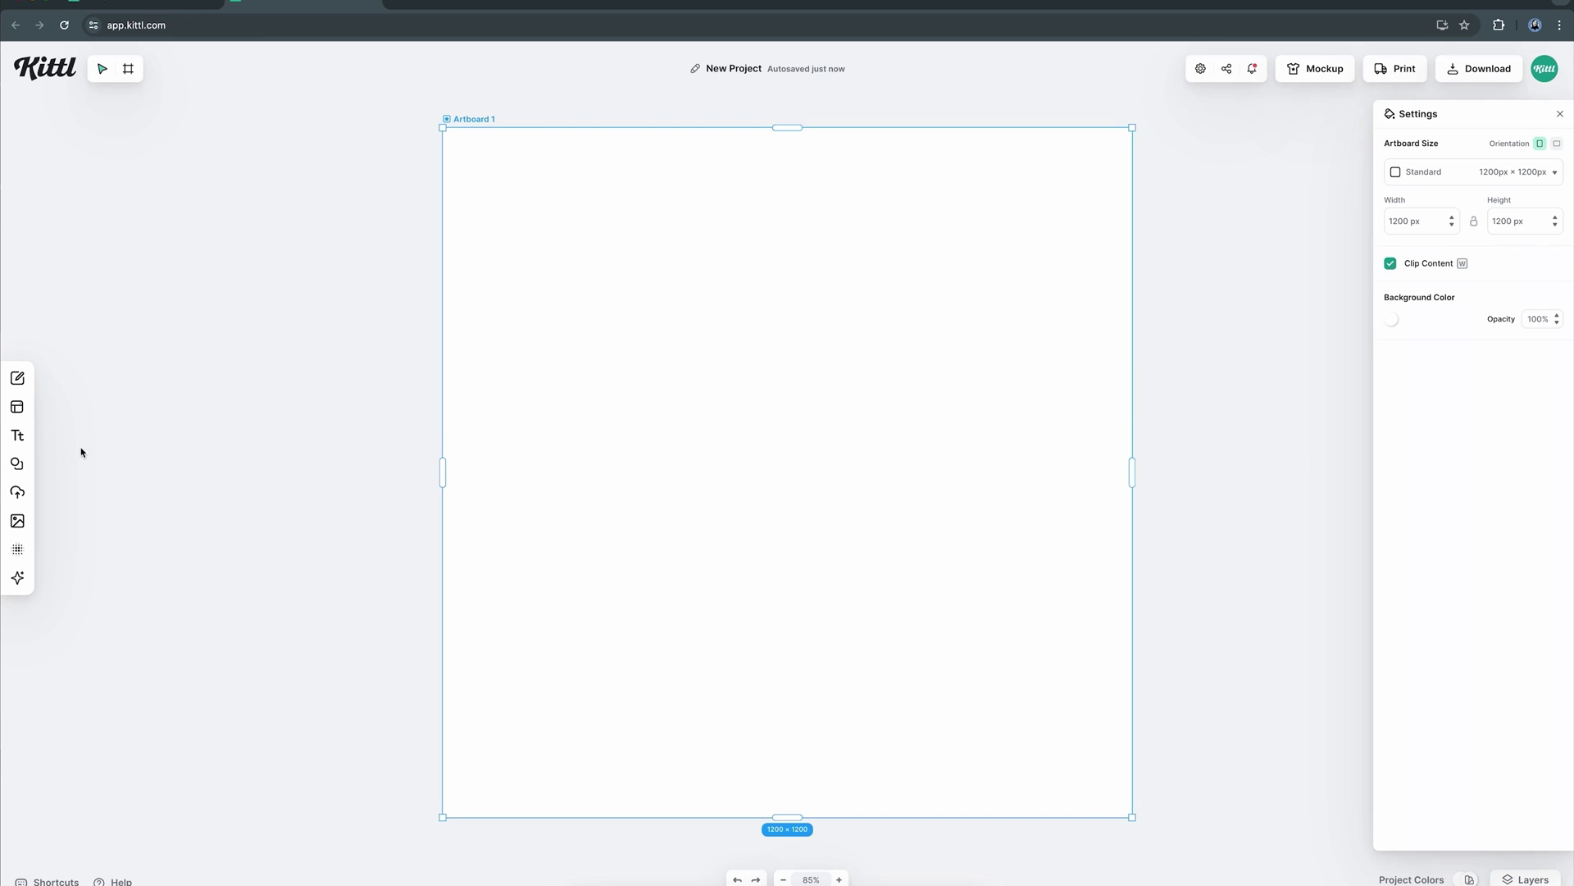
Add a 'The Jazz' headline and create copies in different typefaces
left_click(18, 435)
left_click(99, 144)
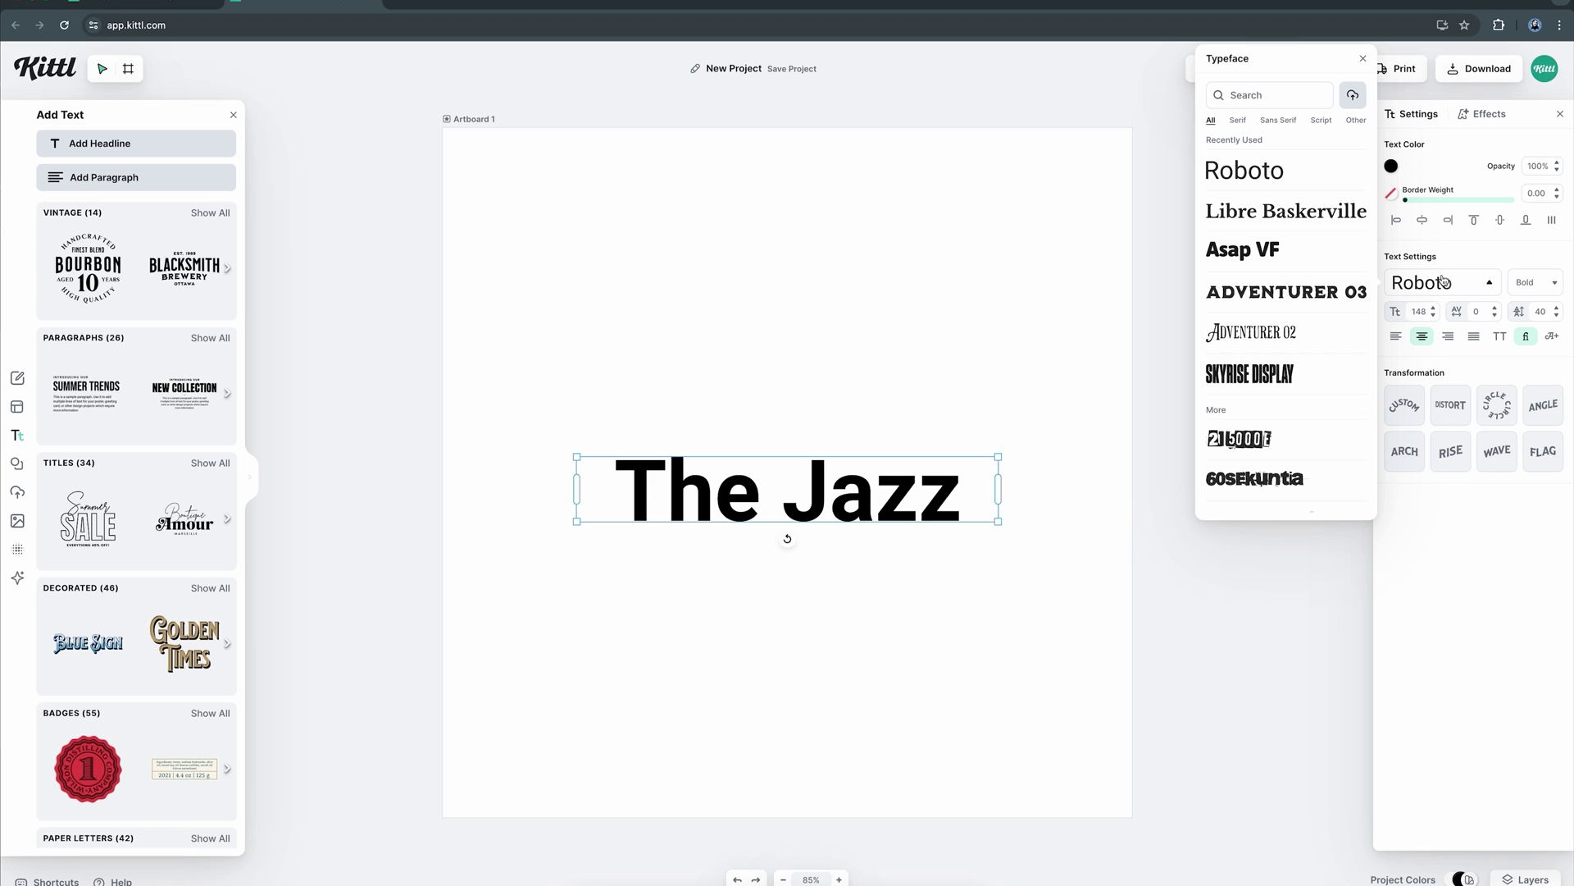
left_click(1289, 123)
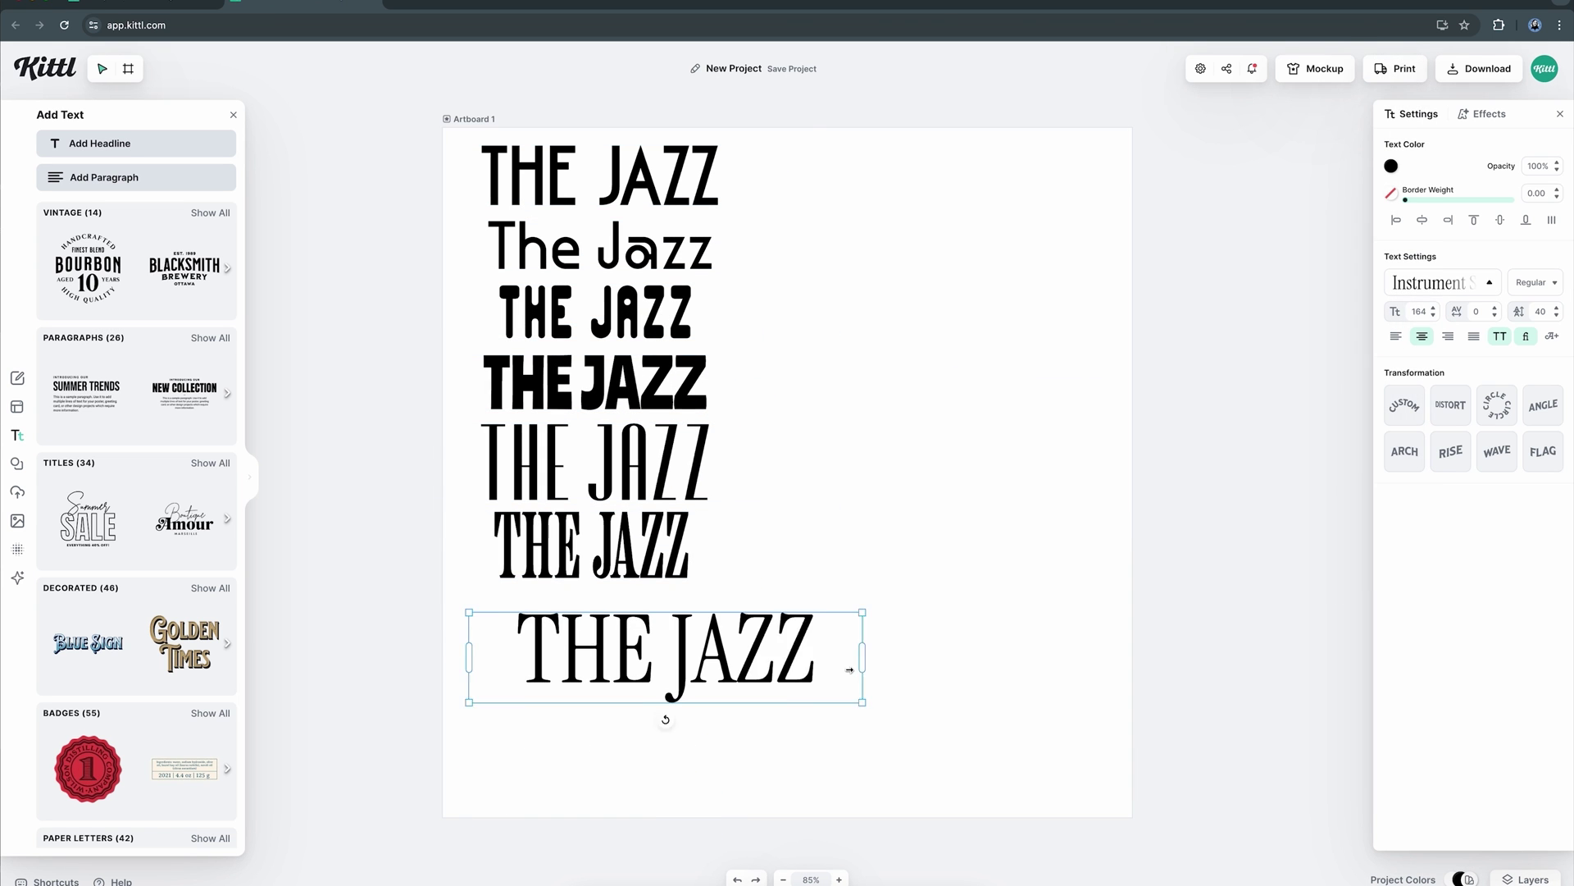
type("azz")
left_click(638, 753)
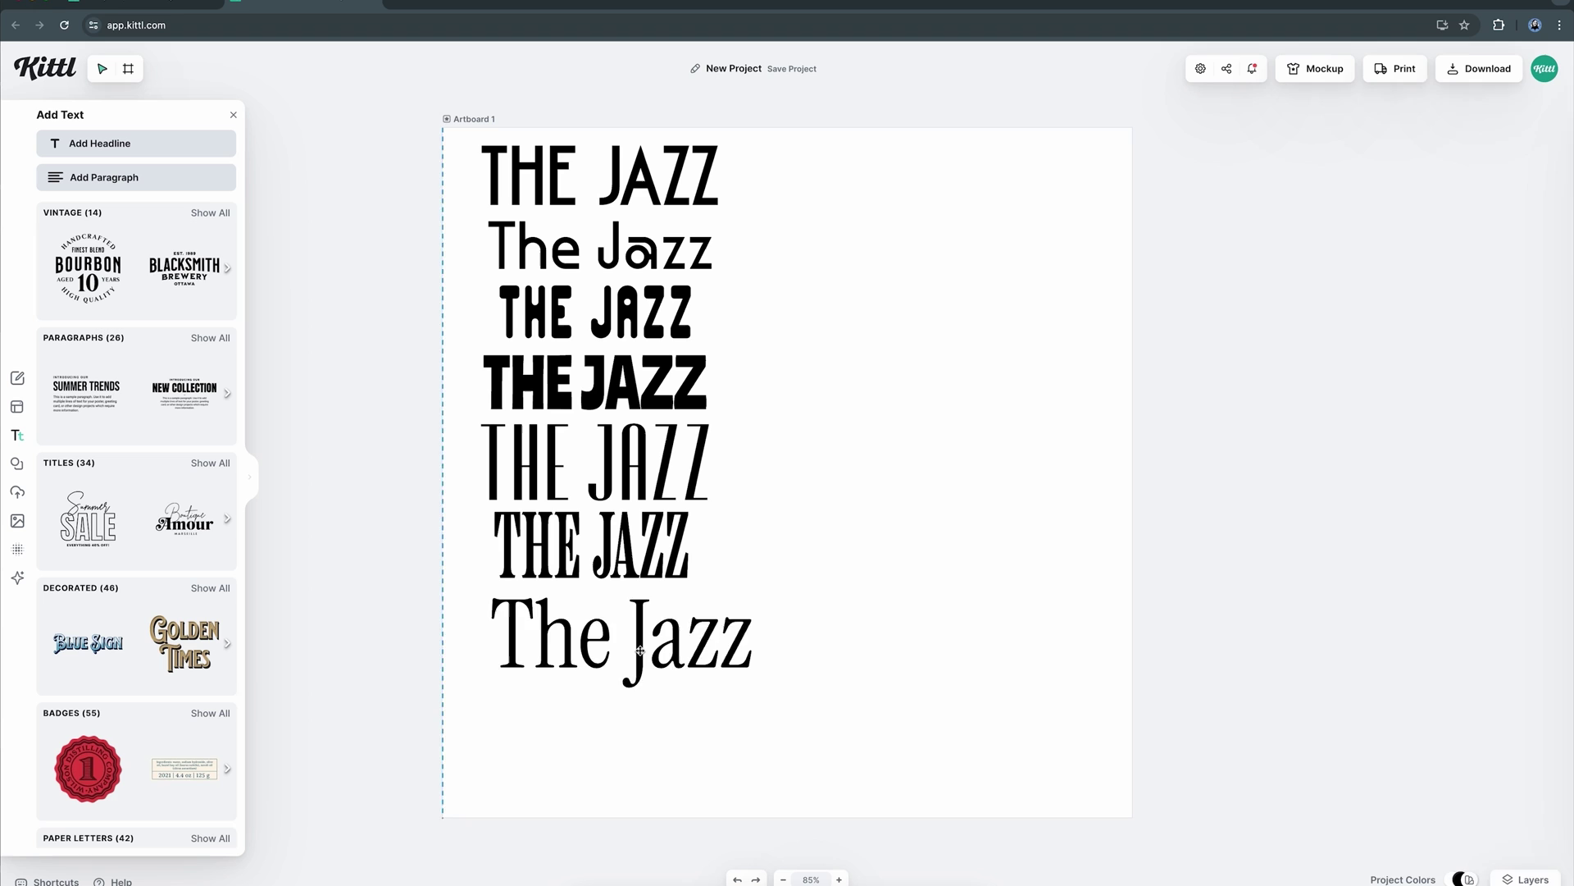
Space the seven title variants evenly down the left and move the Poppy copy to the upper right
left_click_drag(639, 651, 644, 642)
left_click(833, 447)
left_click(637, 632)
key("ctrl+a")
key("alt+shift+v")
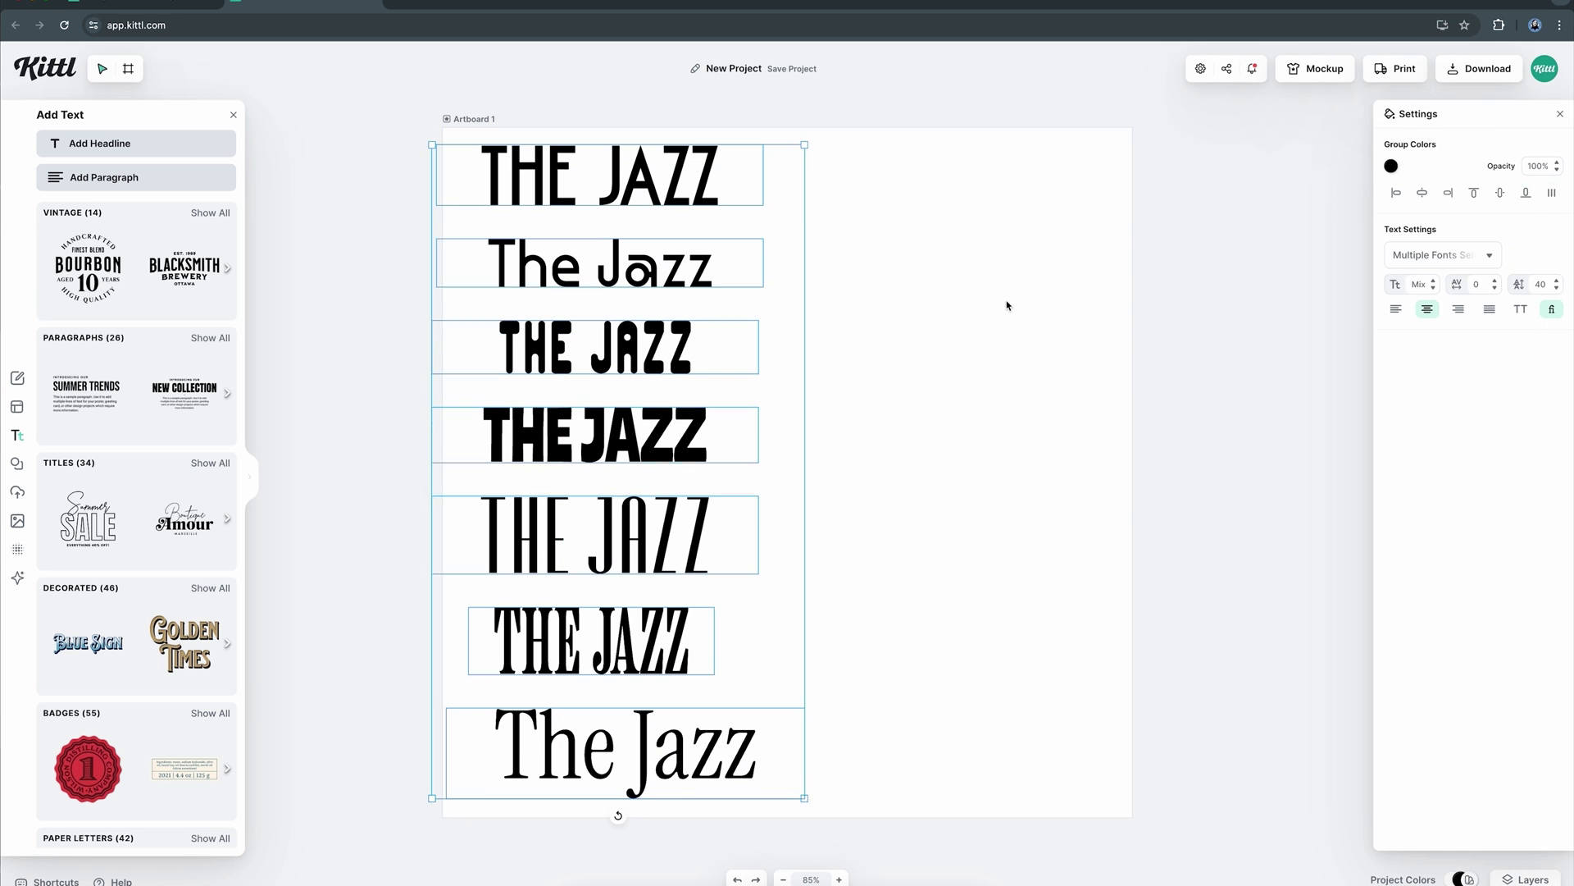
left_click(747, 283)
left_click_drag(651, 336, 1025, 212)
Create a small BAR&CAFE subtitle in Epilogue beneath the THE JAZZ title
left_click_drag(1025, 319, 1025, 365)
double_click(1025, 365)
type("BA")
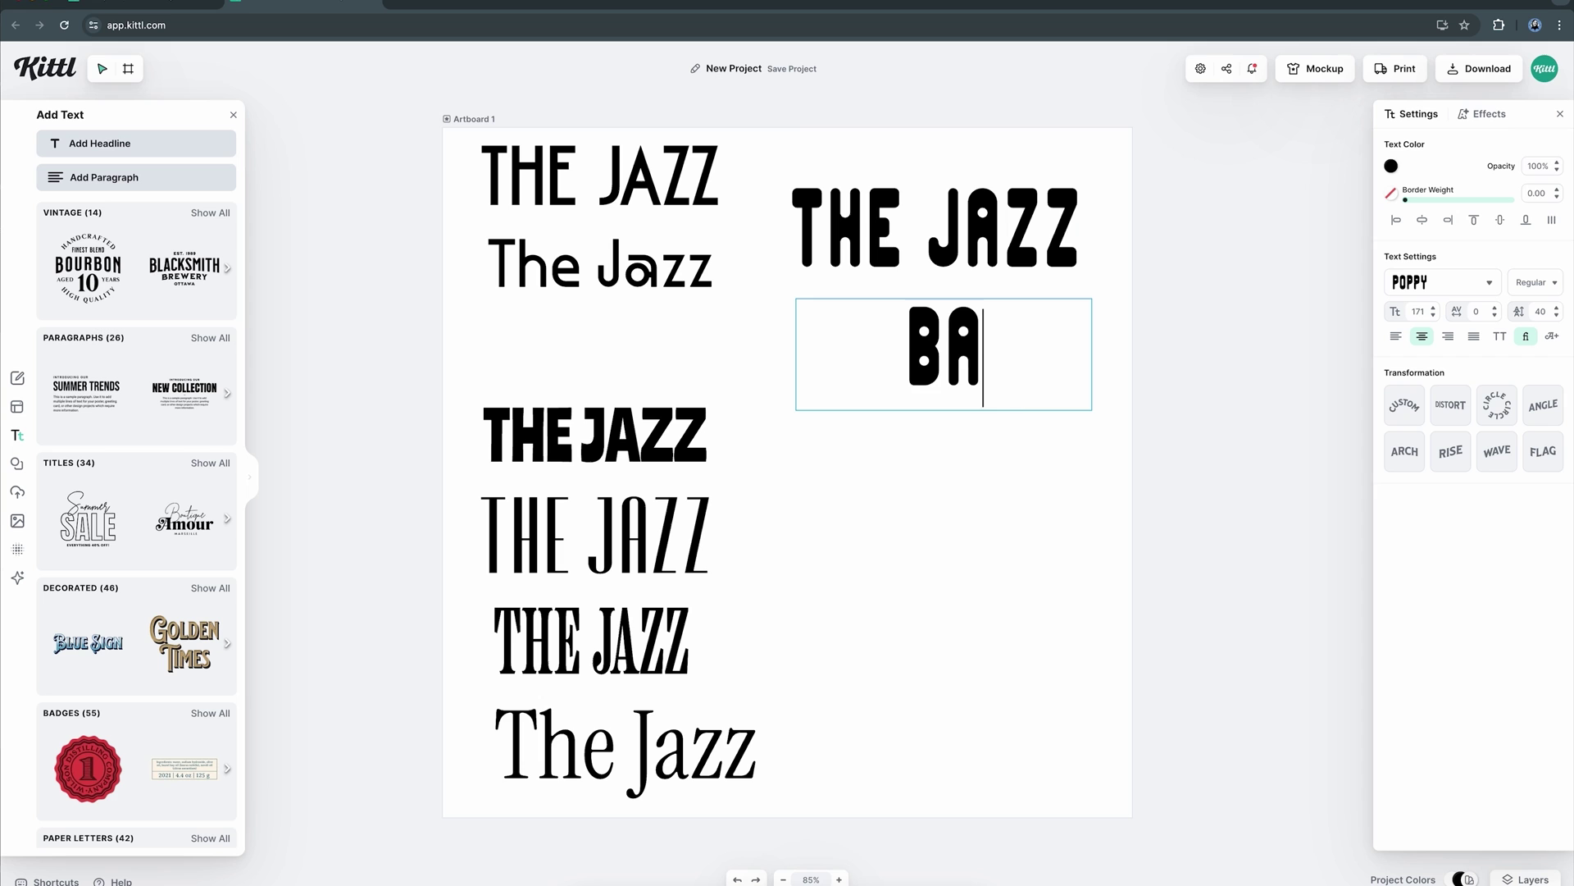
type("R&CAFE")
key("Escape")
left_click(1441, 282)
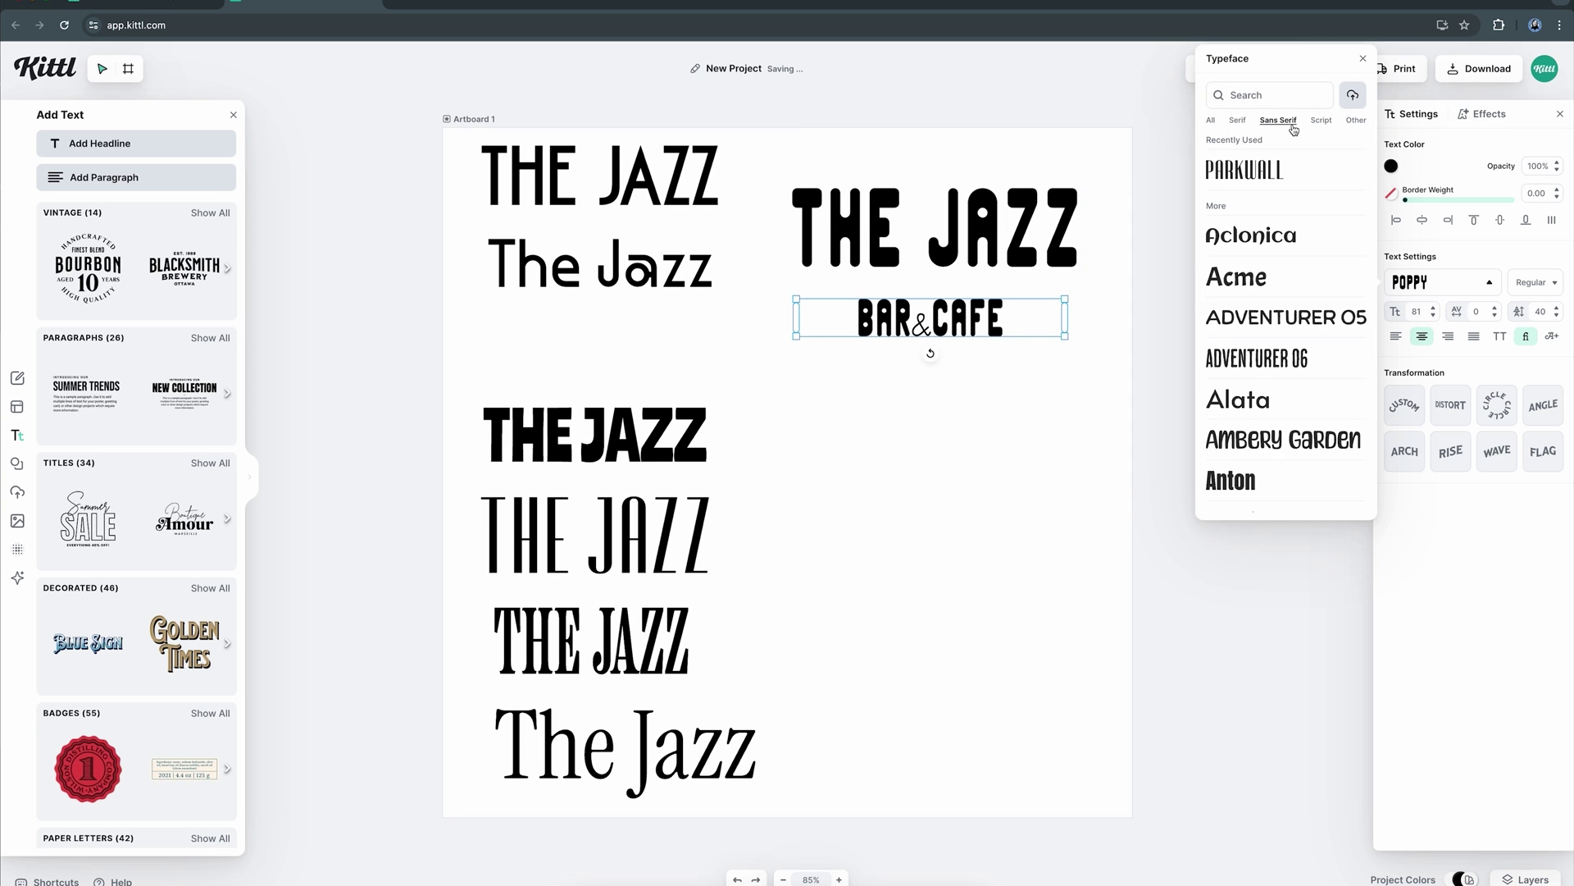
left_click_drag(1066, 338, 976, 326)
left_click(1534, 282)
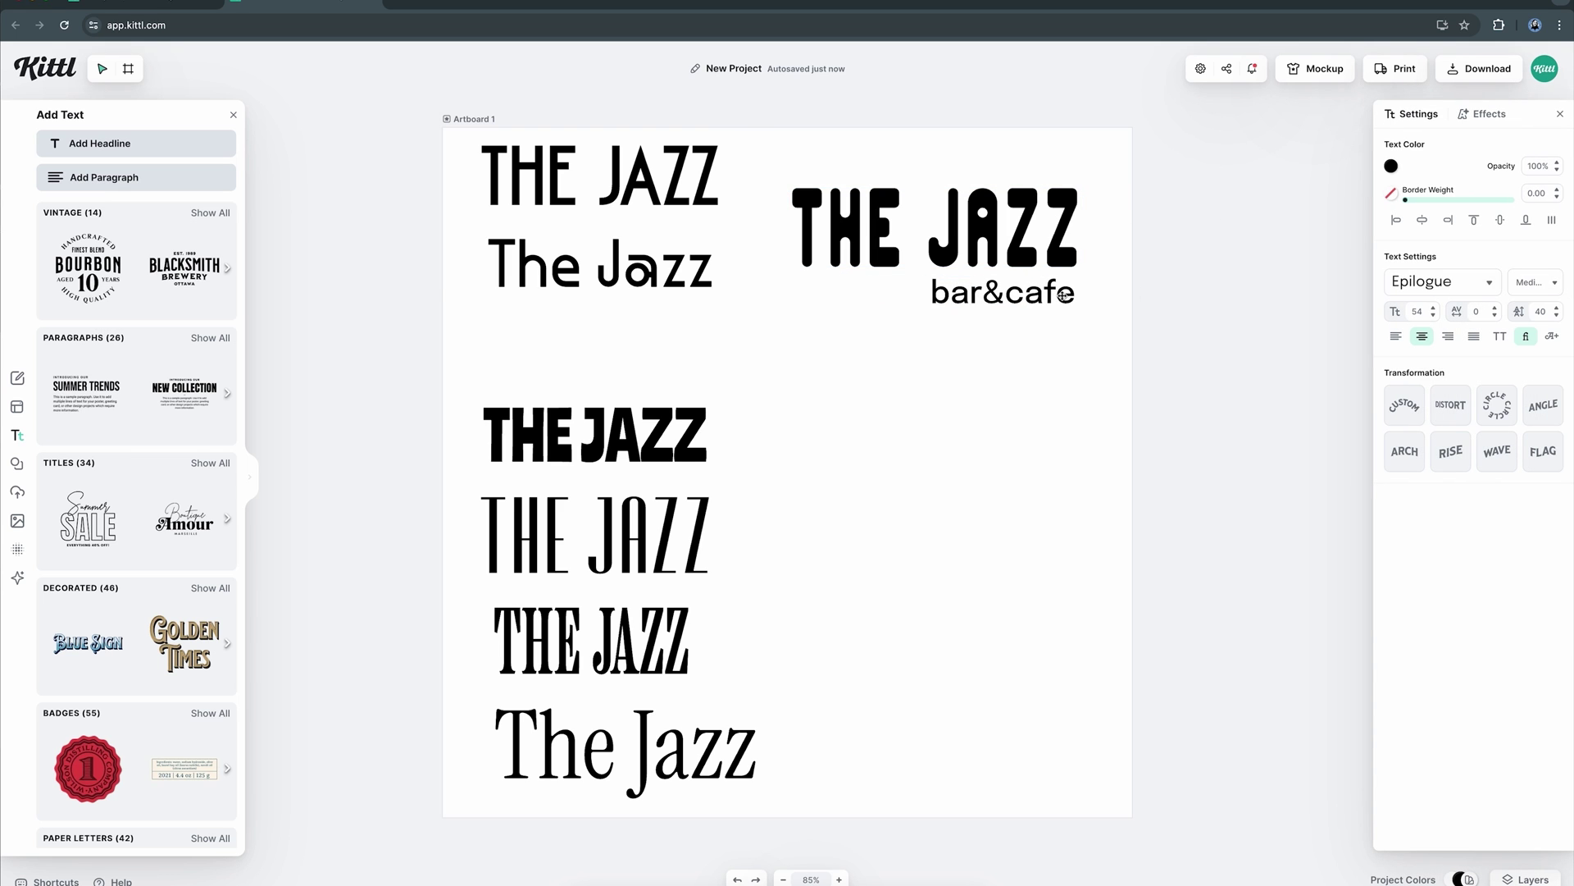
Arrange the bold and serif title lockups and shift the left-column titles up
left_click_drag(595, 435, 1005, 402)
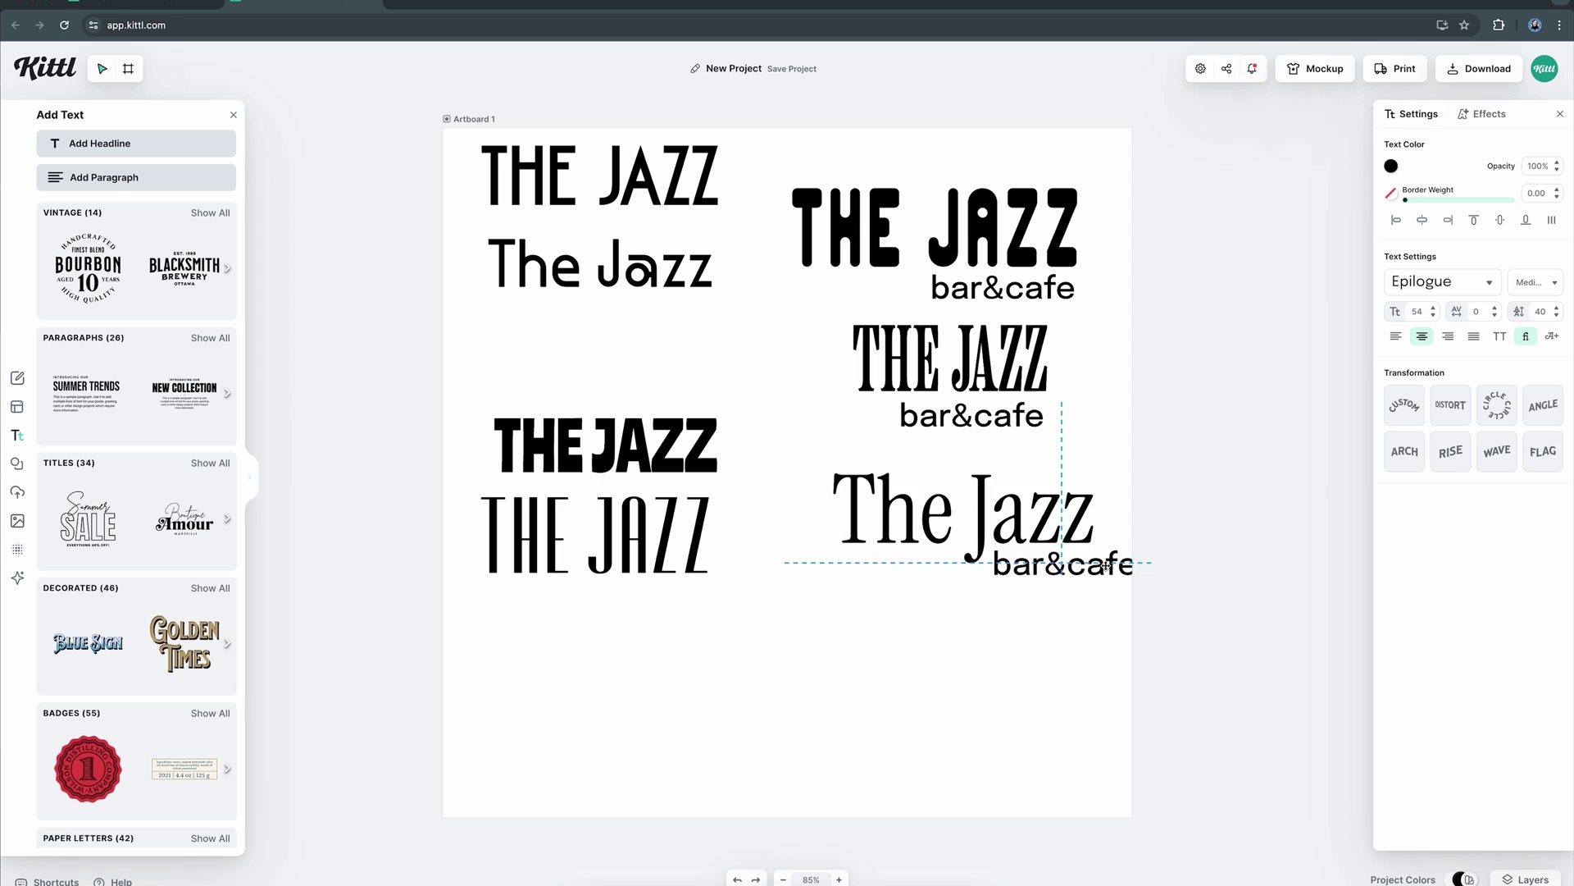
left_click_drag(1104, 564, 1058, 636)
left_click_drag(459, 385, 738, 582)
left_click_drag(607, 446, 603, 332)
left_click(802, 433)
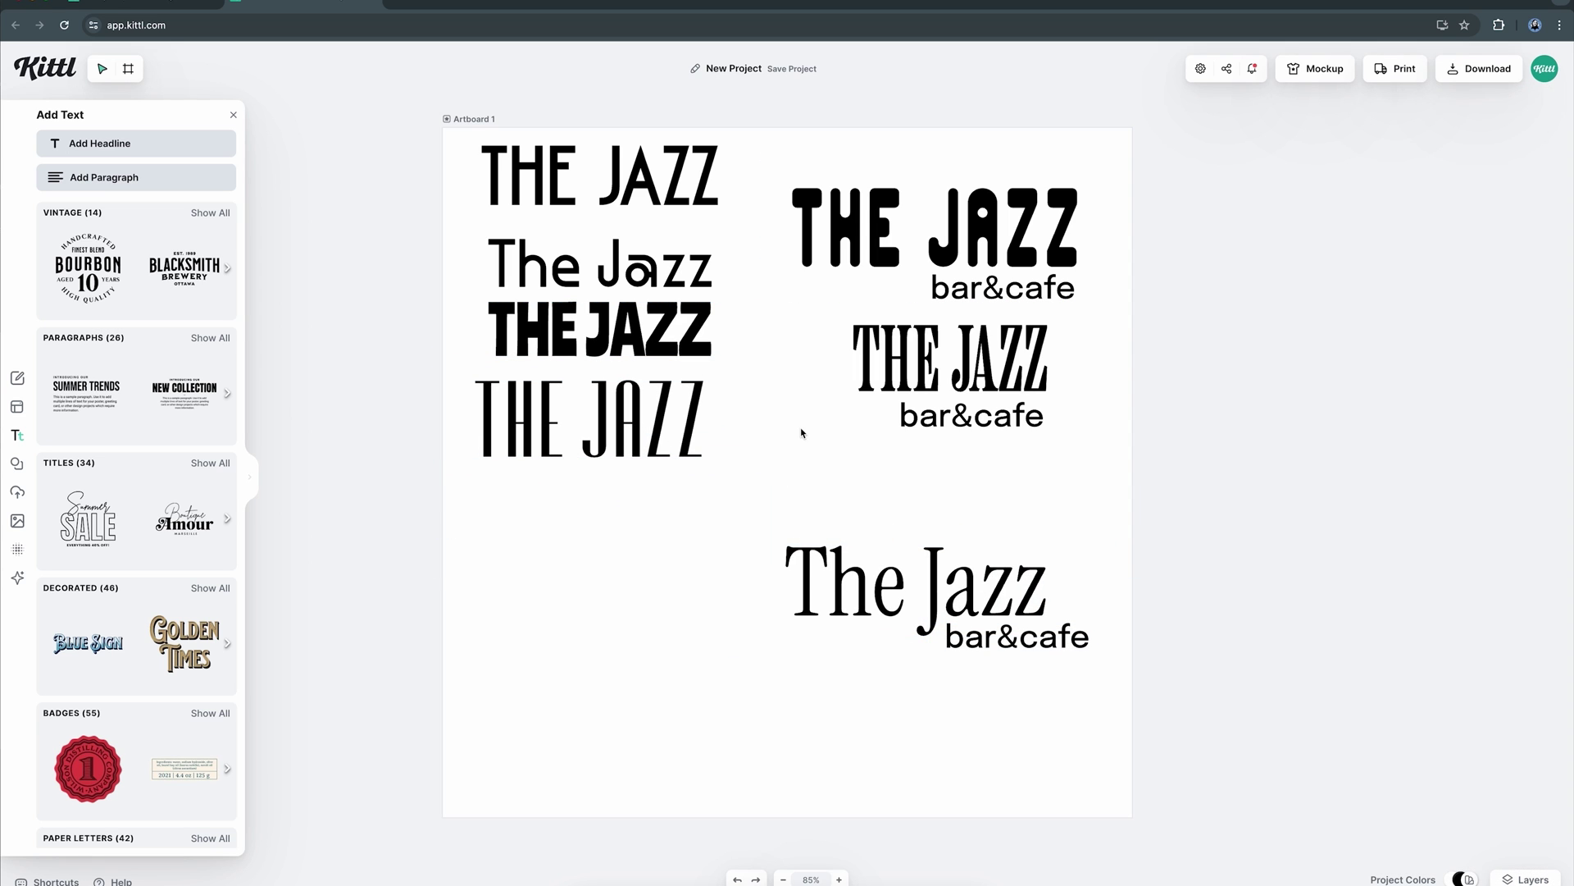
Copy the THE JAZZ bar&cafe lockup to the bottom left and move leftover titles off the artboard
left_click_drag(942, 247, 631, 723)
left_click_drag(603, 328, 603, 307)
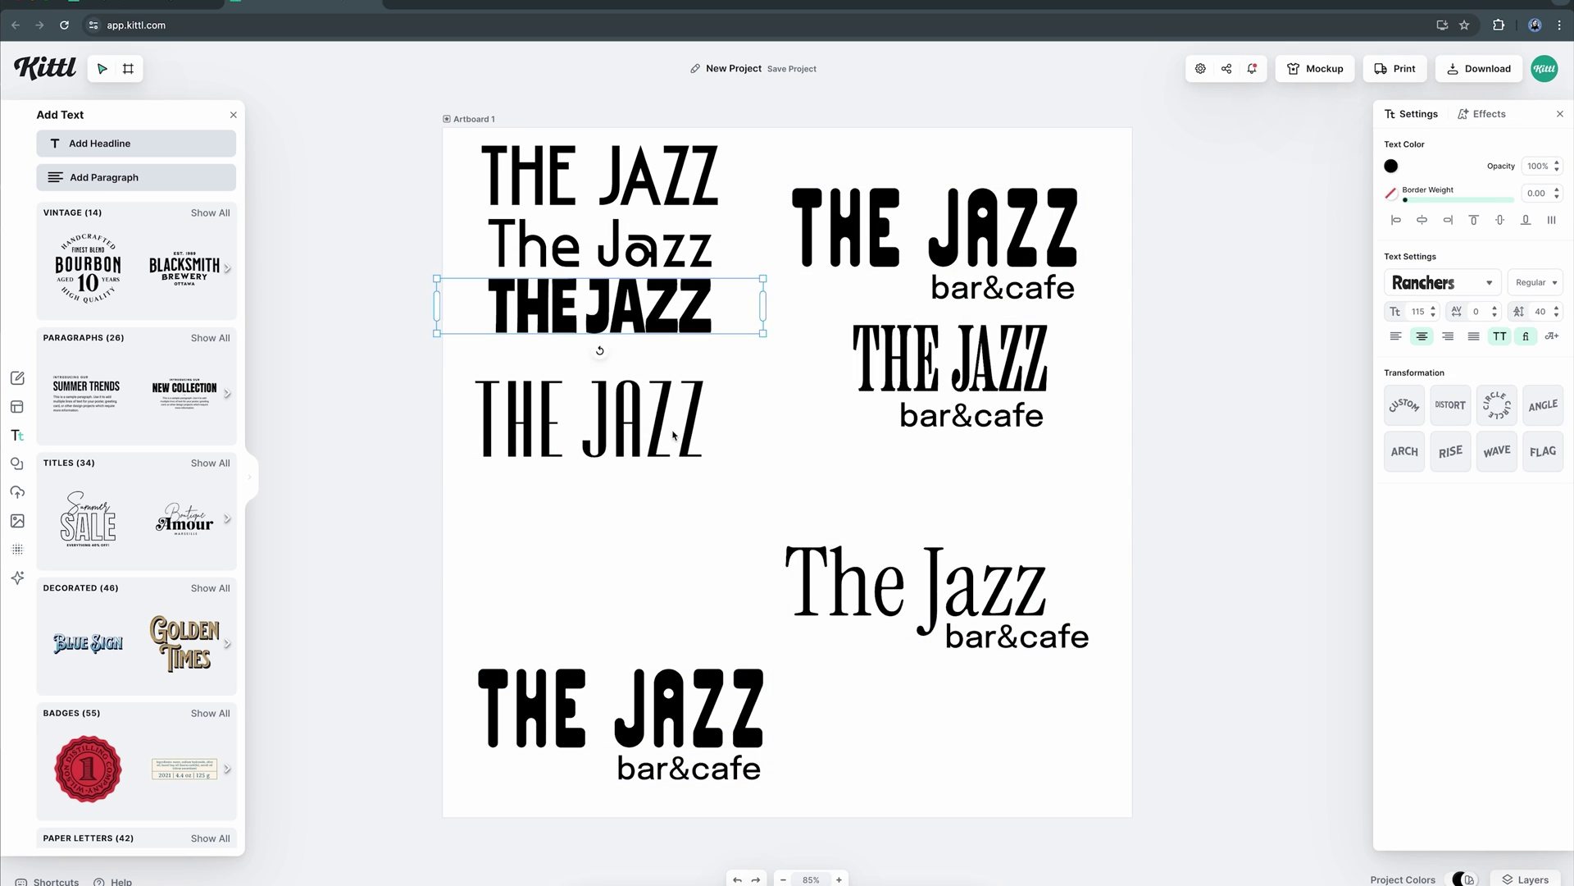
key("Escape")
left_click_drag(664, 413, 299, 414)
Replace THE with a script 'The' in Carattere beside JAZZ and duplicate the logo
left_click(599, 831)
scroll(599, 831, "up", 5)
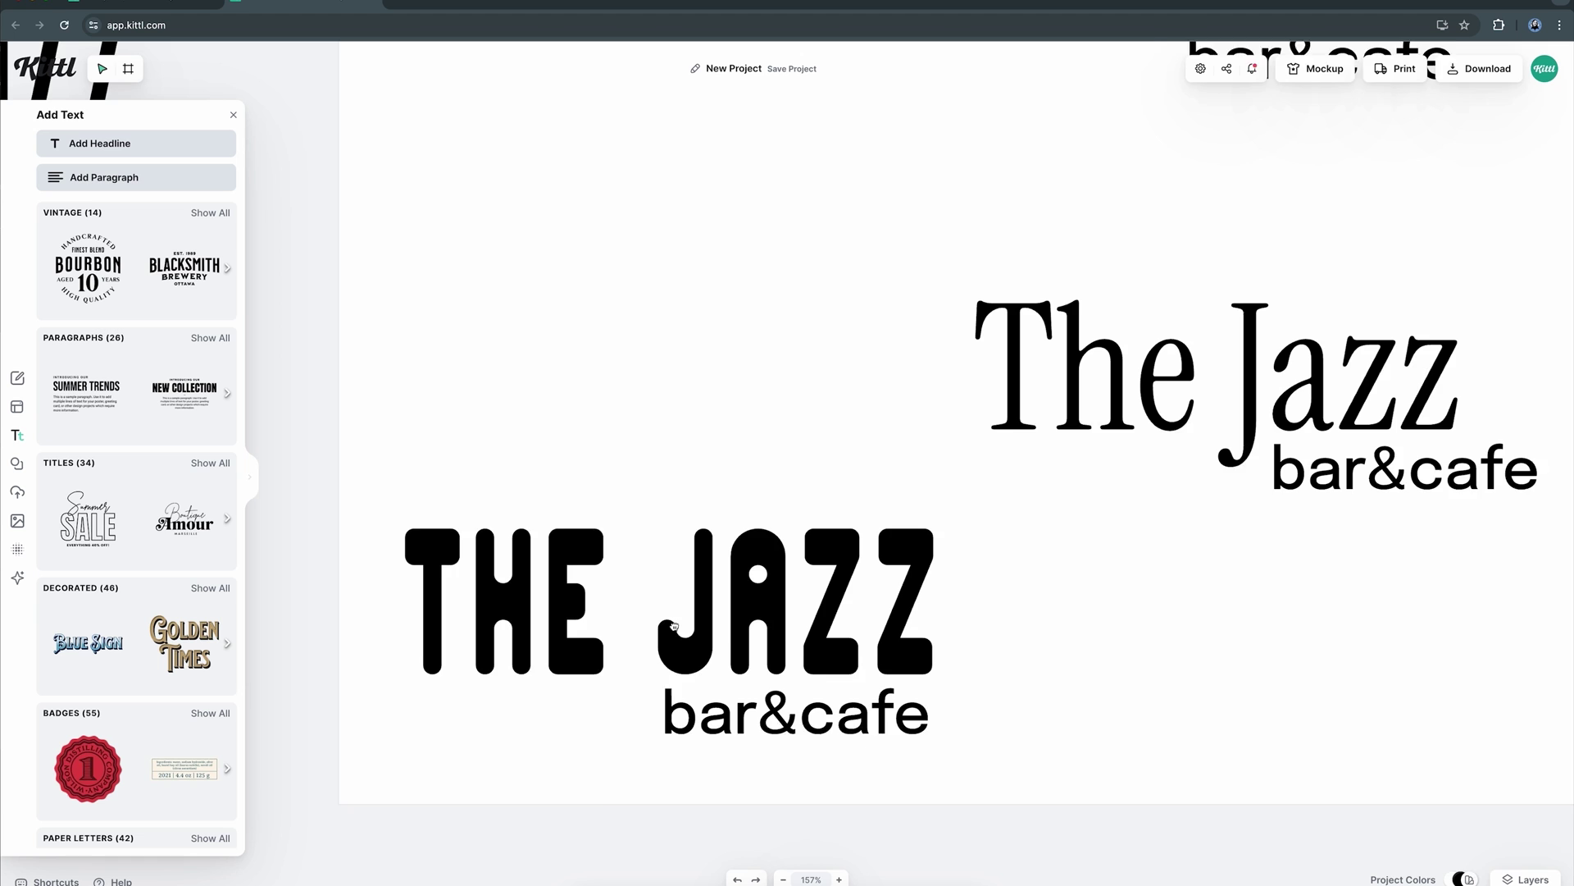
left_click(599, 639)
key("BackSpace")
key("ctrl+v")
scroll(600, 445, "down", 3)
left_click(1443, 282)
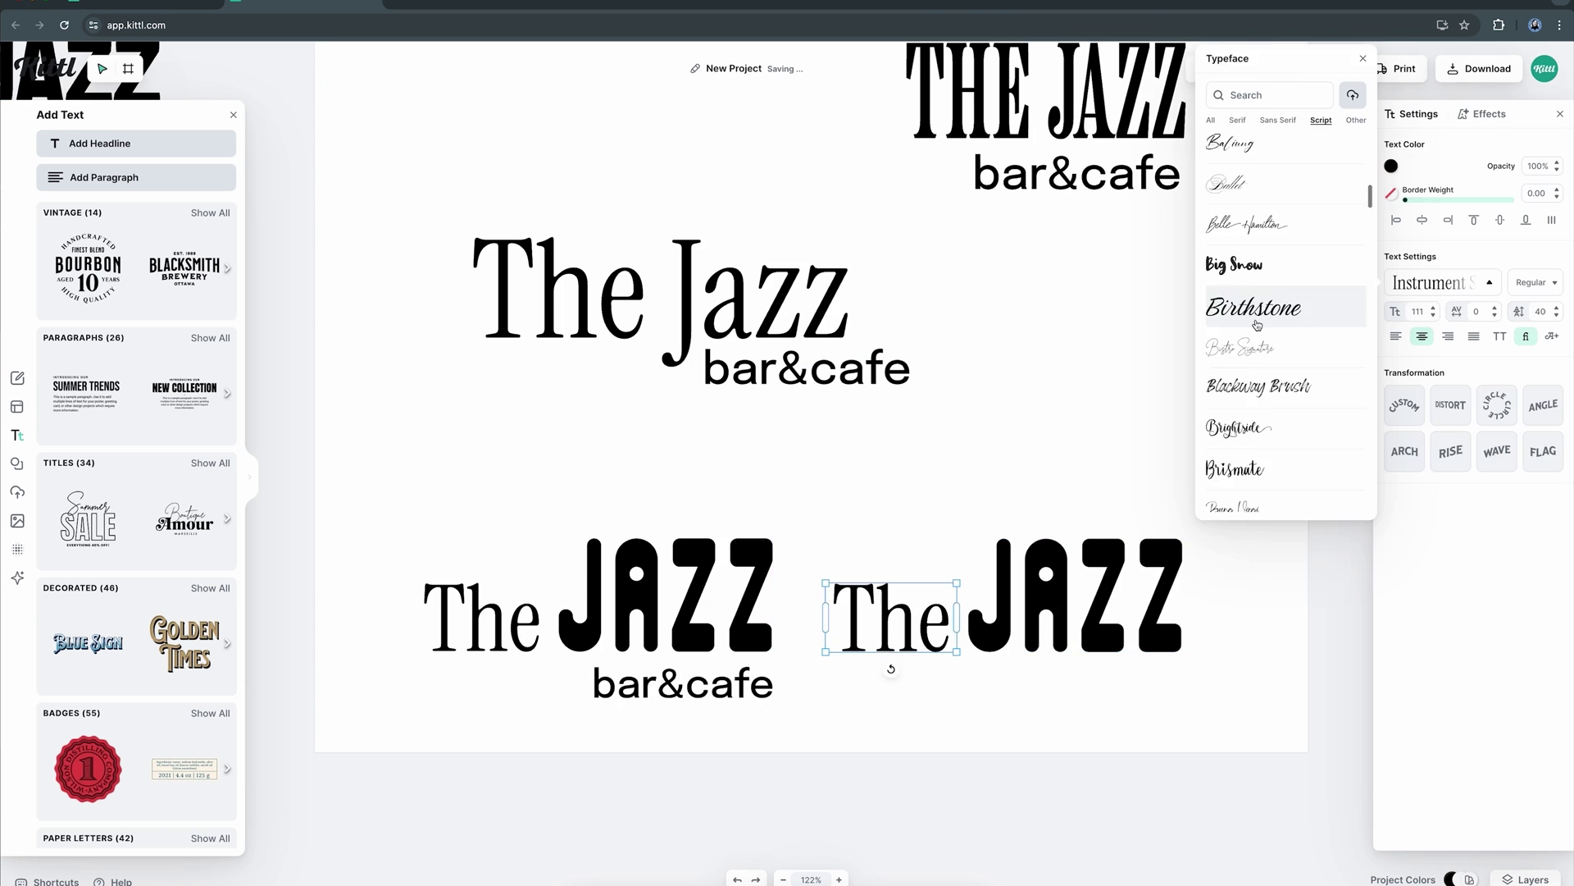
type("amer")
left_click(748, 563)
Slant the right logo's JAZZ with a 29% Angle transformation
scroll(749, 562, "down", 2)
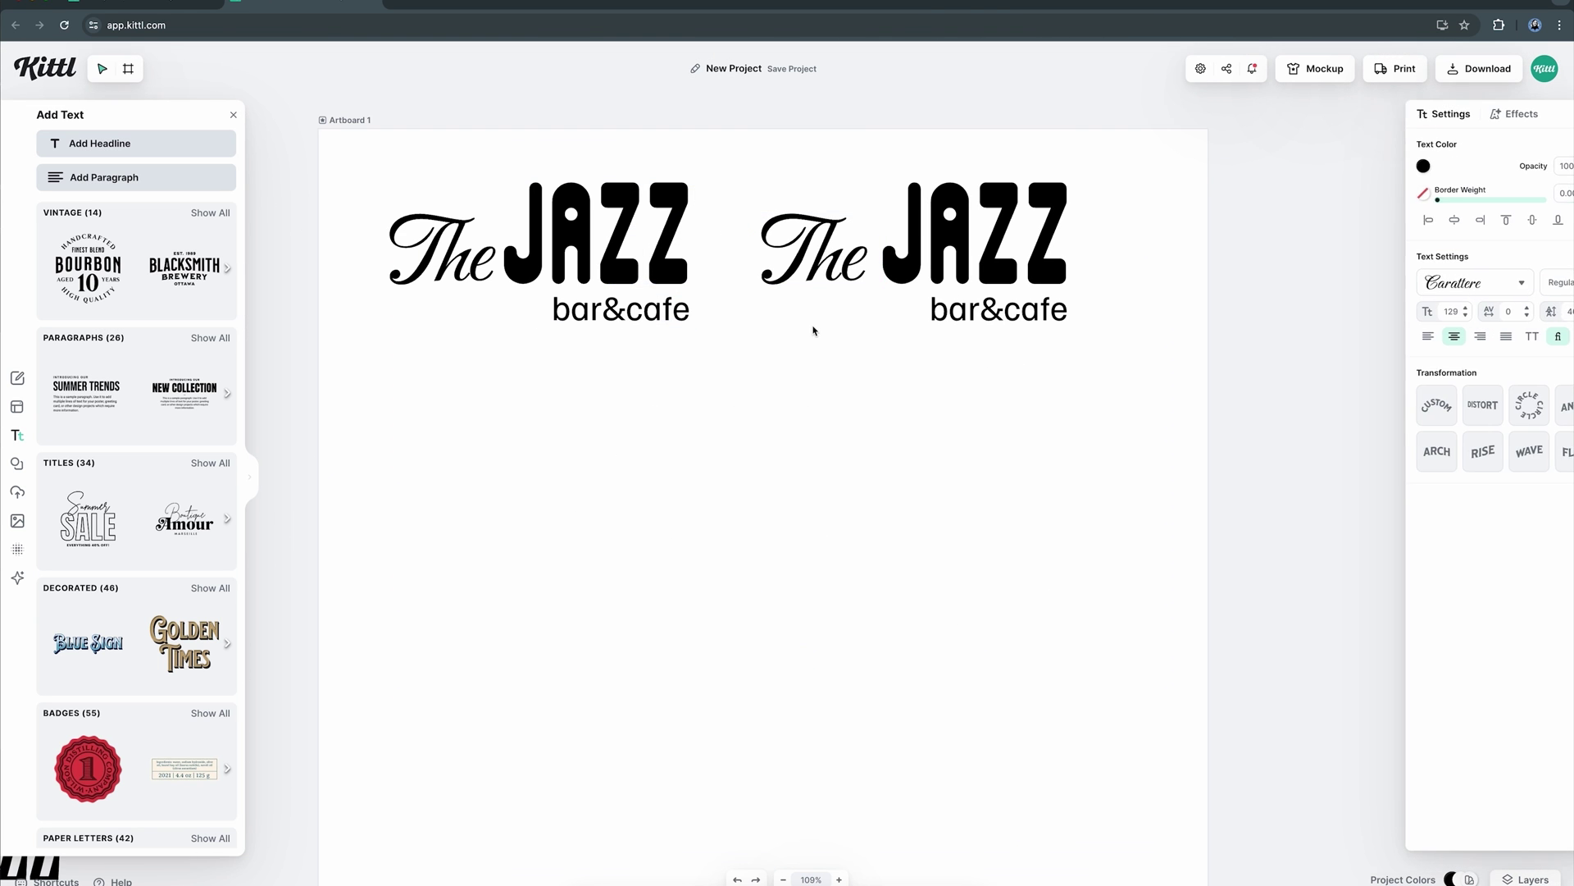
left_click(979, 263)
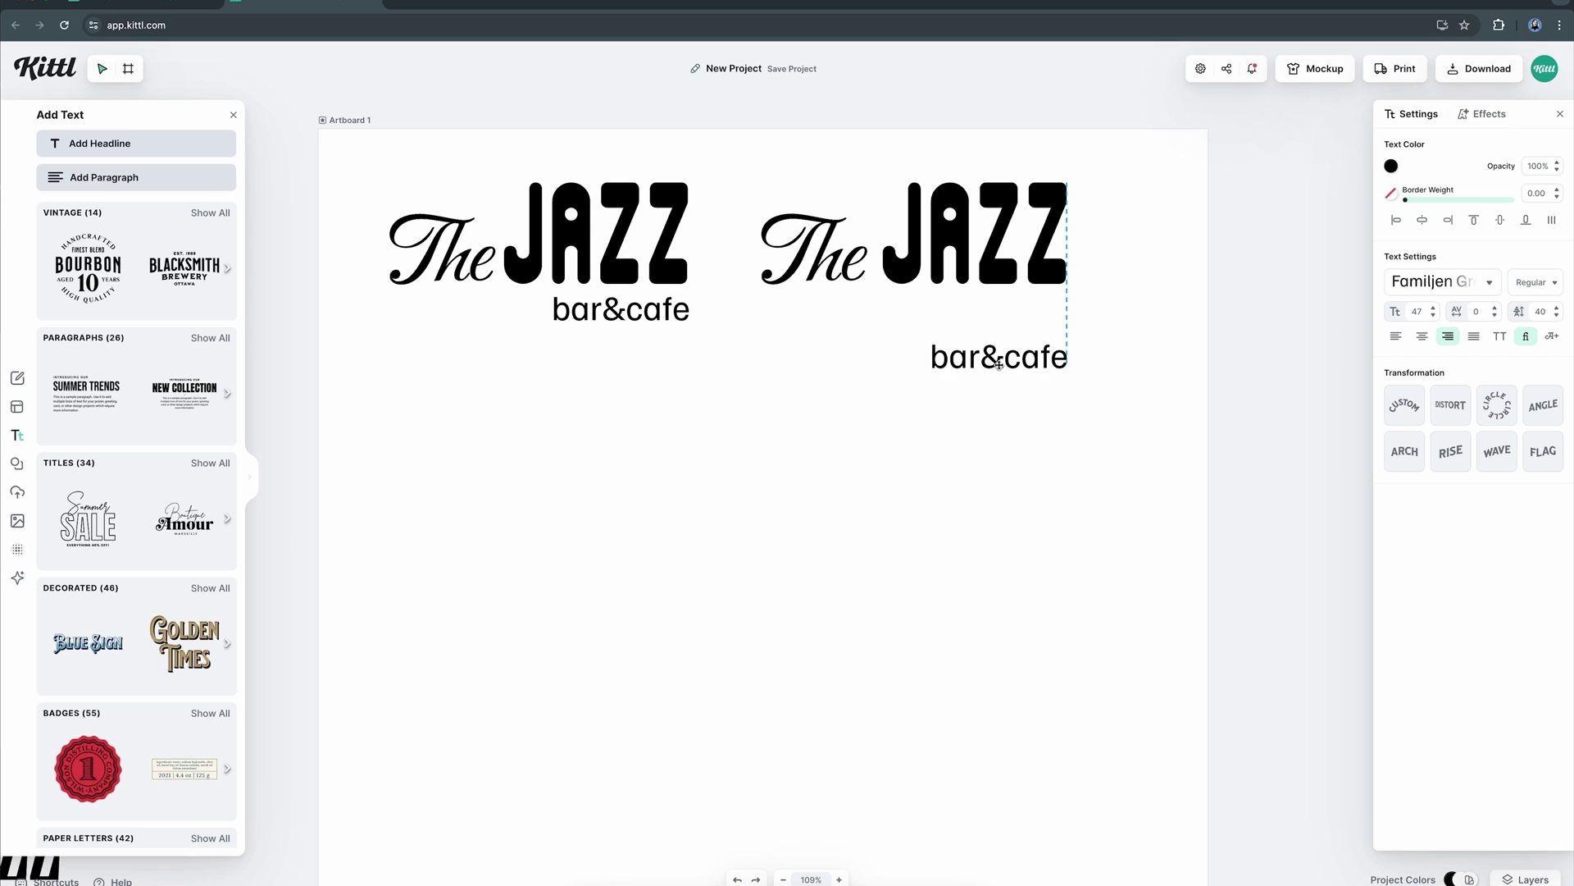
left_click(1543, 405)
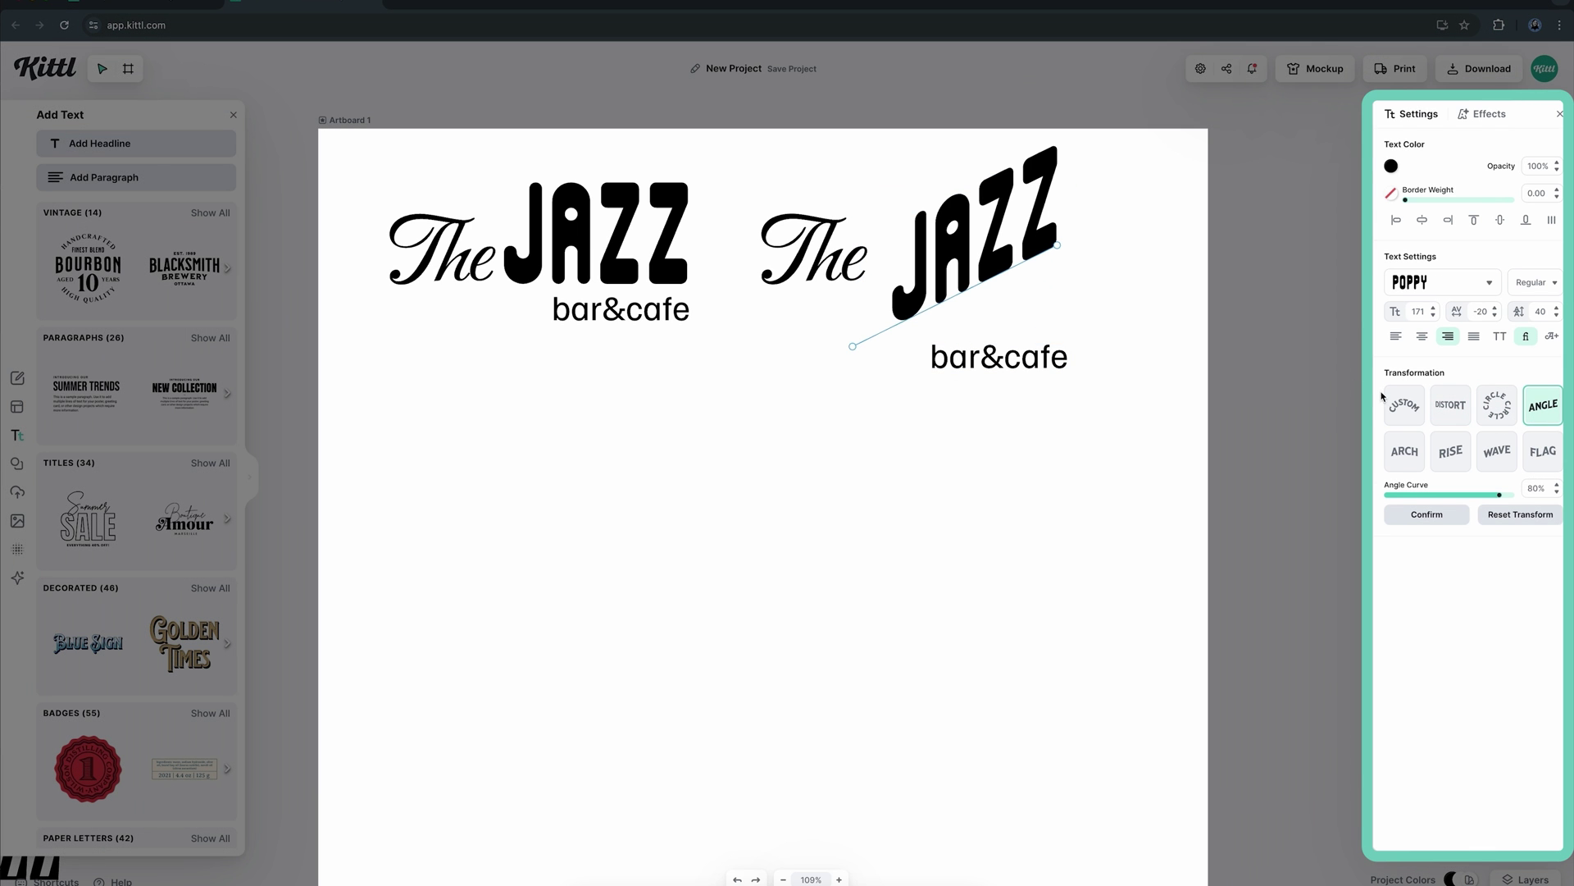
mouse_move(1499, 504)
left_mouse_down()
mouse_move(1435, 497)
mouse_move(1470, 497)
left_mouse_up()
left_click(1426, 514)
left_click(812, 246)
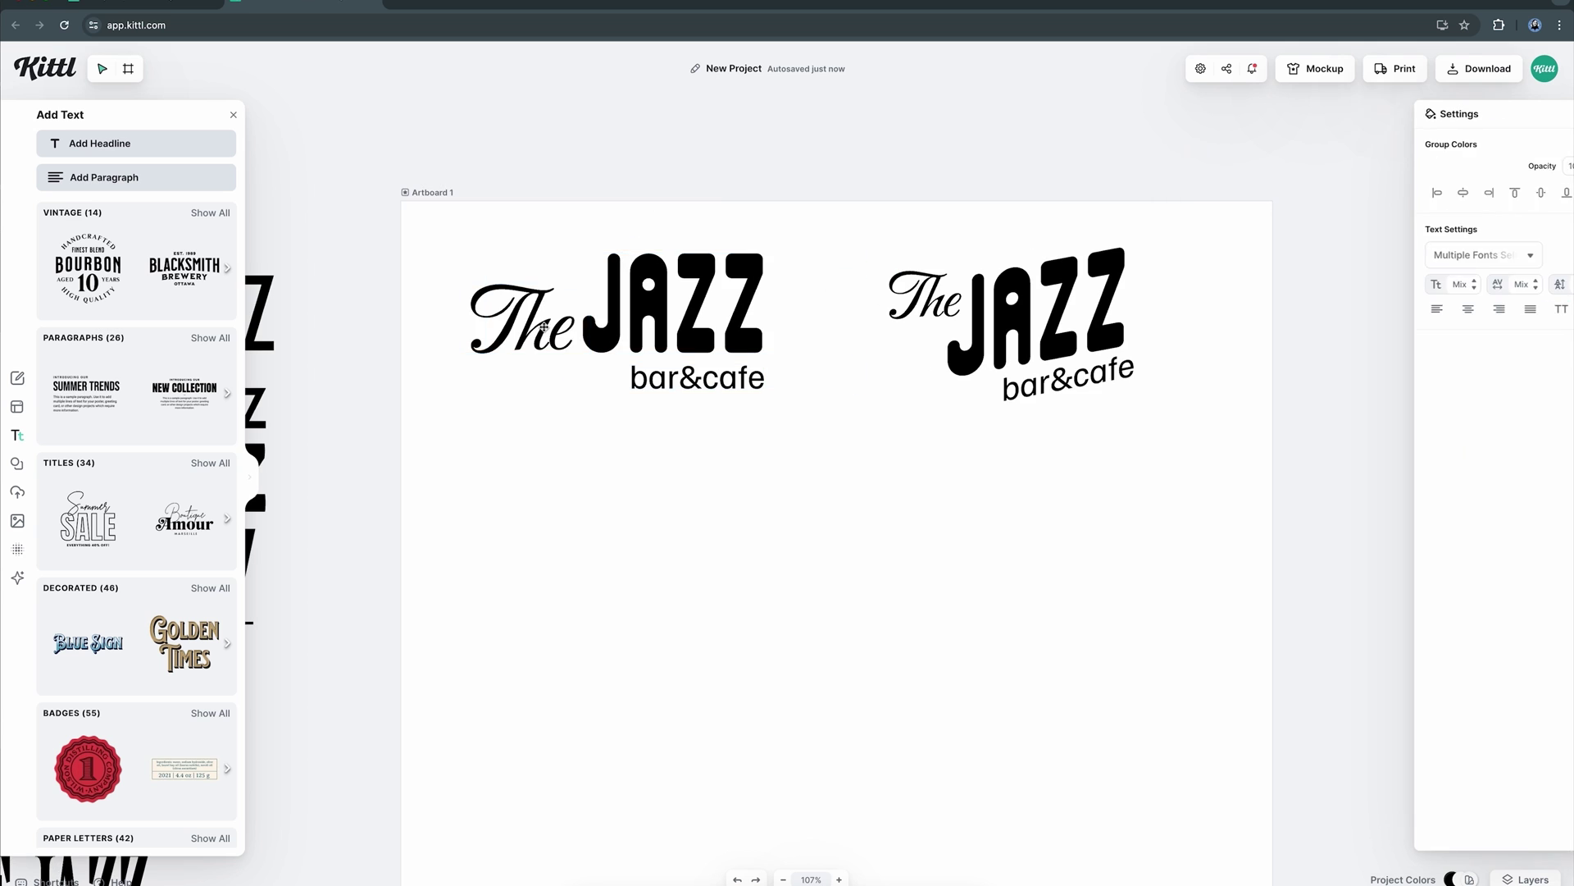
left_click(544, 326)
Duplicate the left logo and give its JAZZ a black Block Shadow
left_click_drag(492, 245, 773, 404)
key("super+d")
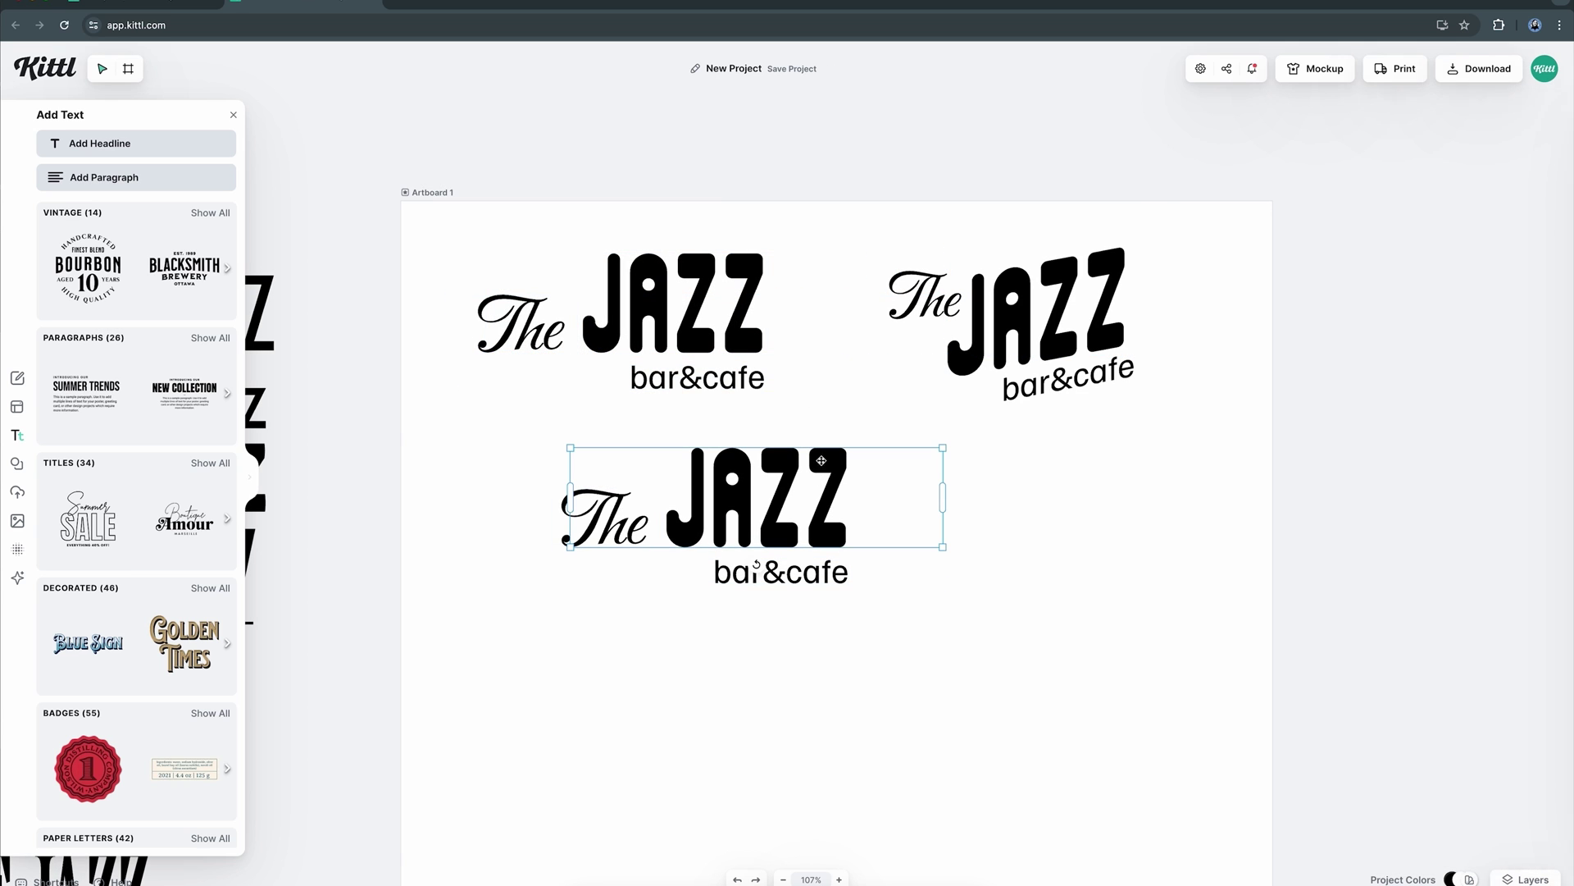
left_click(1484, 113)
left_click(1497, 177)
left_click(1556, 212)
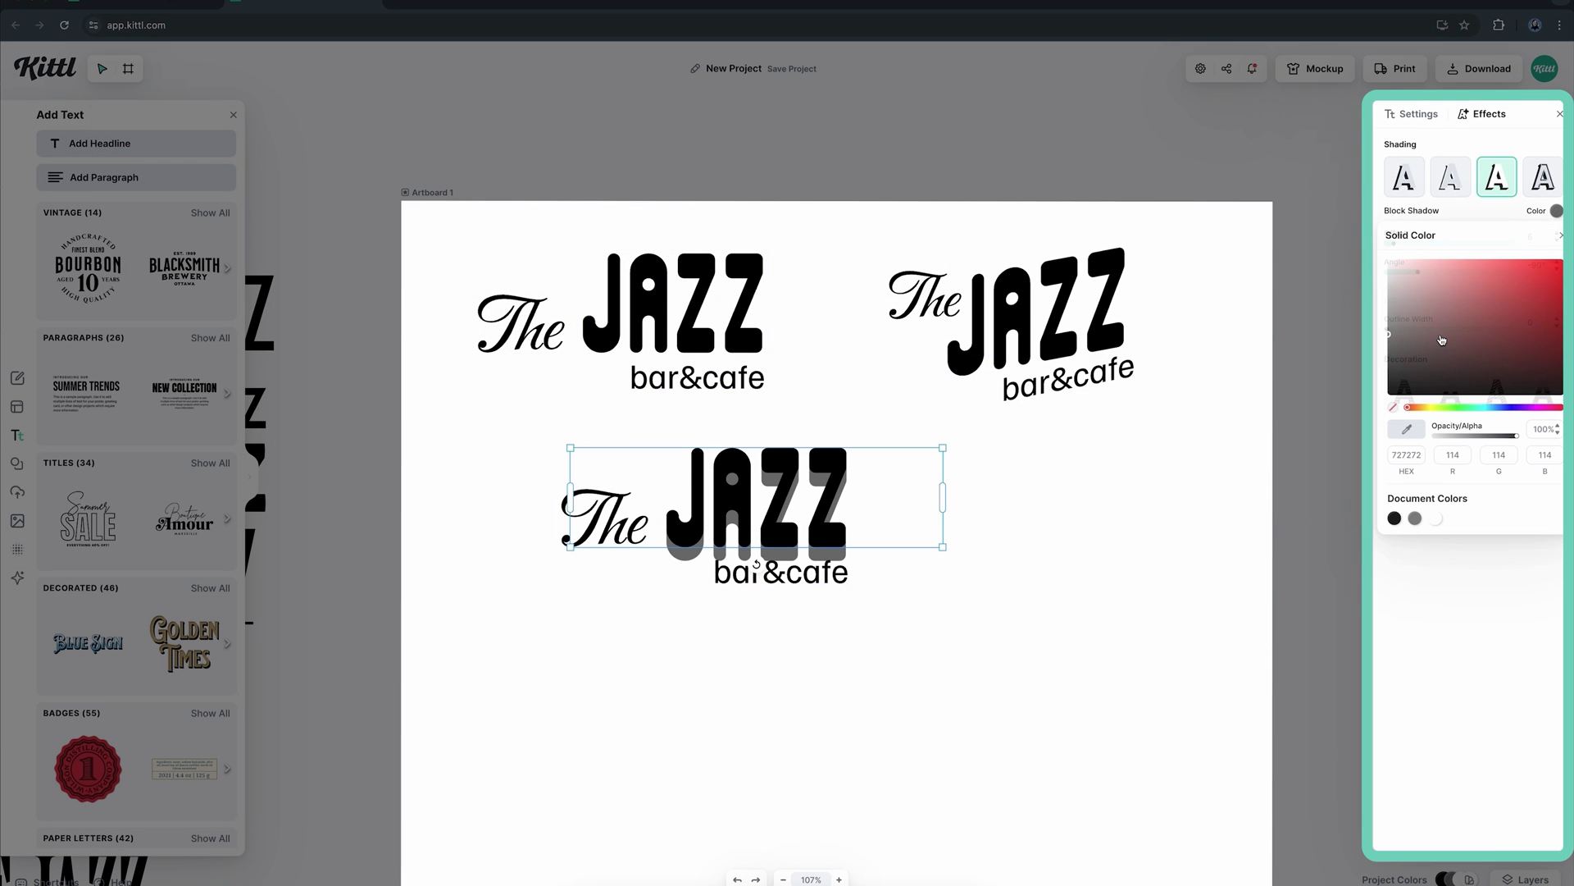
left_click(1439, 275)
left_click(1454, 214)
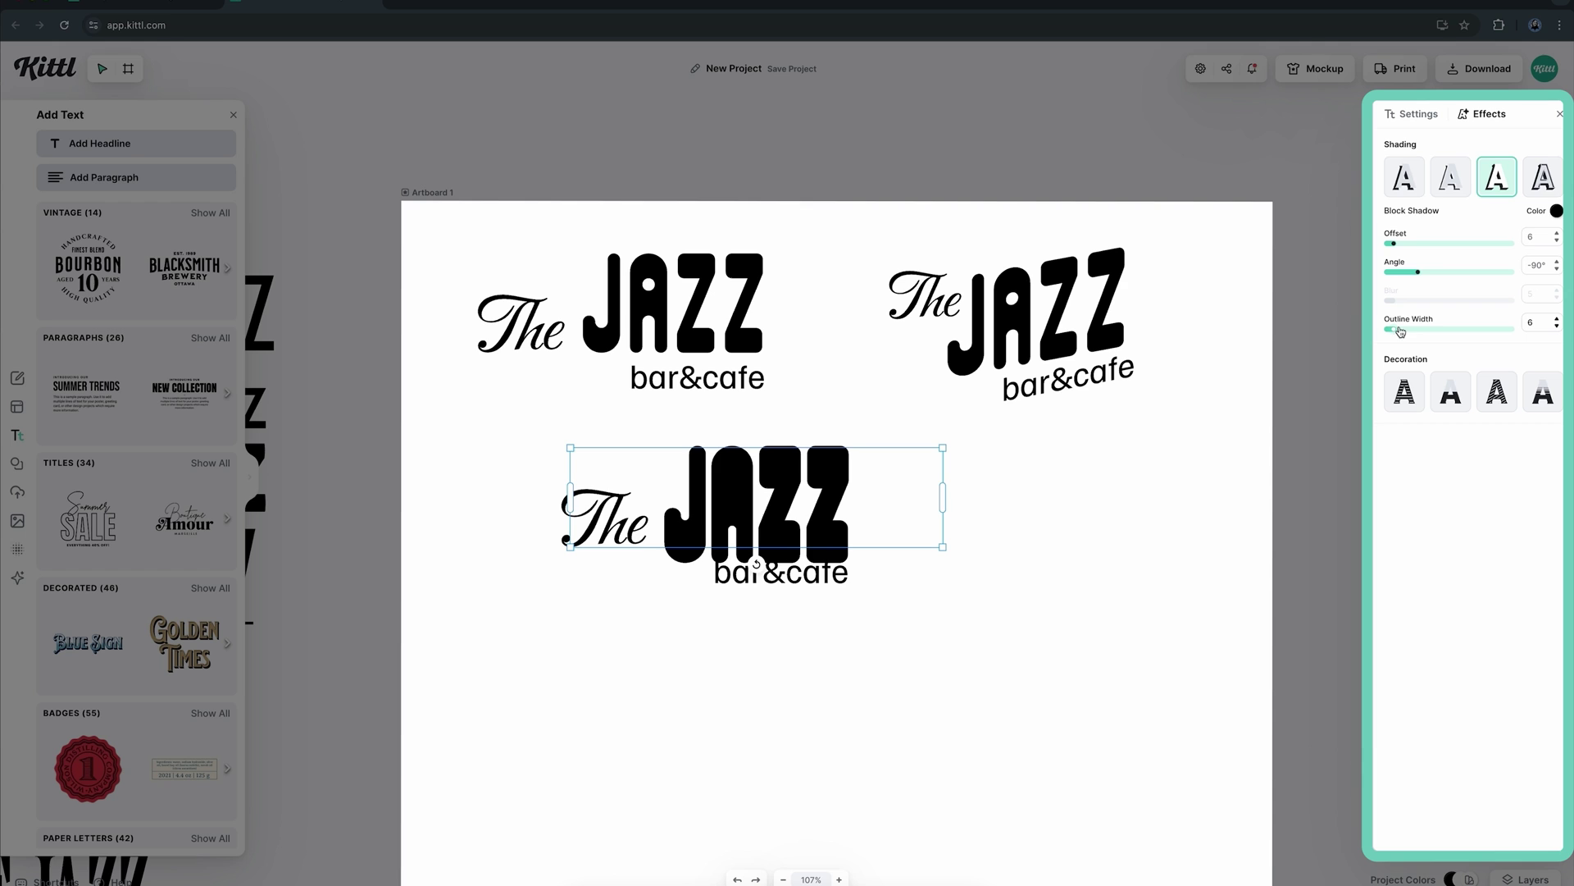
Make the JAZZ letters white and nudge the bar&cafe line down slightly
left_click(1412, 117)
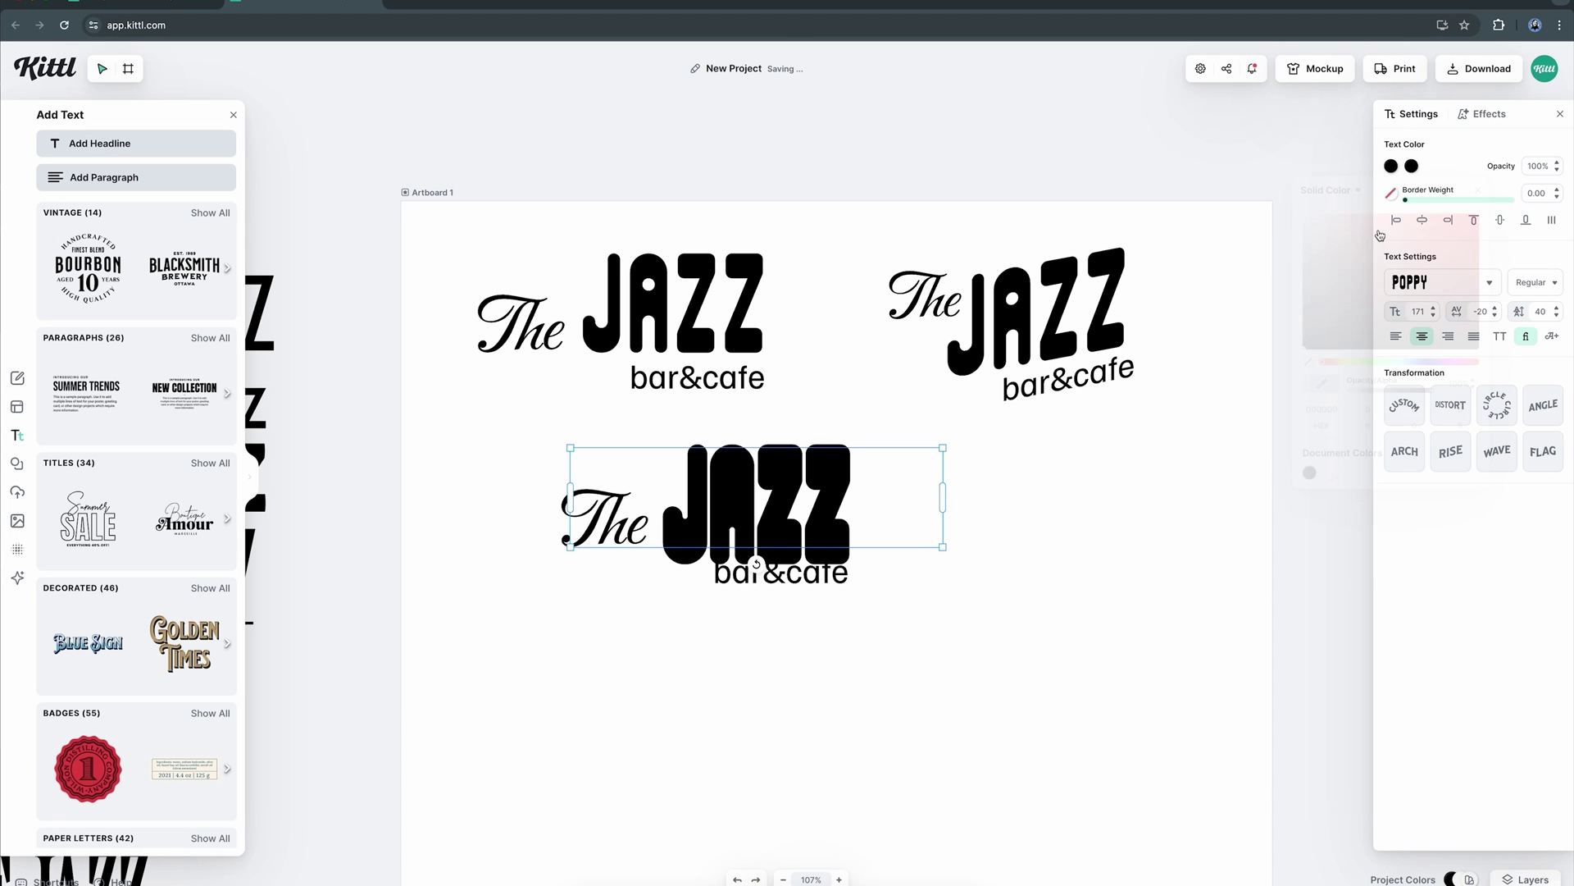
left_click(1391, 166)
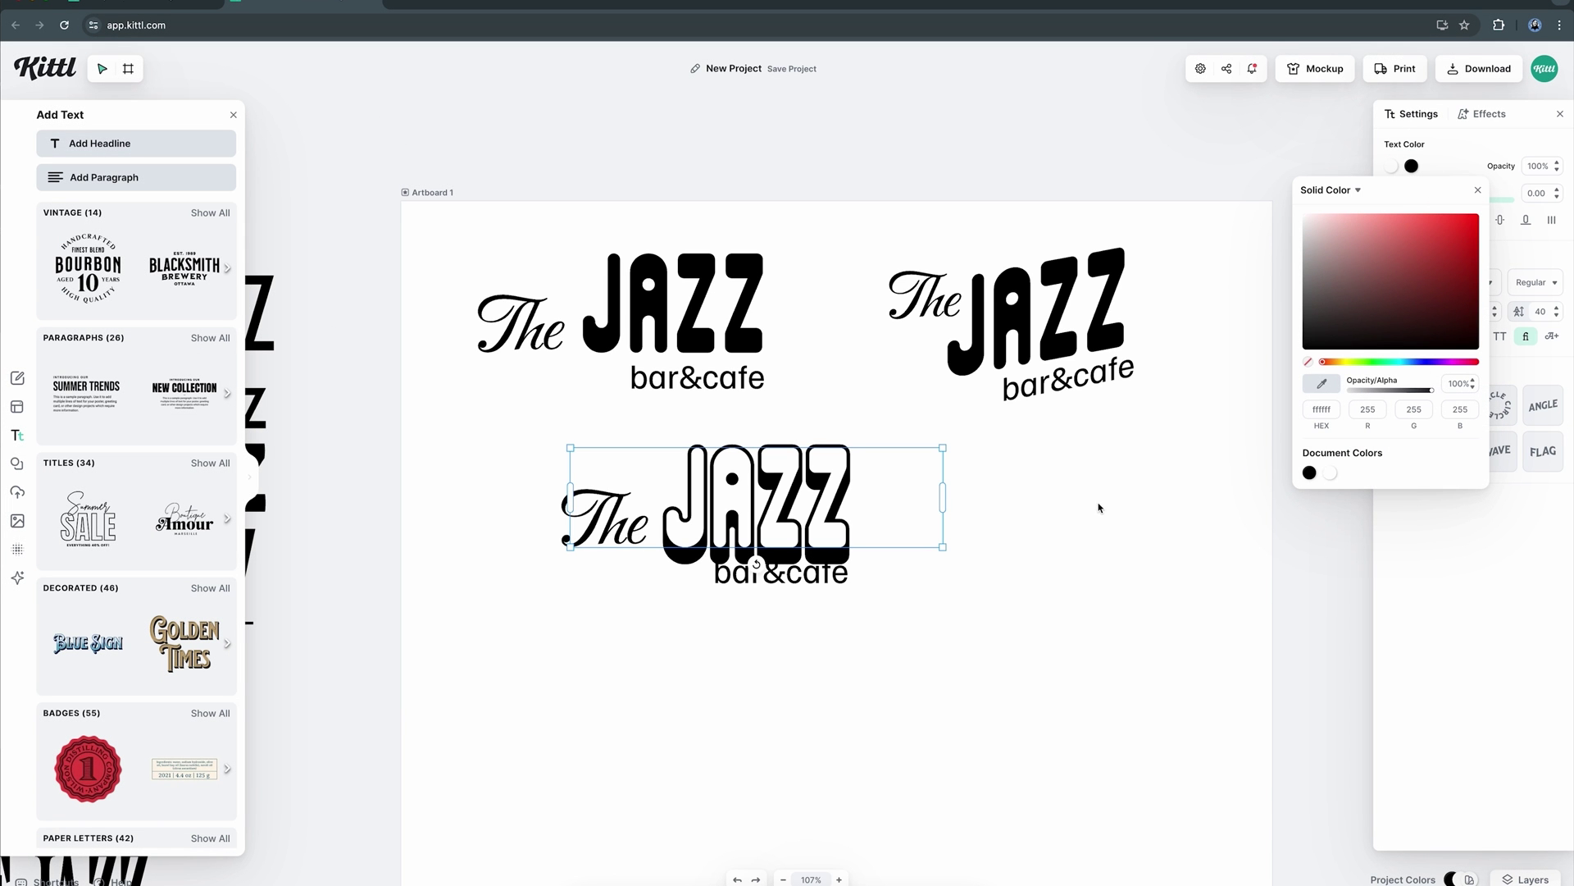
left_click(1073, 586)
scroll(745, 508, "up", 5)
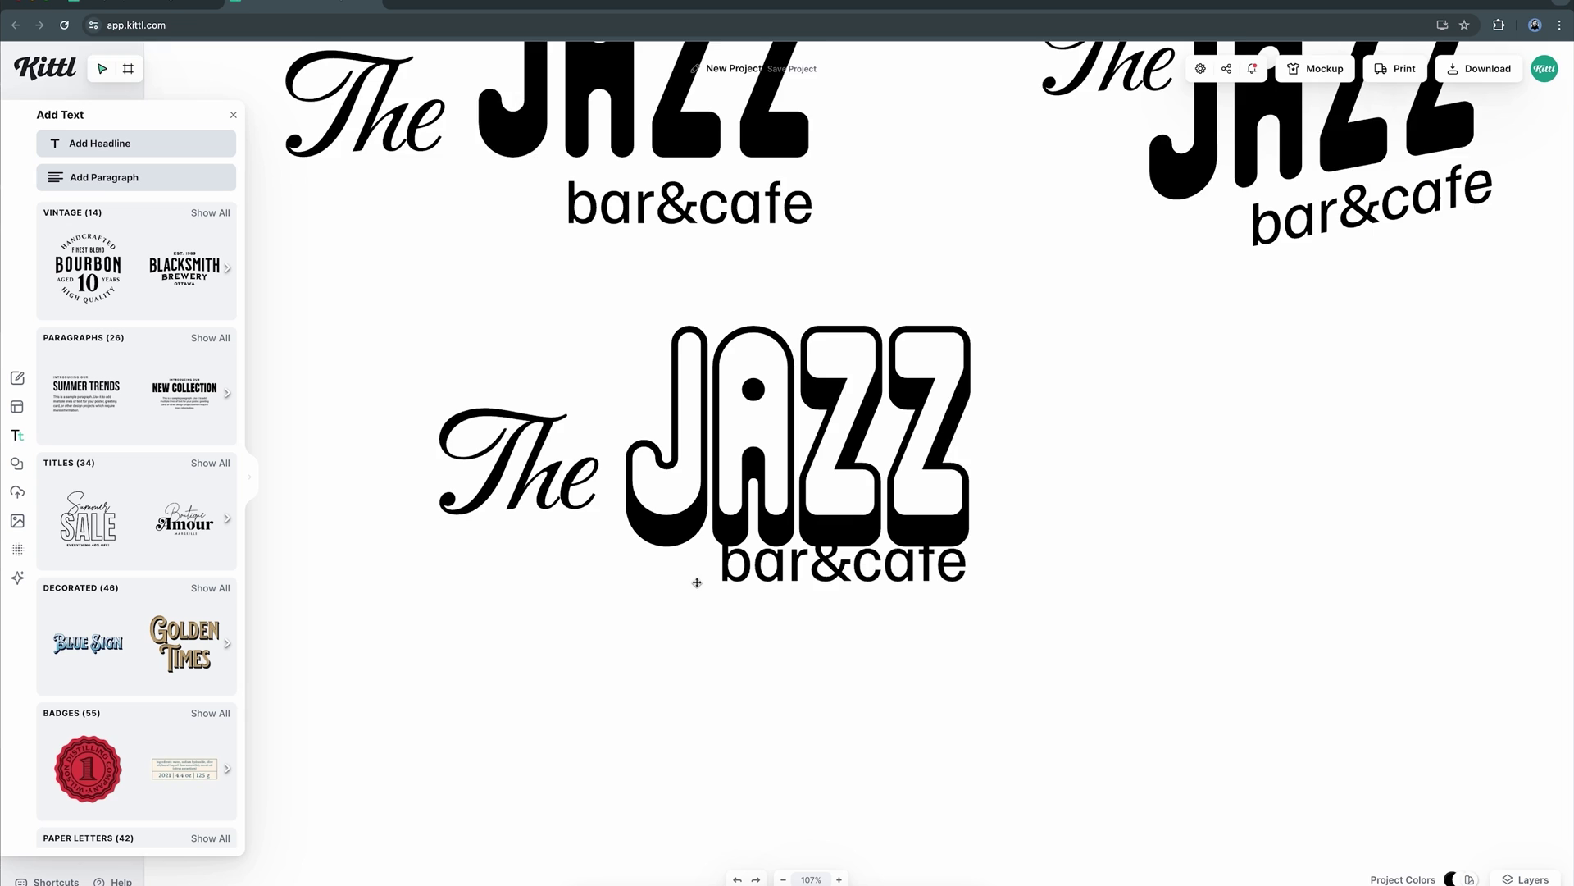
scroll(697, 582, "up", 2)
left_click_drag(808, 580, 808, 588)
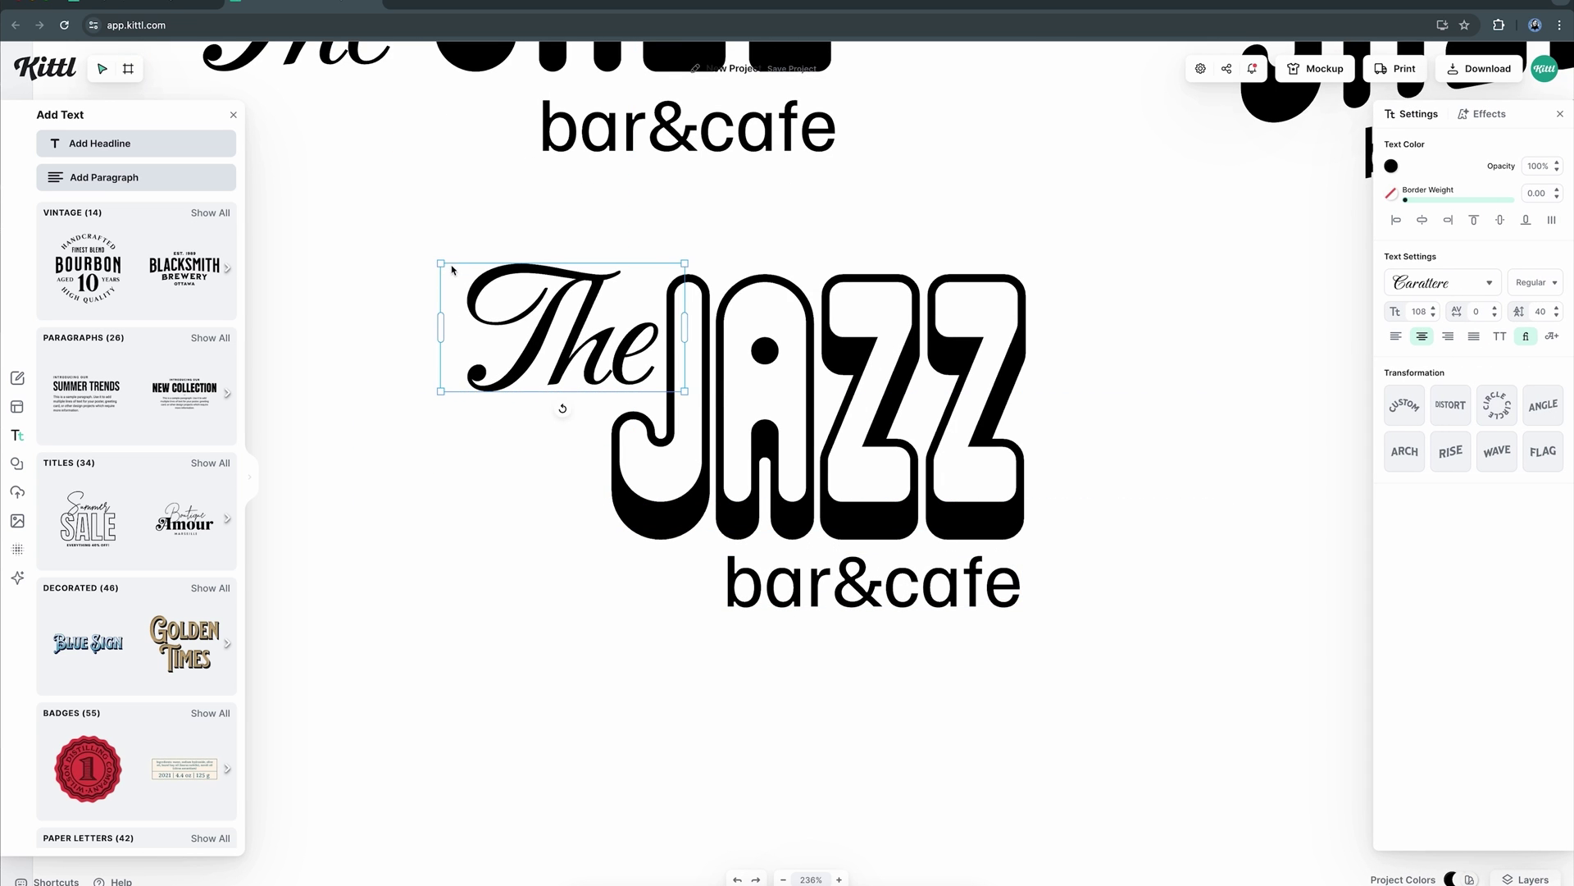
Arrange the logos into a two-by-two grid
key("Escape")
scroll(570, 317, "down", 10)
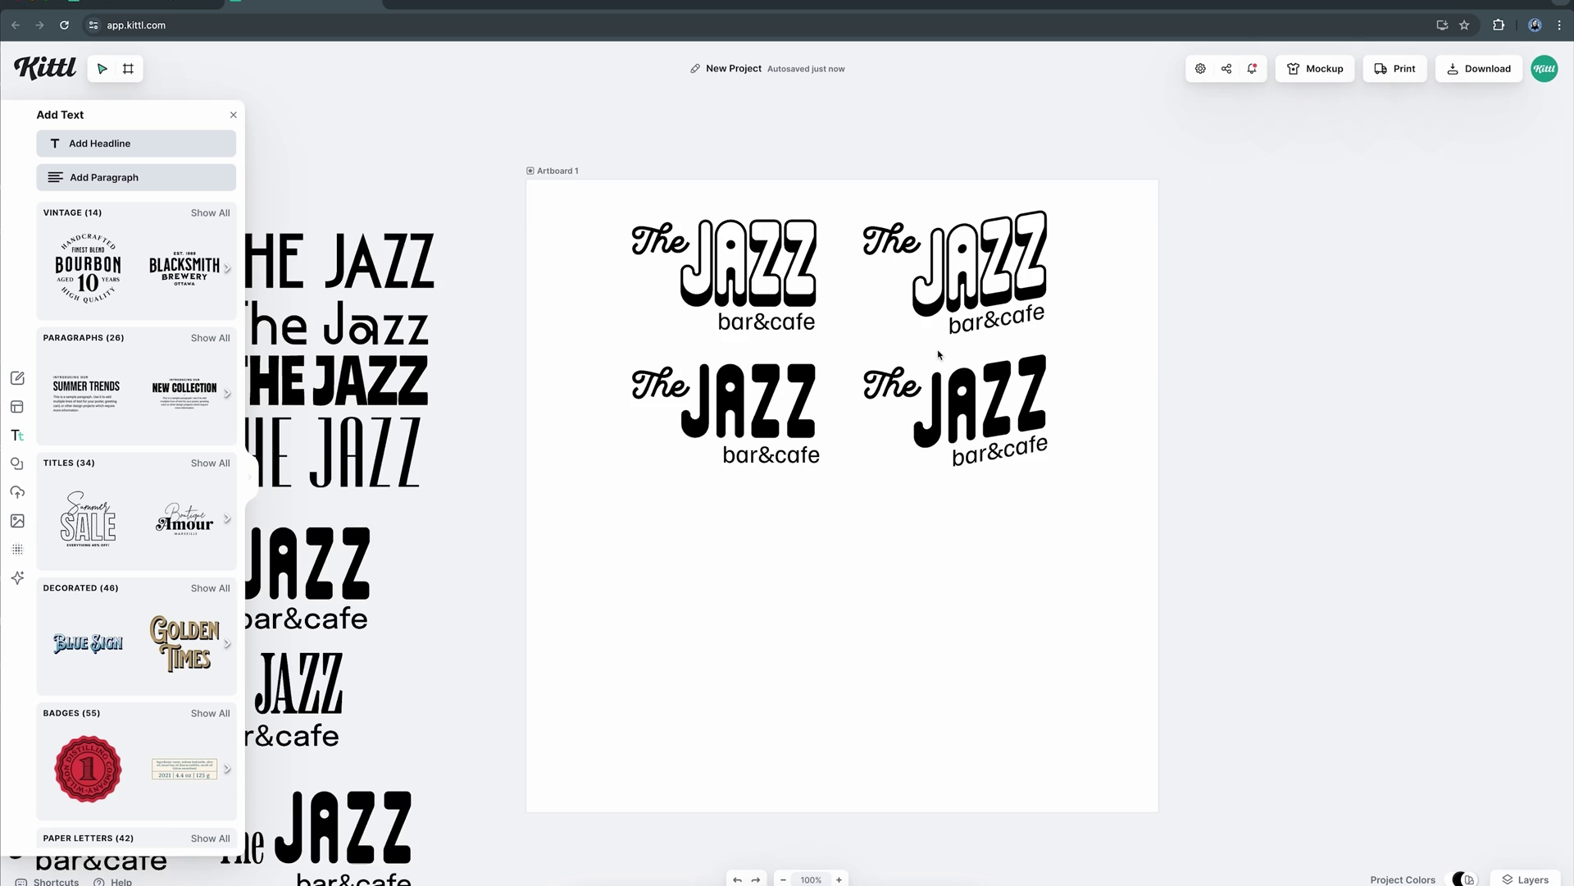
scroll(1002, 288, "up", 2)
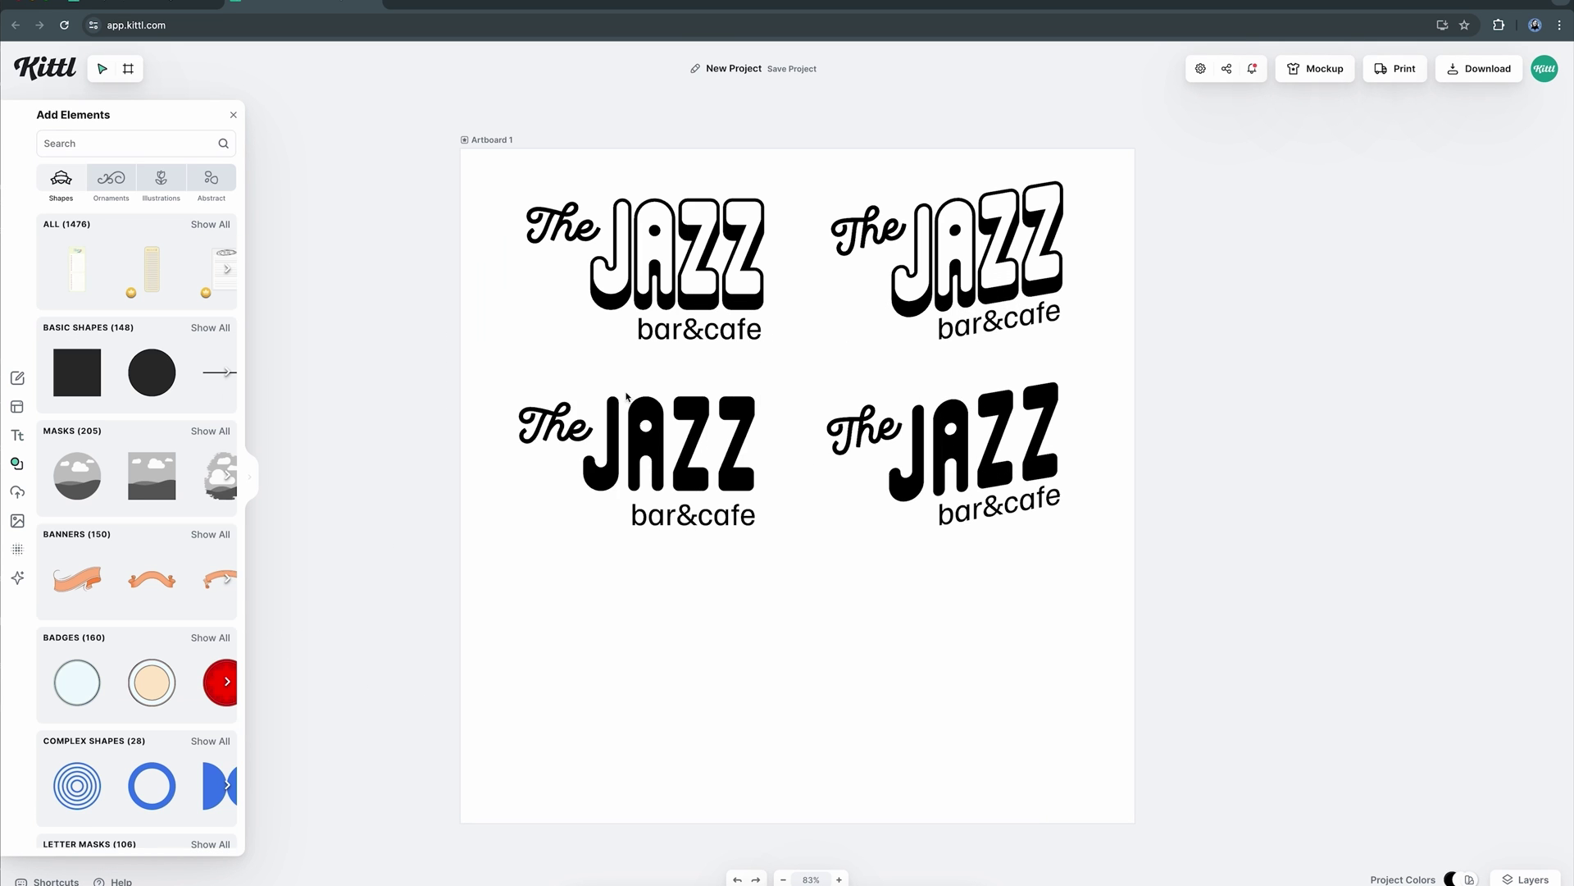
mouse_move(667, 450)
left_mouse_down()
mouse_move(668, 479)
mouse_move(667, 447)
left_mouse_up()
left_click_drag(992, 414, 1000, 406)
key("Escape")
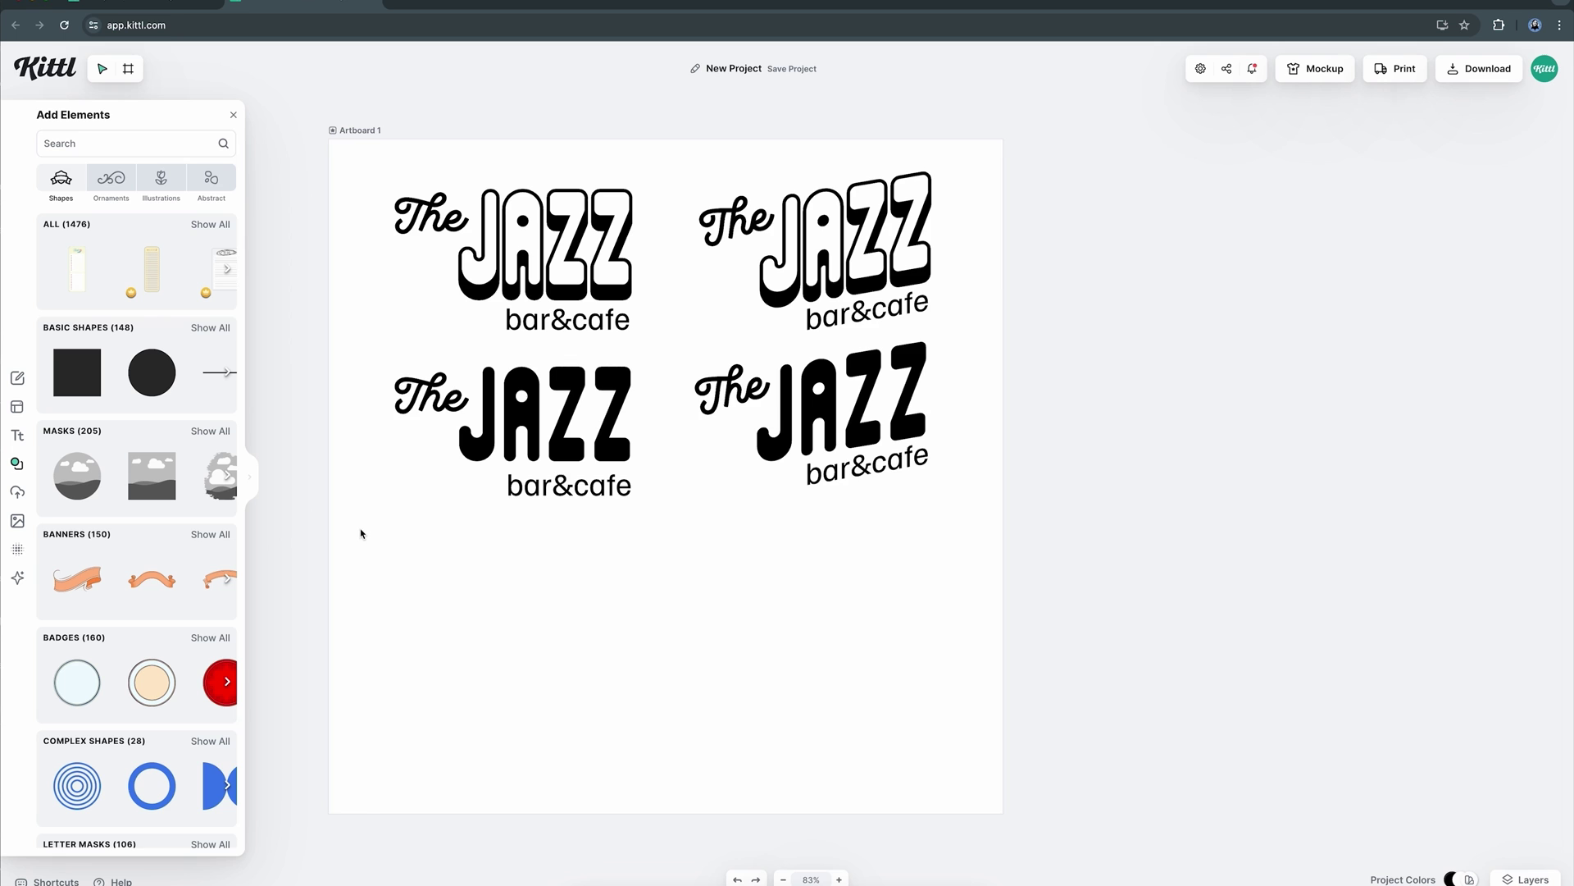
Draw black swatch bars along the artboard and colour the top-left one cream
left_click_drag(77, 372, 464, 622)
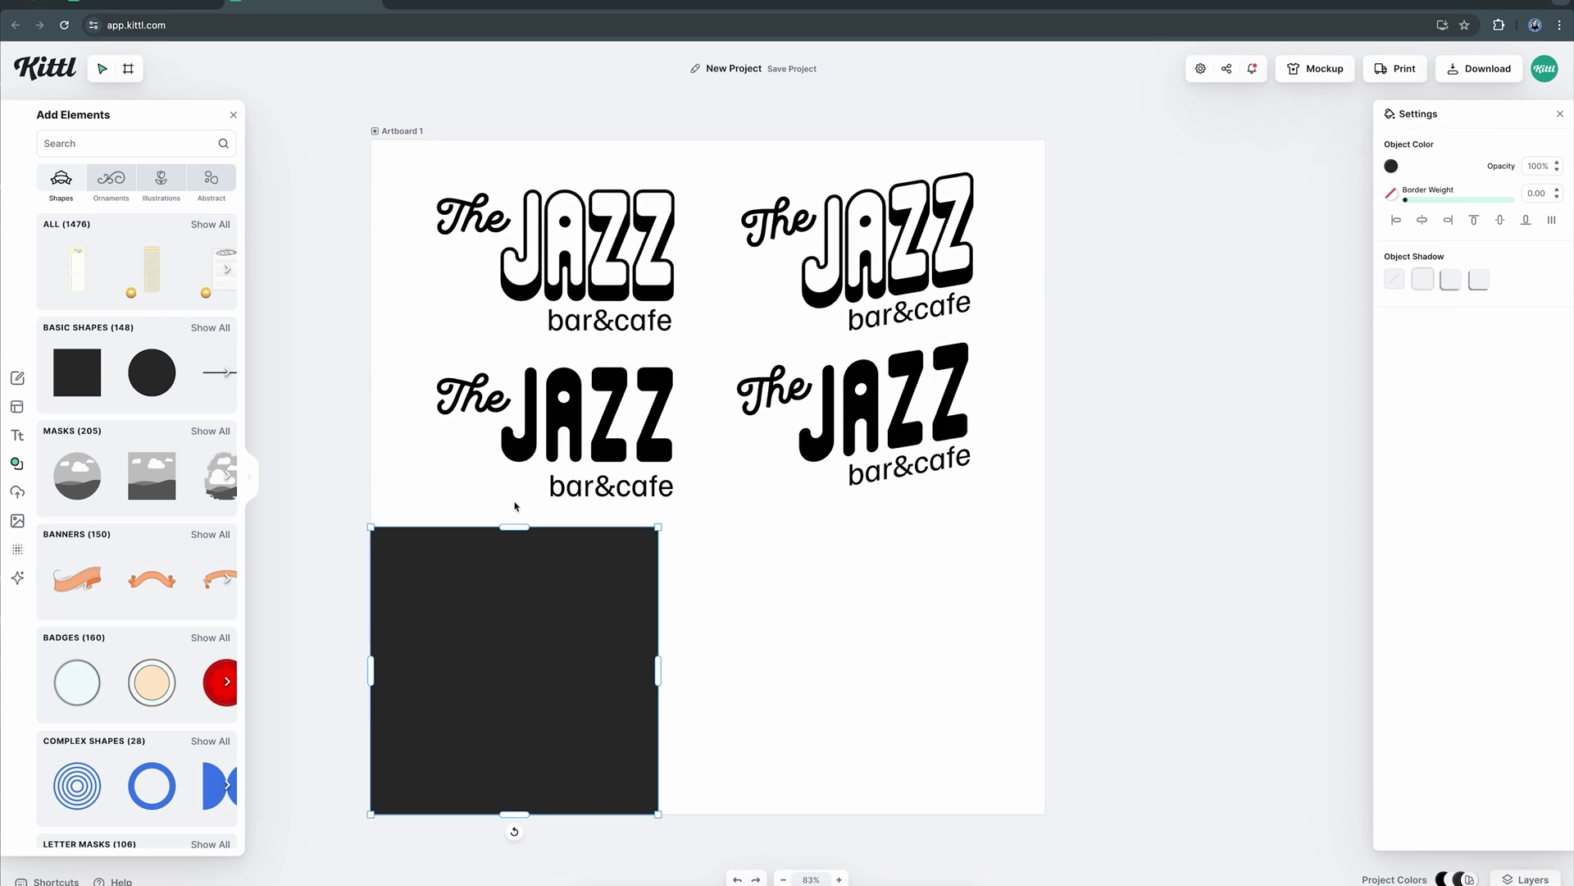
left_click_drag(656, 527, 864, 754)
left_click_drag(968, 755, 977, 643)
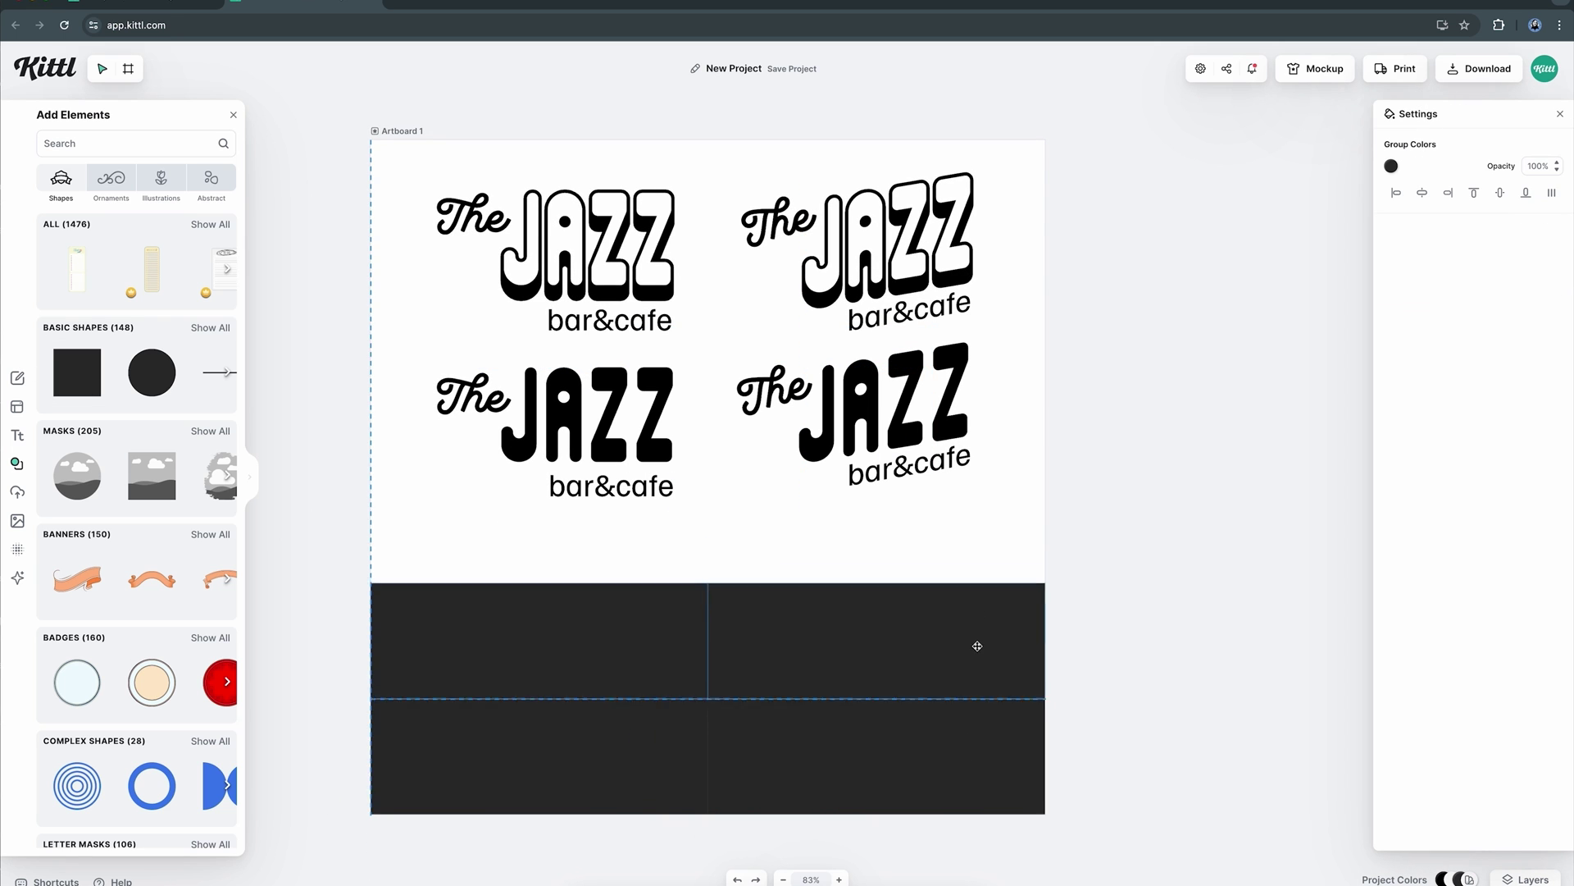
left_click(1391, 166)
left_click(549, 689)
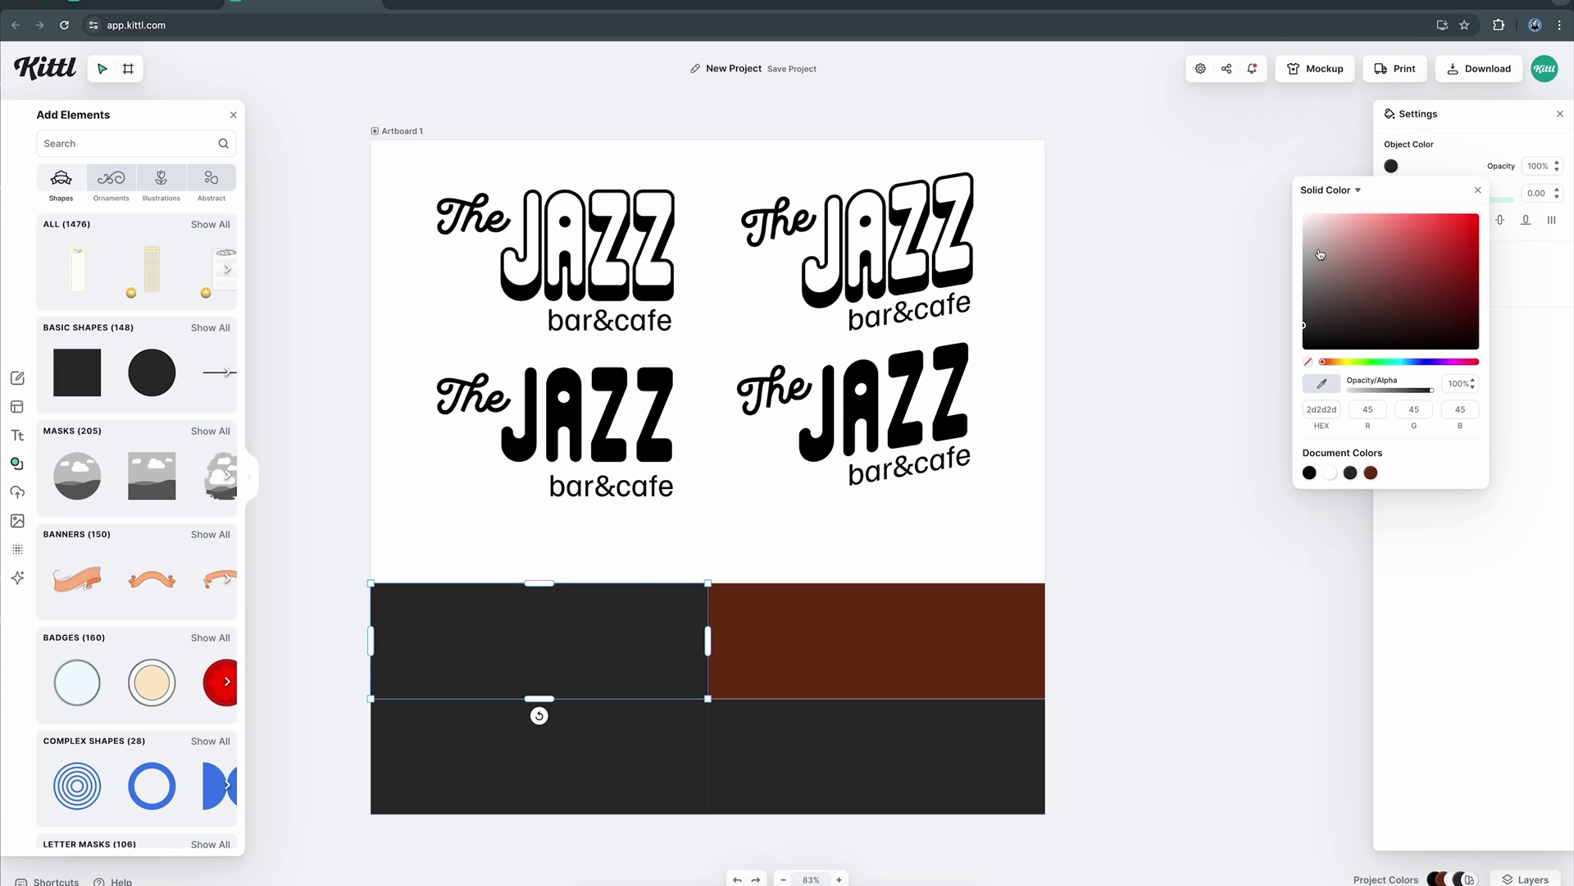
left_click_drag(1455, 291, 1321, 227)
left_click_drag(1330, 361, 1430, 256)
Recolour the bottom-left swatch bar ochre
left_click(875, 754)
left_click(539, 755)
left_click(1391, 166)
scroll(912, 673, "up", 3)
scroll(912, 674, "down", 3)
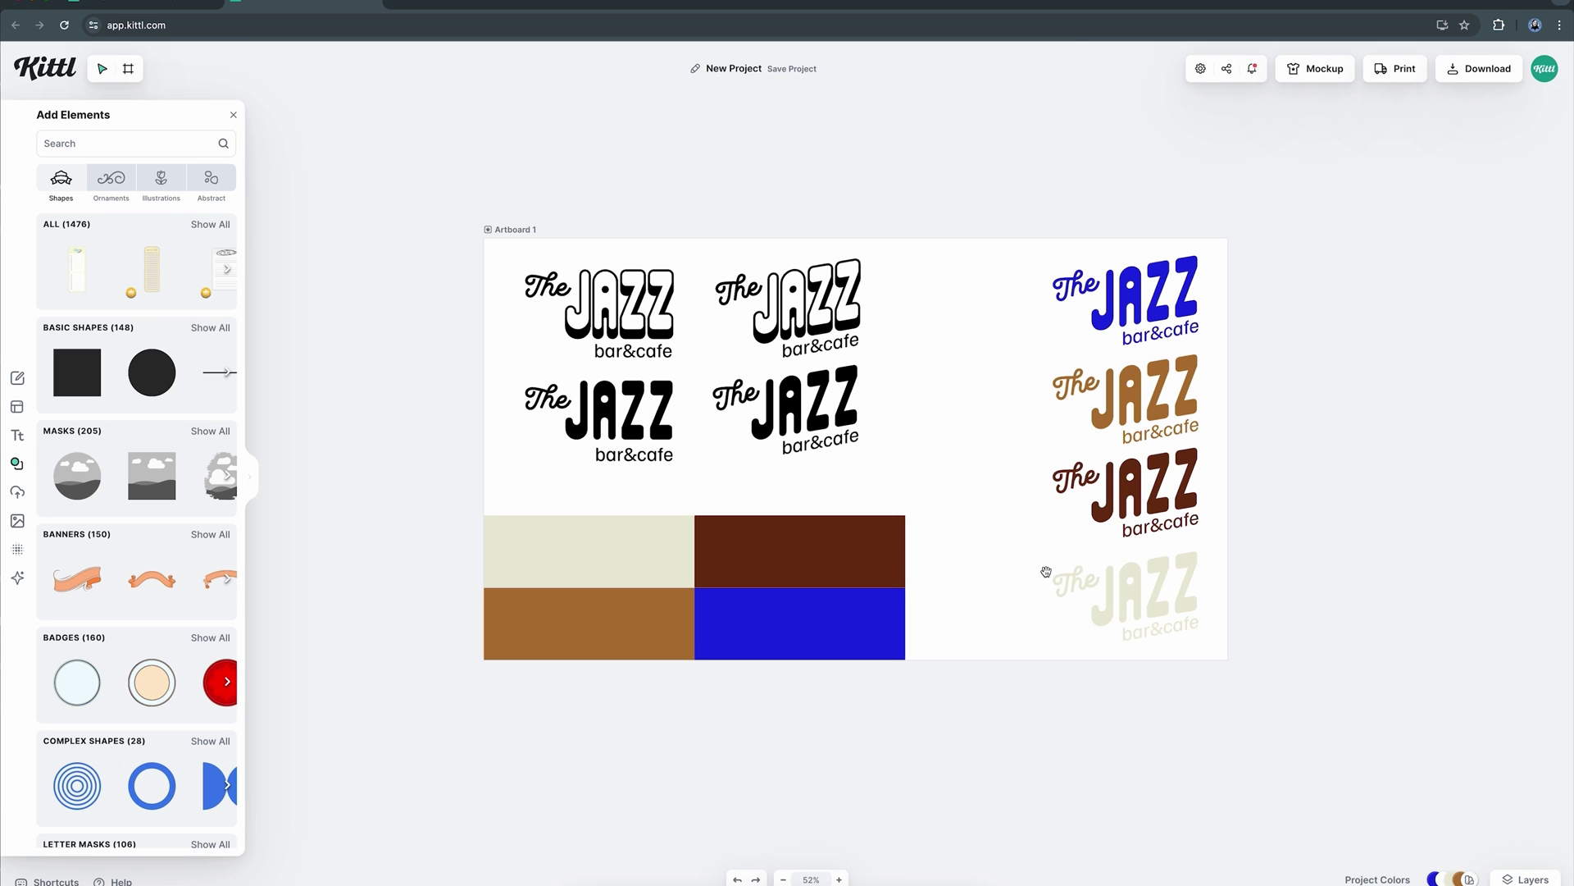
scroll(1005, 474, "right", 3)
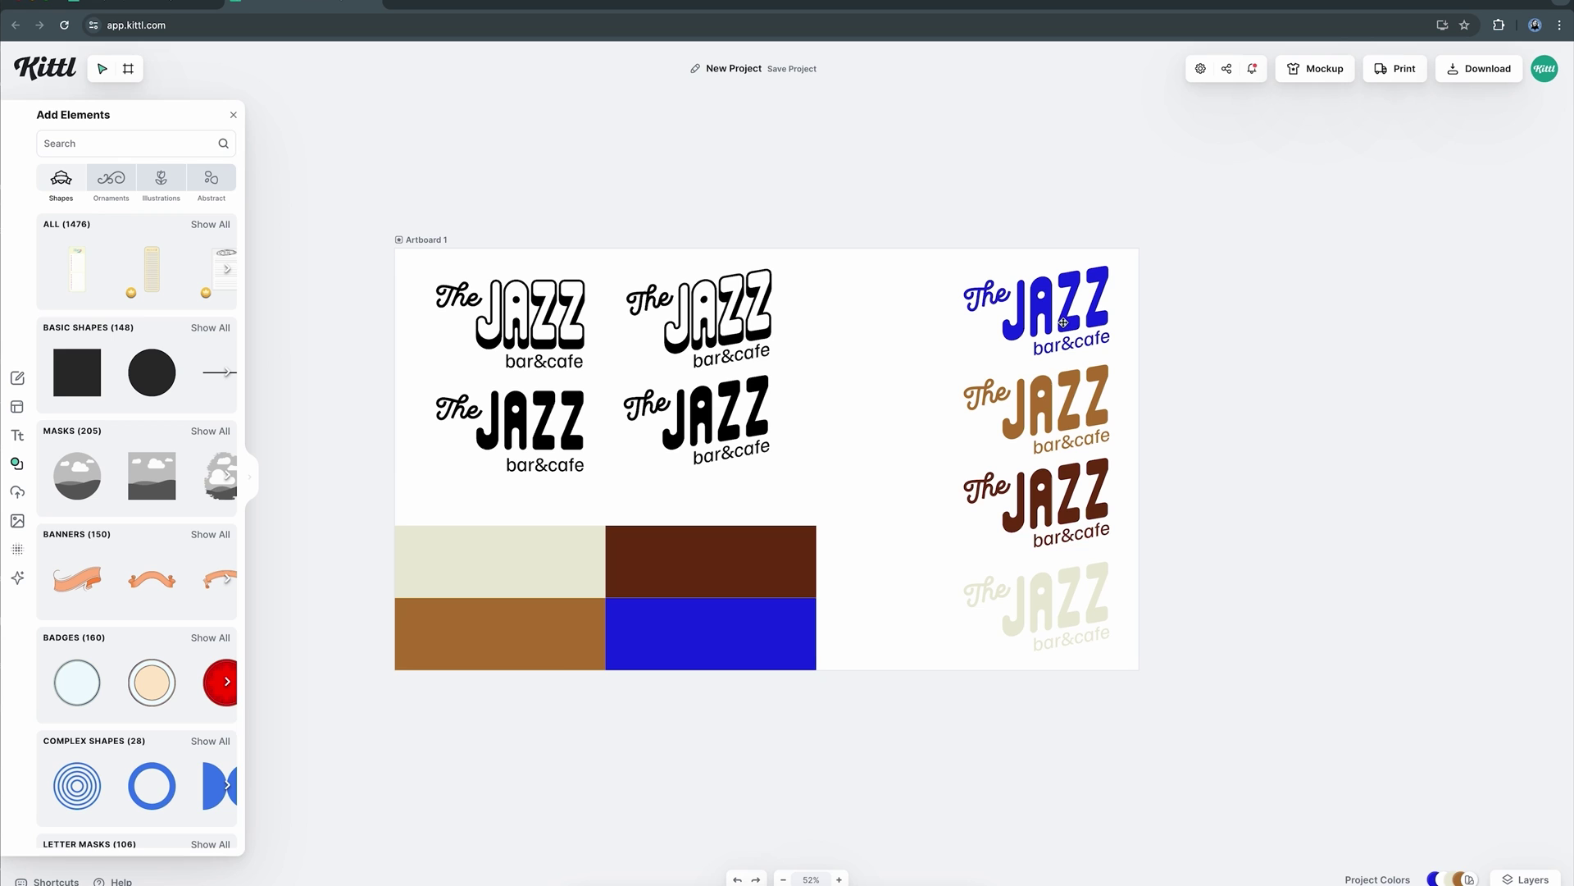
scroll(1044, 267, "left", 2)
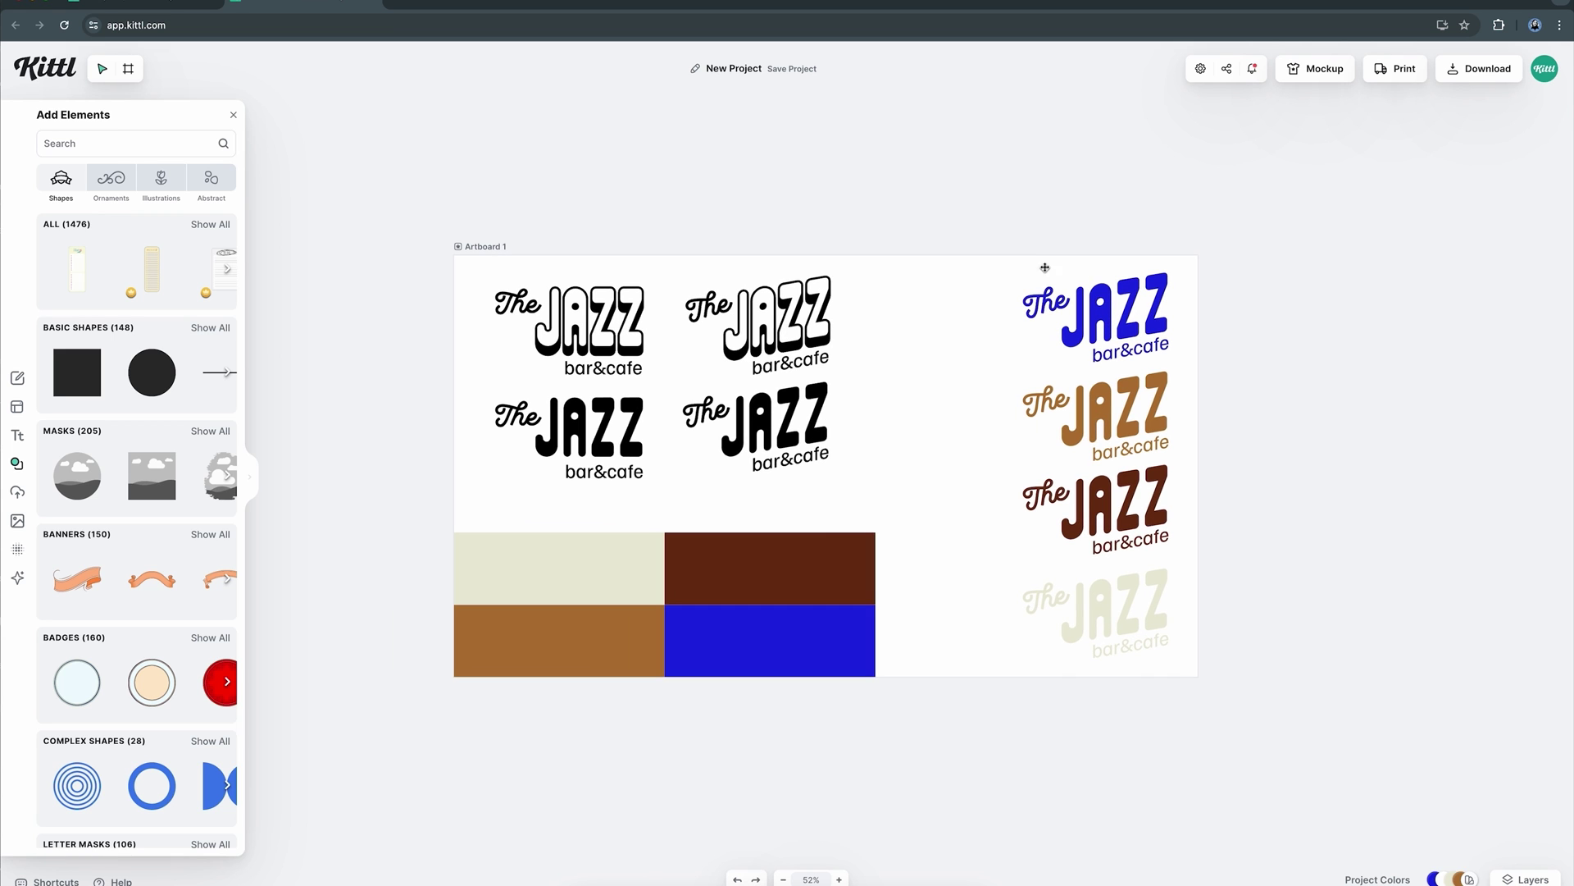
Move the coloured logo column about 120 px left toward the black logos
left_click(1066, 418)
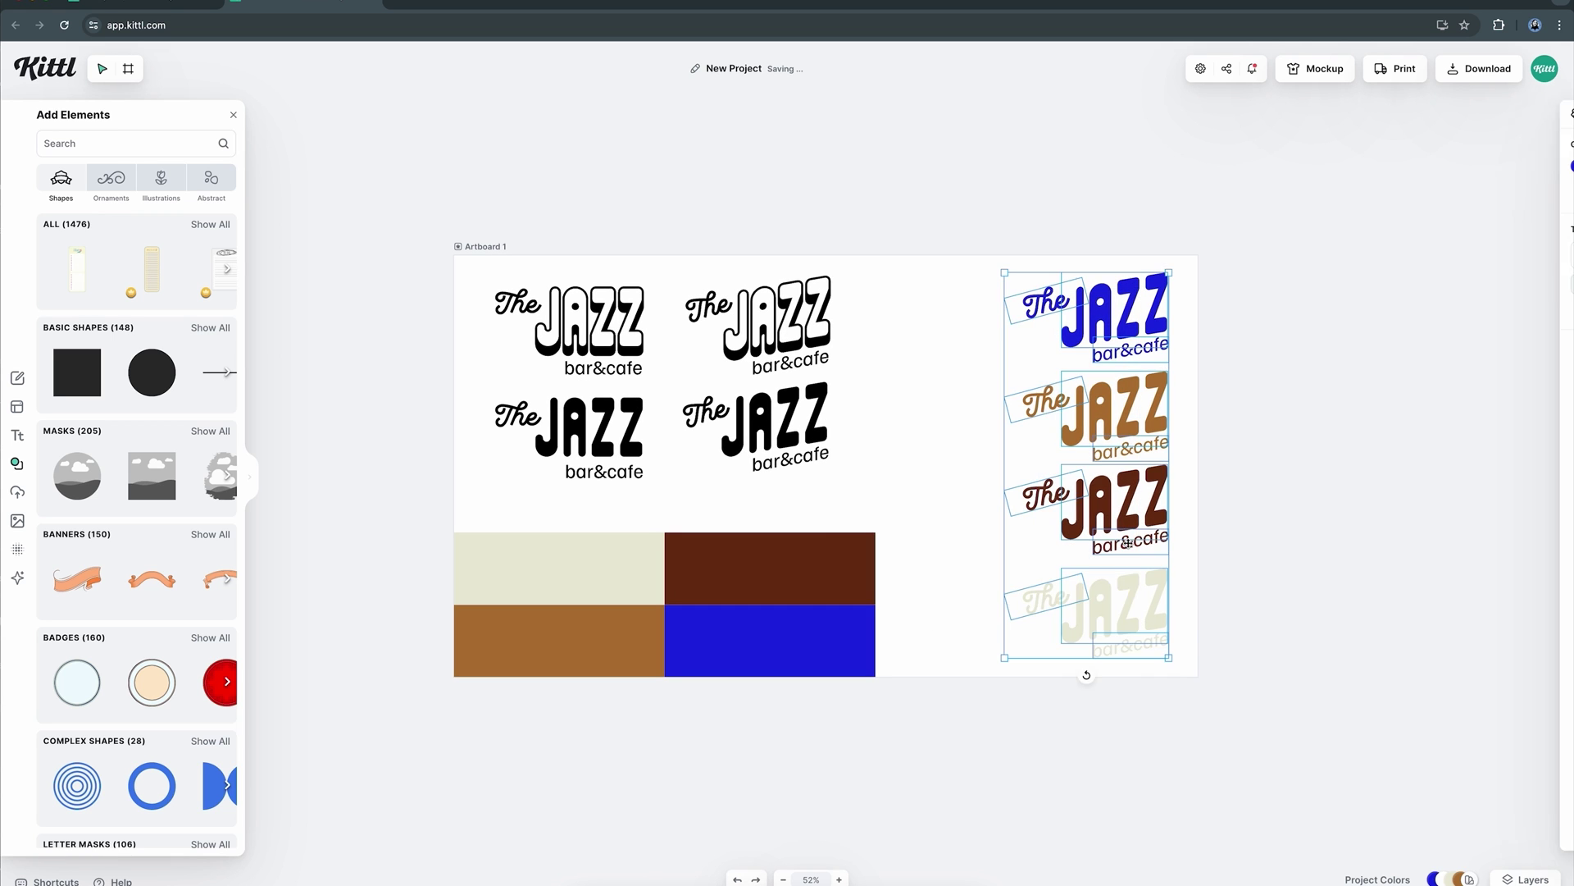
left_click_drag(1066, 418, 966, 418)
left_click(1142, 513)
scroll(1062, 441, "down", 3)
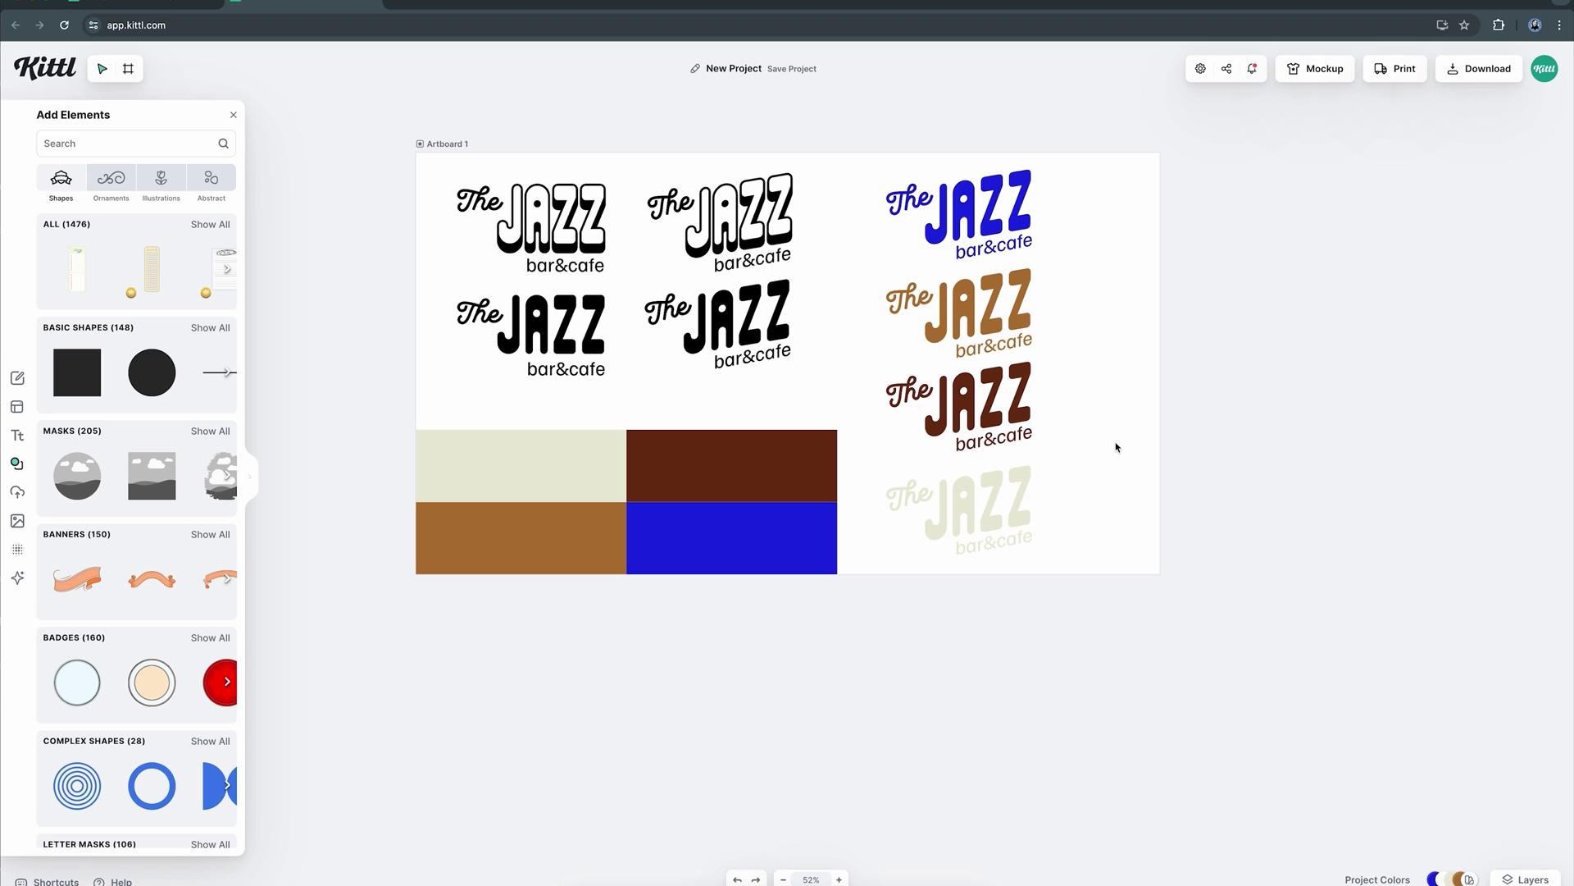
Draw new wide artboards for the palette-coloured logo versions
scroll(1116, 446, "down", 3)
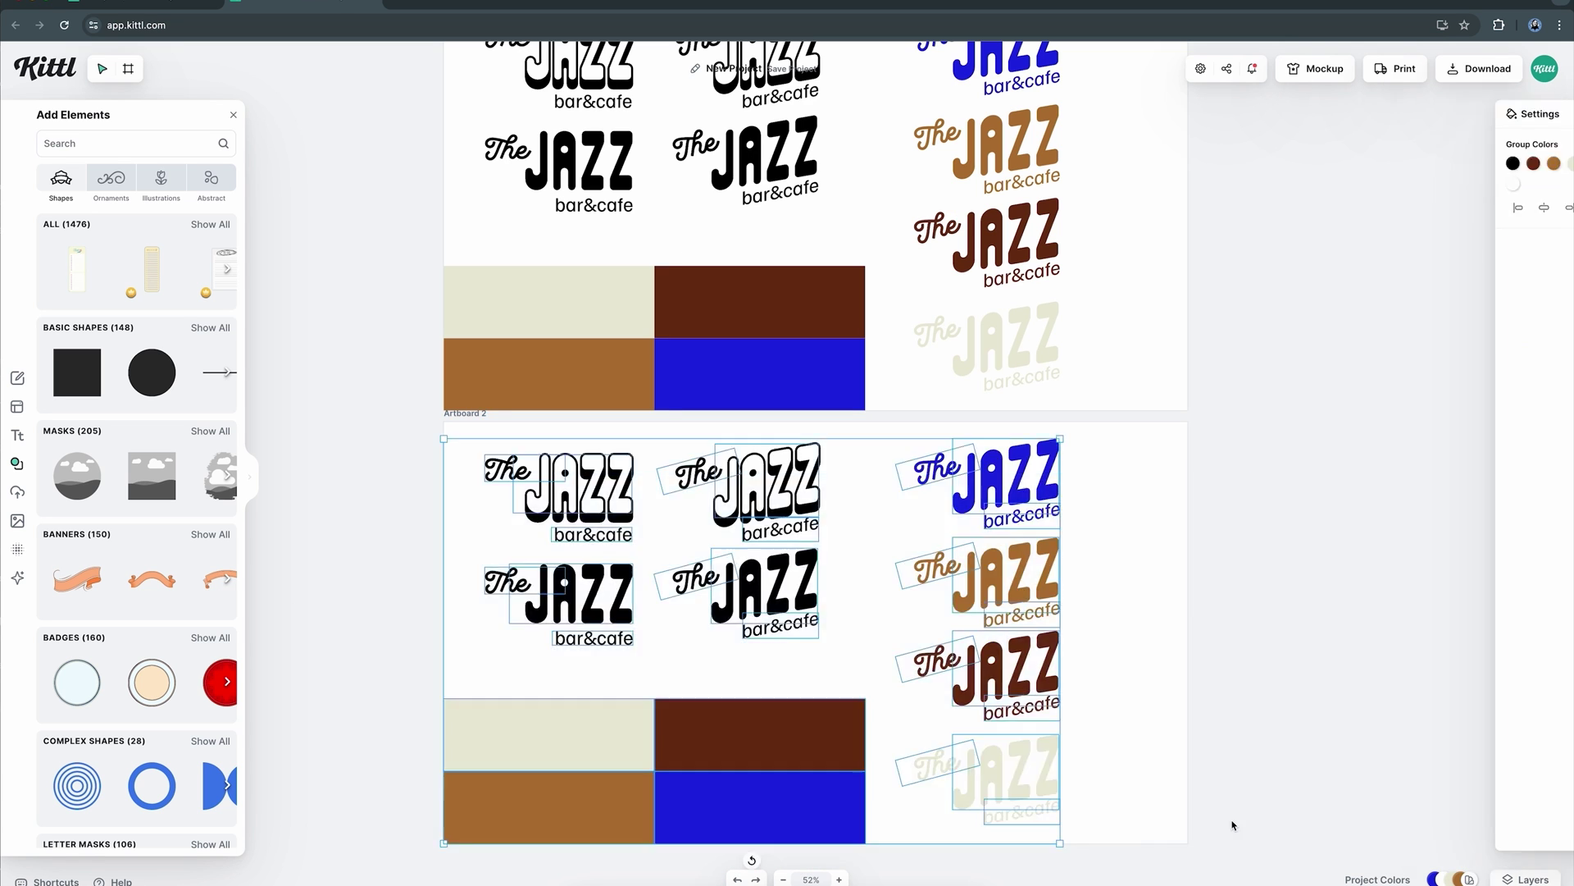
left_click_drag(443, 421, 796, 613)
mouse_move(826, 421)
left_mouse_down()
mouse_move(1082, 537)
mouse_move(1126, 526)
left_mouse_up()
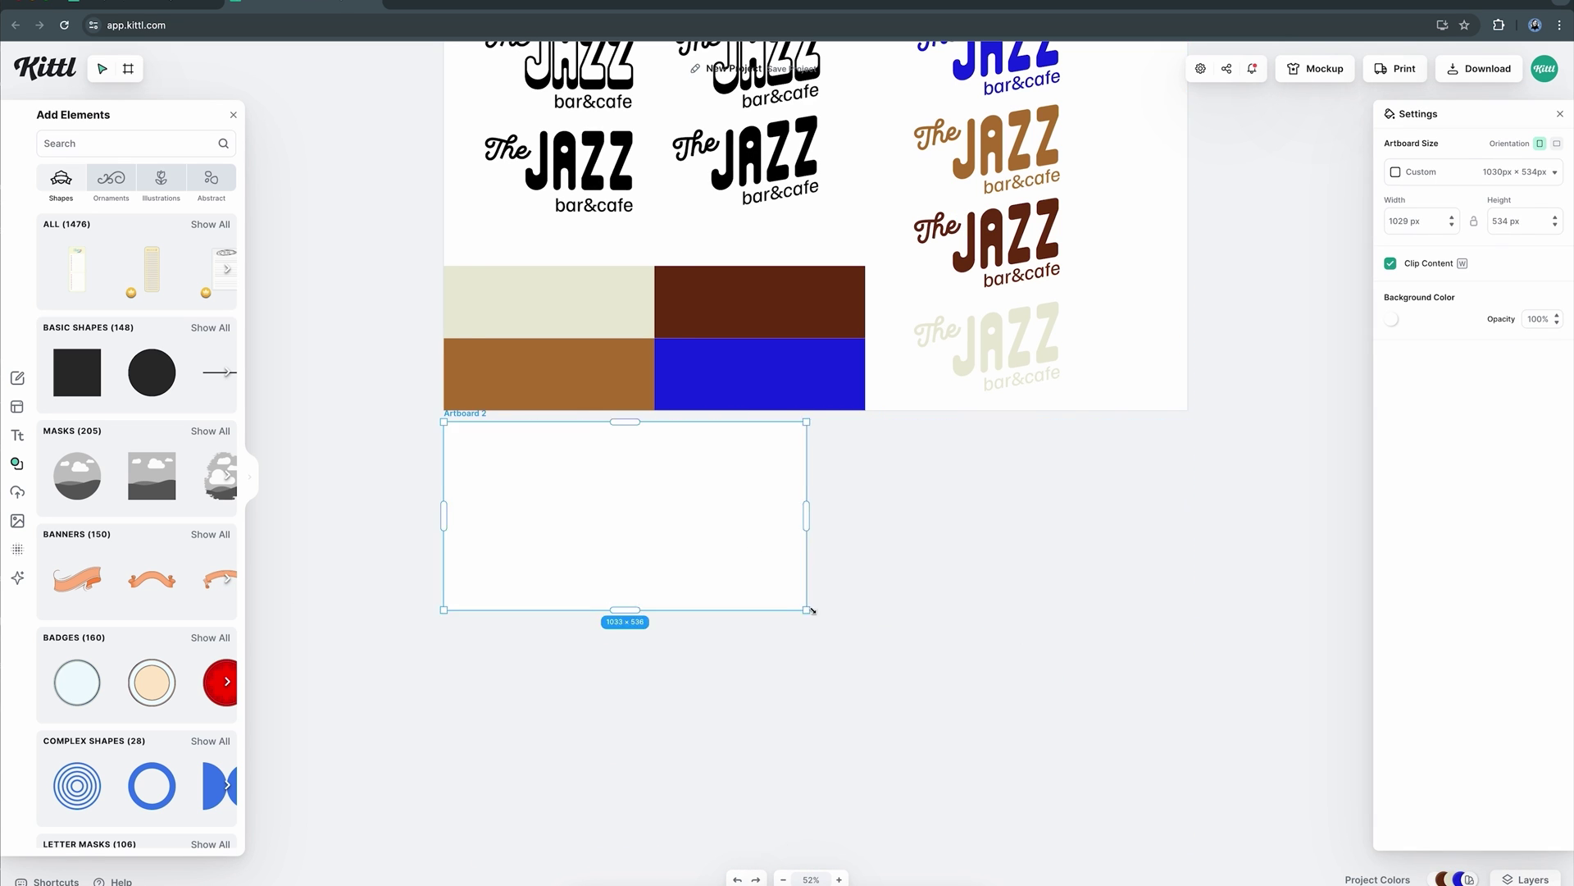
Recolour the JAZZ logos to contrast with the beige, brown and Artboard 6 backgrounds
left_click(1349, 626)
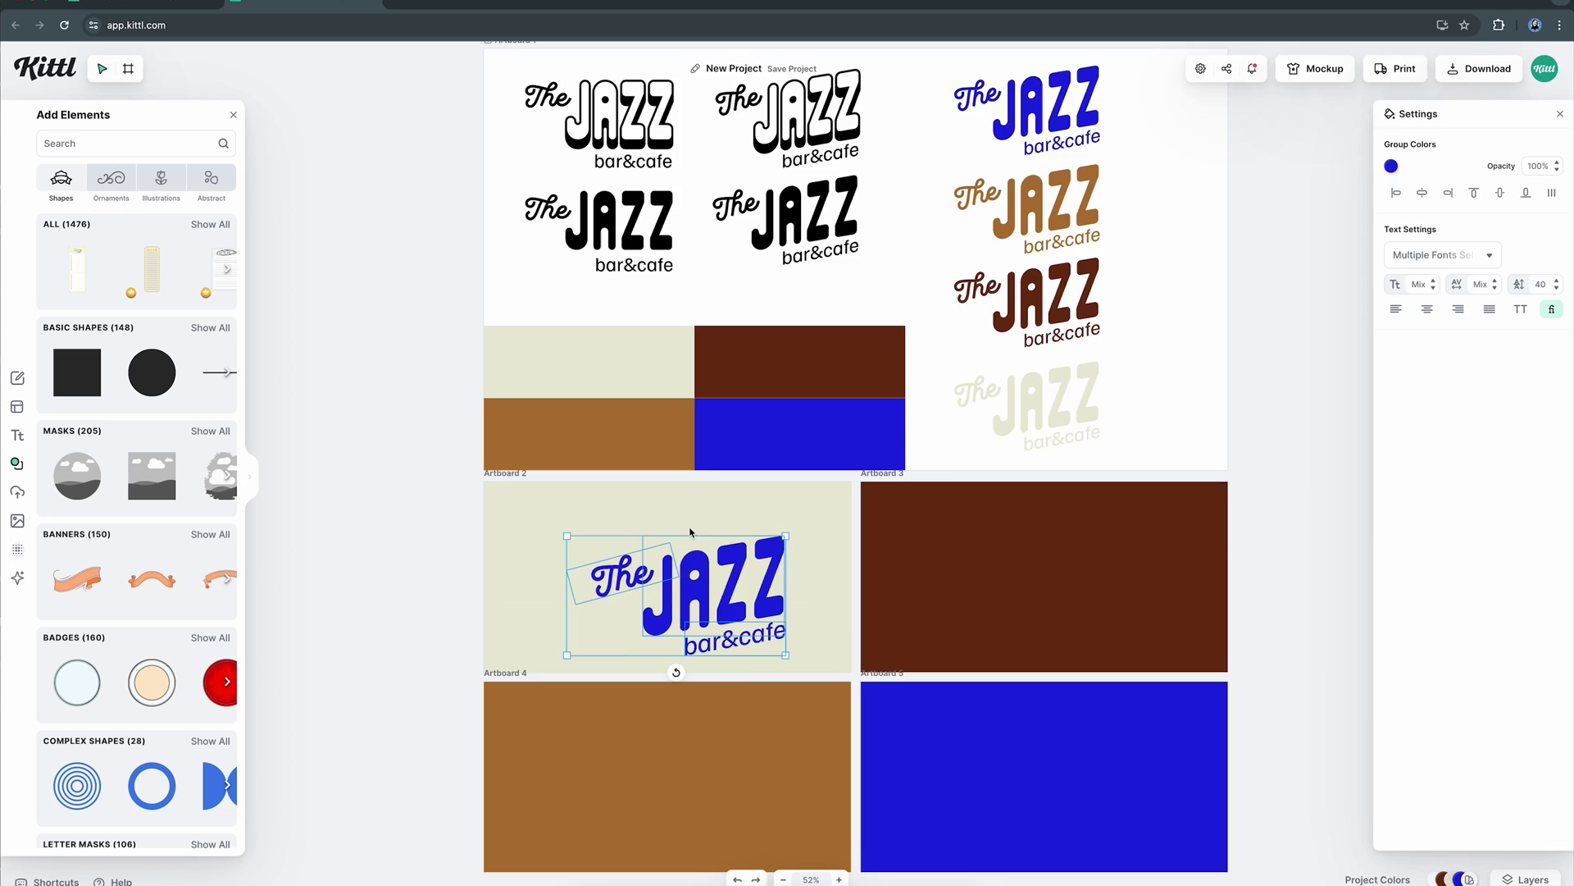
left_click(1412, 473)
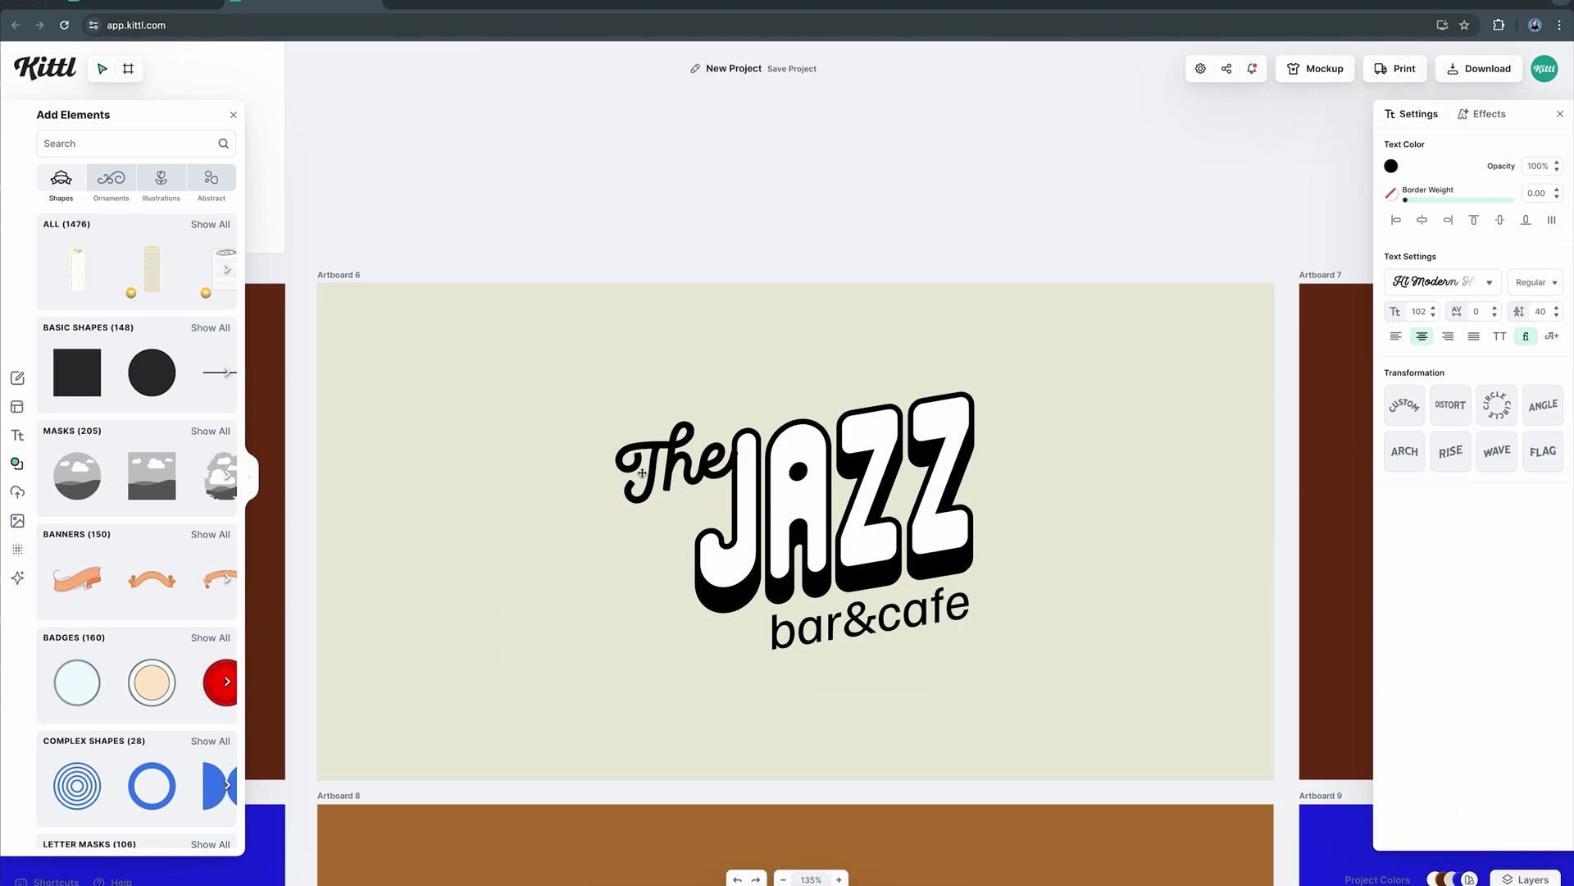
left_click(1411, 166)
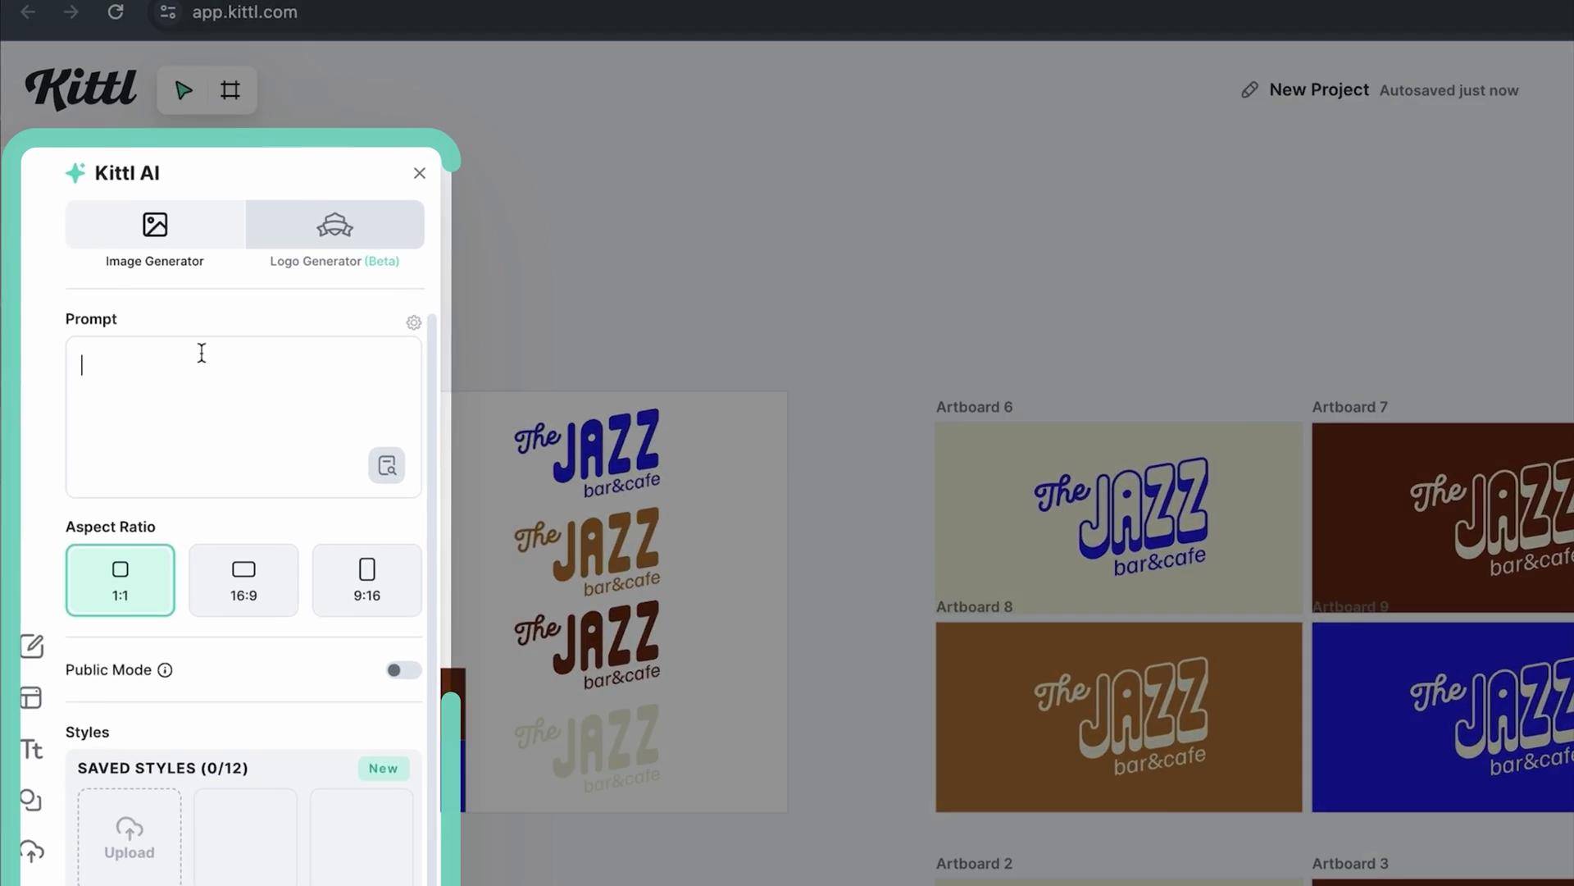
Enter the prompt 'a cup of coffee walking retro cartoon mascot style' and show all AI styles
type("ascot style")
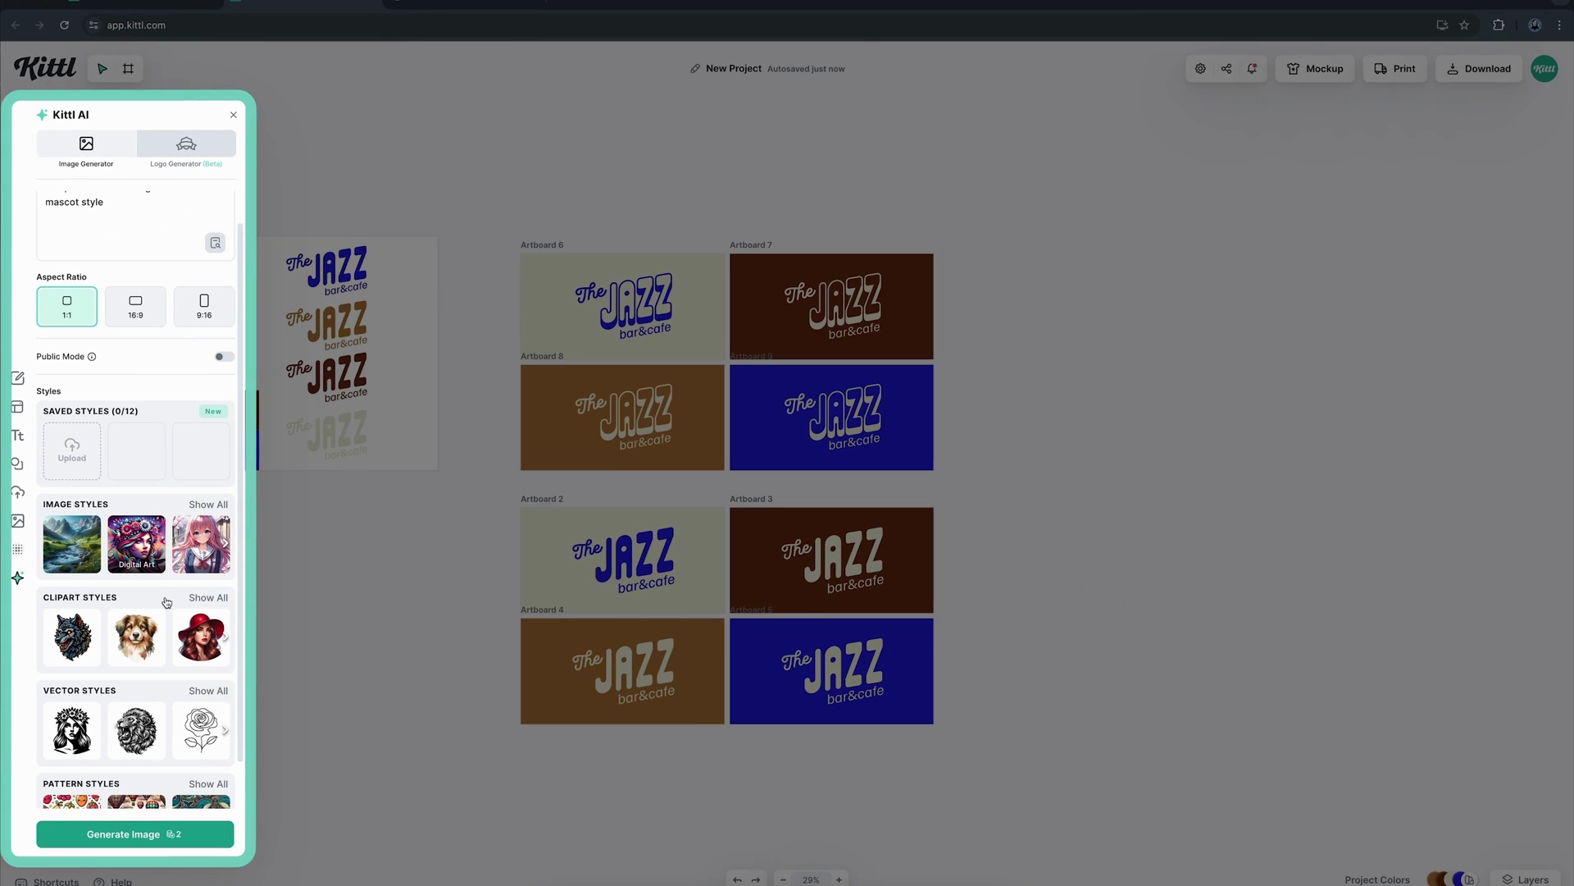
scroll(185, 612, "down", 1)
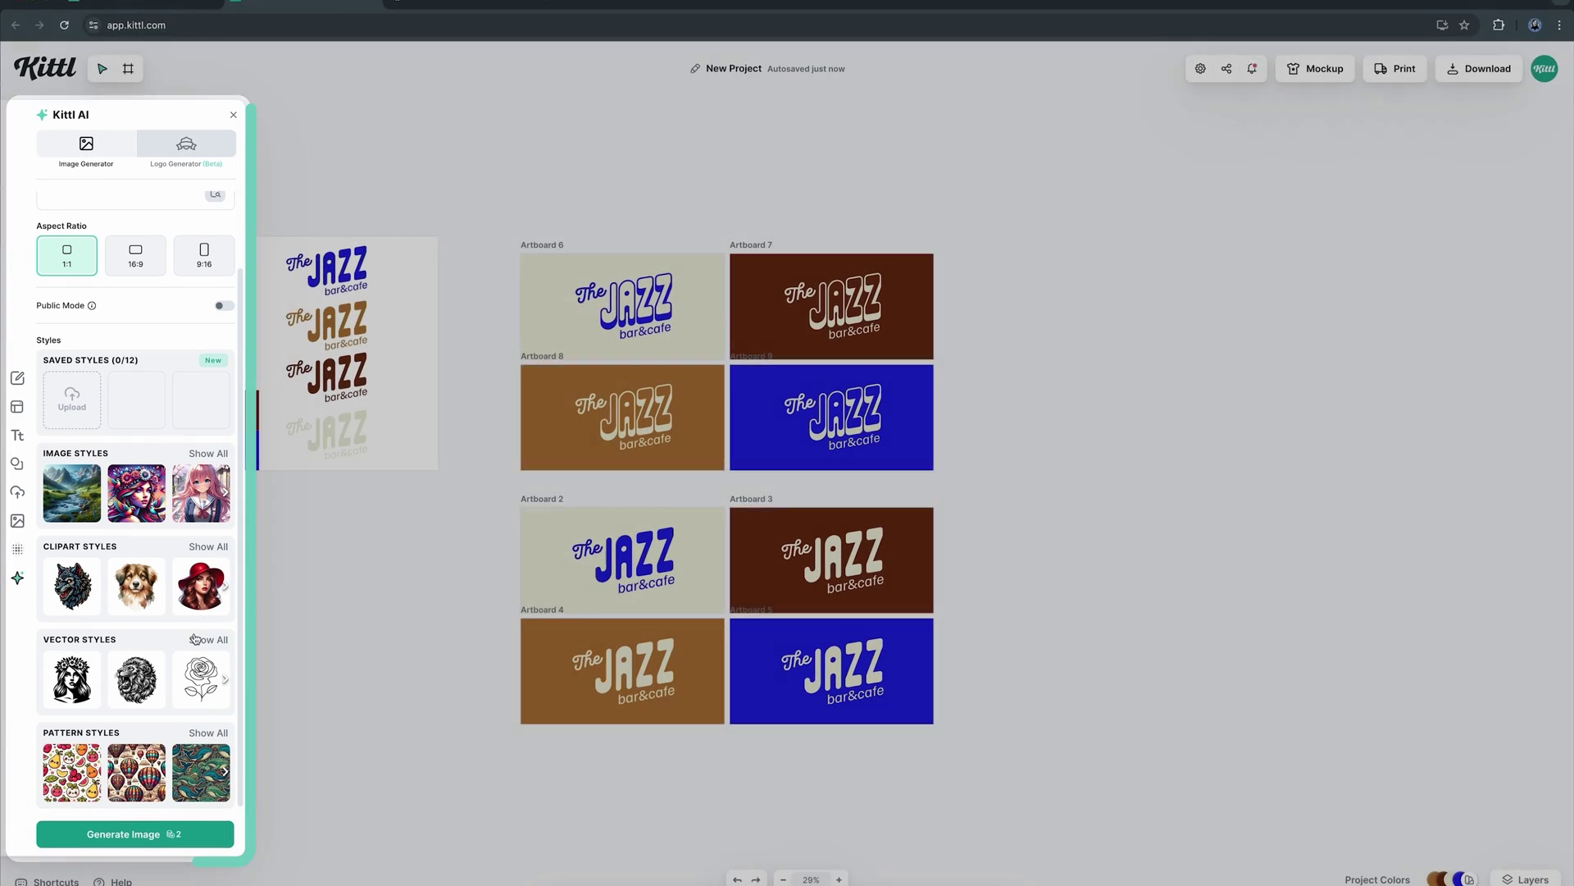
left_click(220, 546)
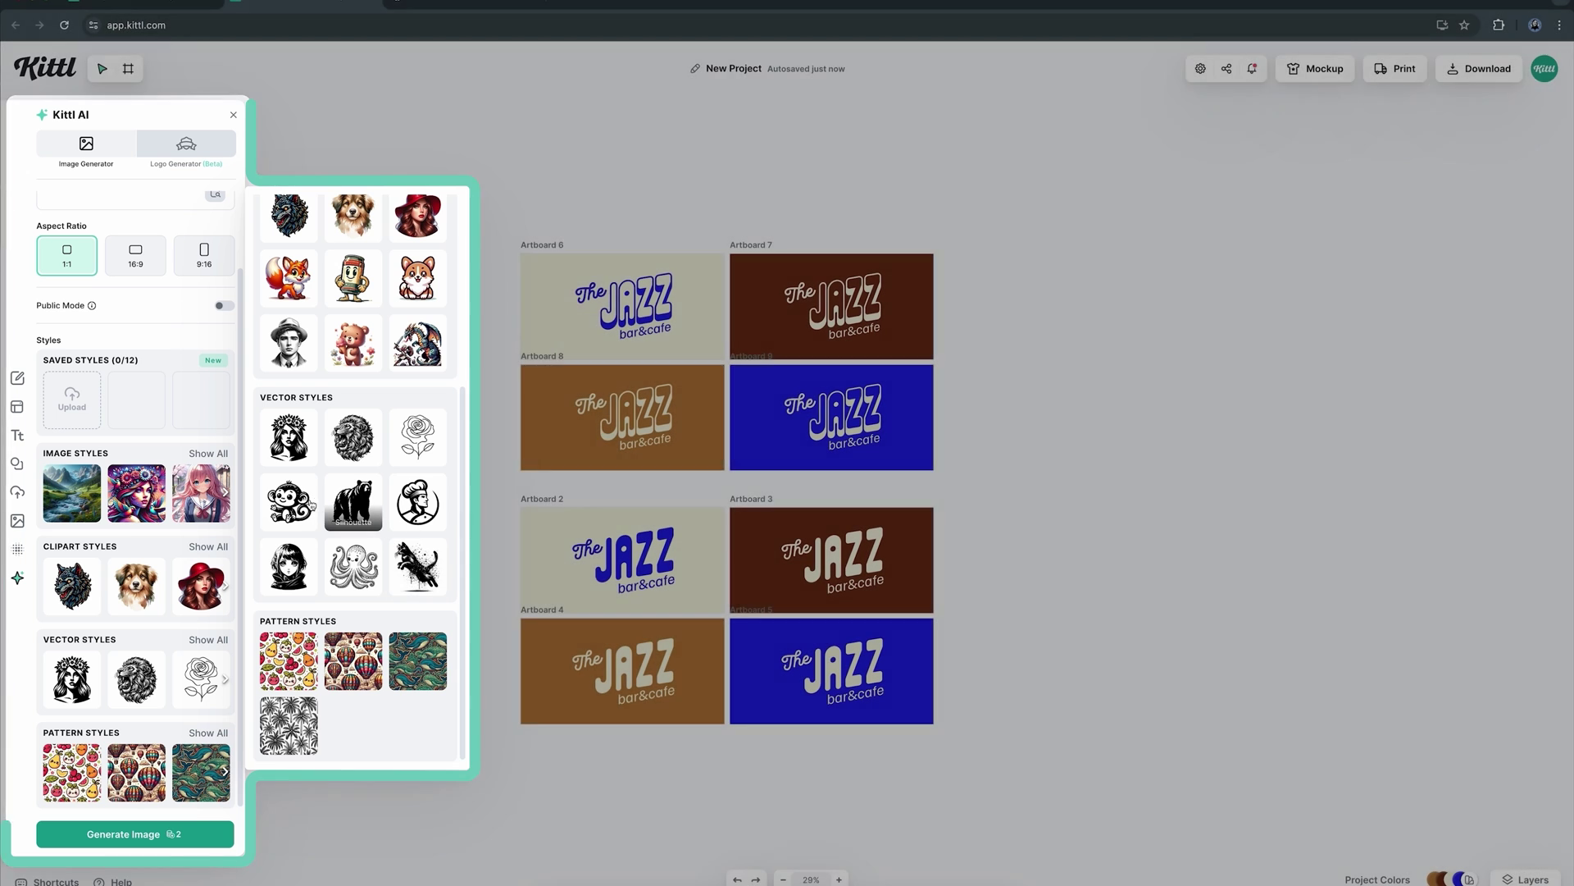
Generate the mascot in the monkey vector style, colour it brown and frame it in Artboard 10
left_click(289, 502)
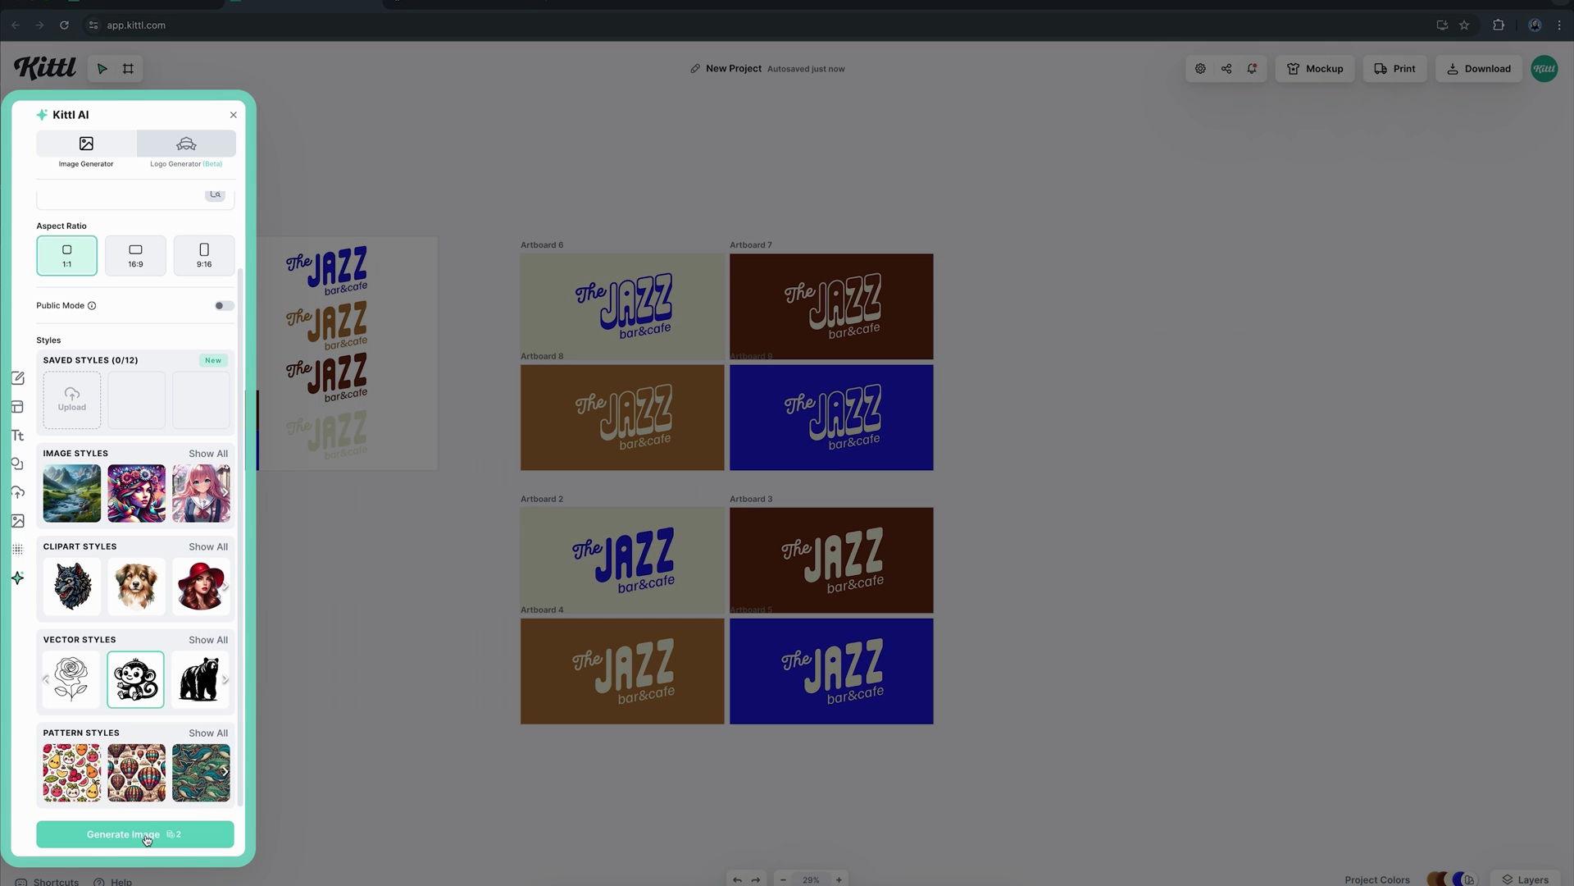
left_click(147, 836)
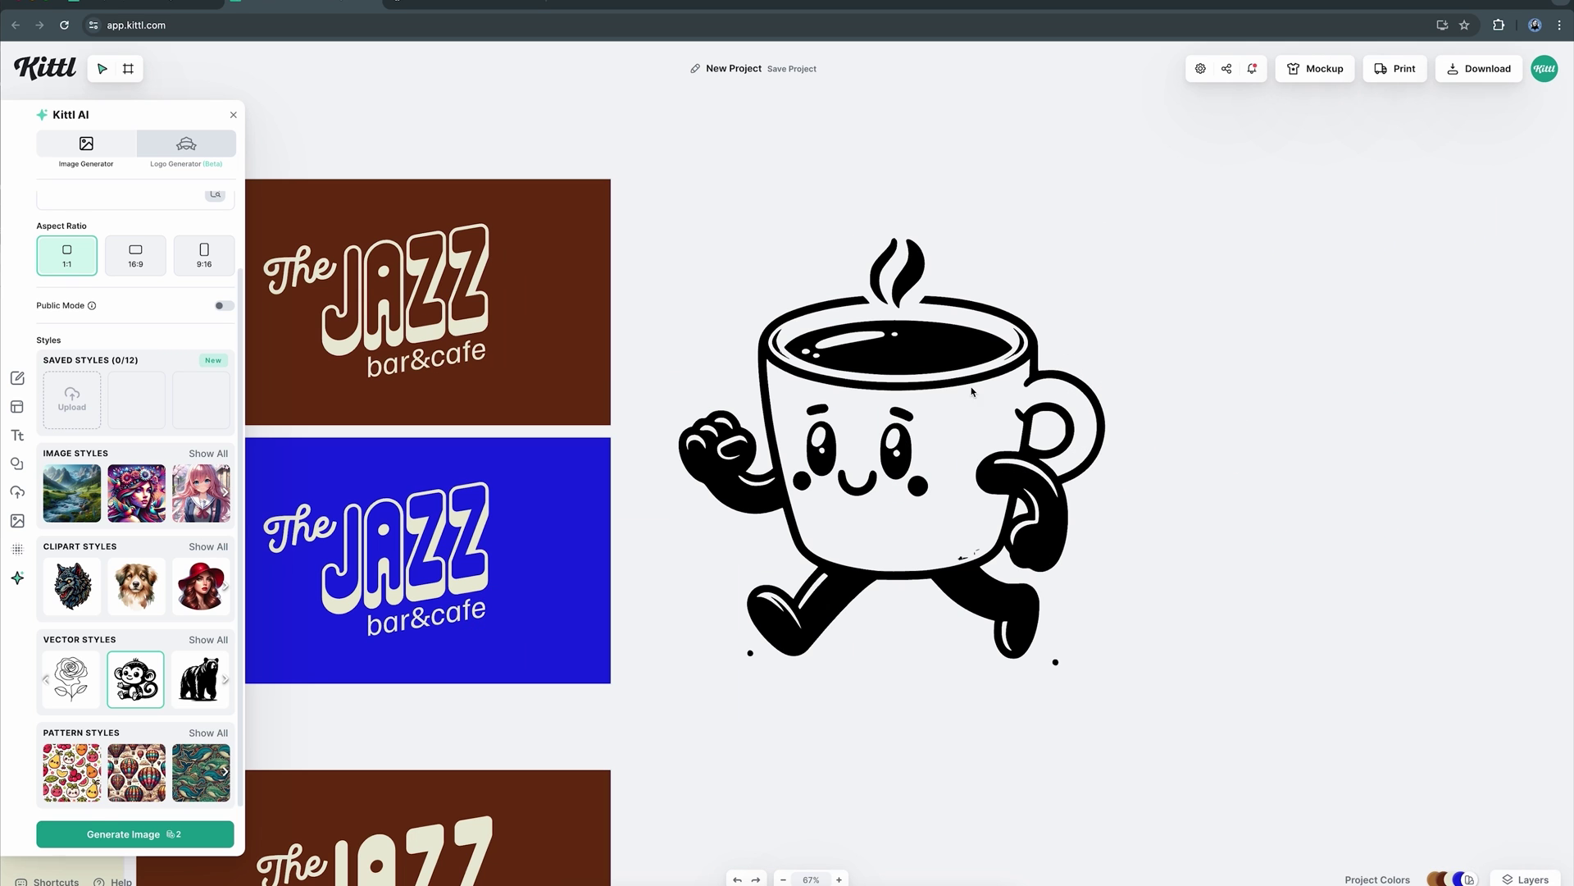
left_click(972, 391)
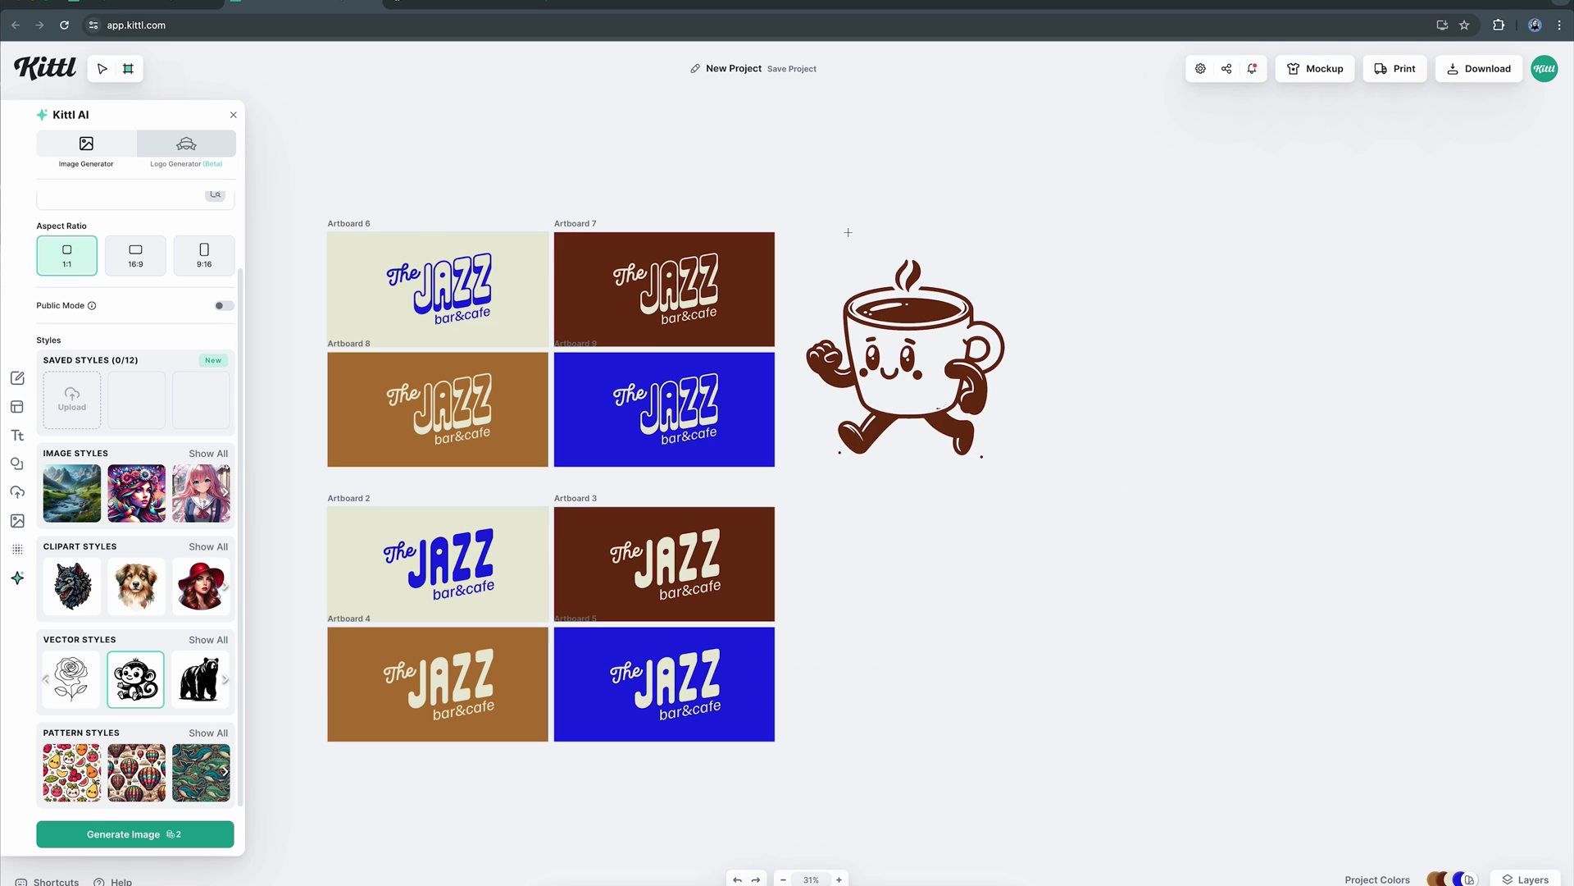
left_click_drag(848, 232, 1084, 466)
left_click(580, 316)
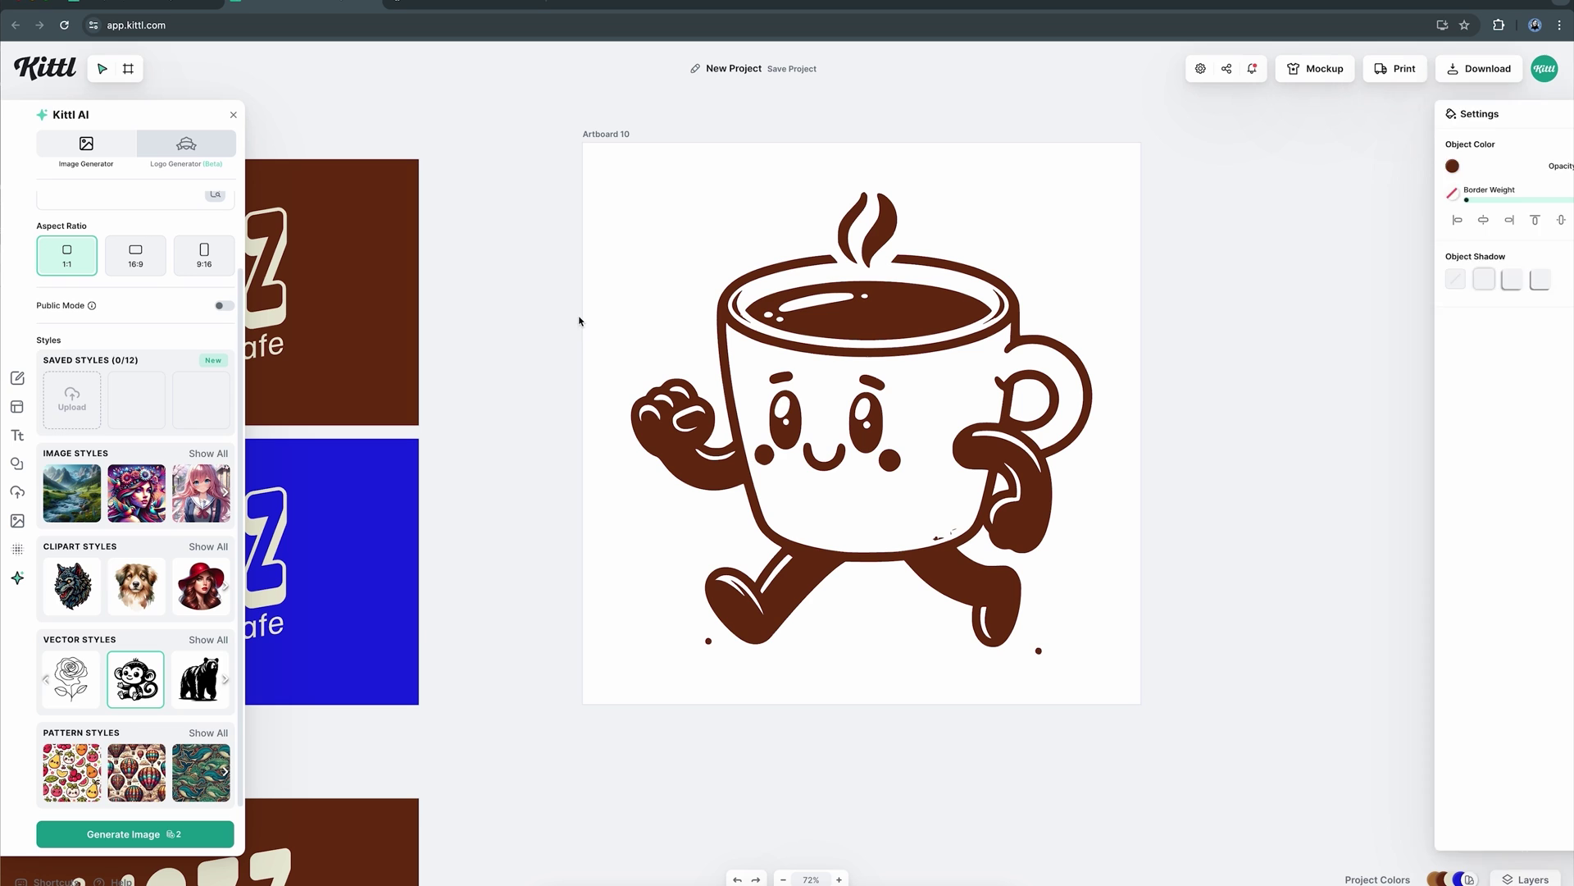
Add a circle and a cartoon mouth to the coffee cup's face
left_click(16, 464)
left_click(151, 372)
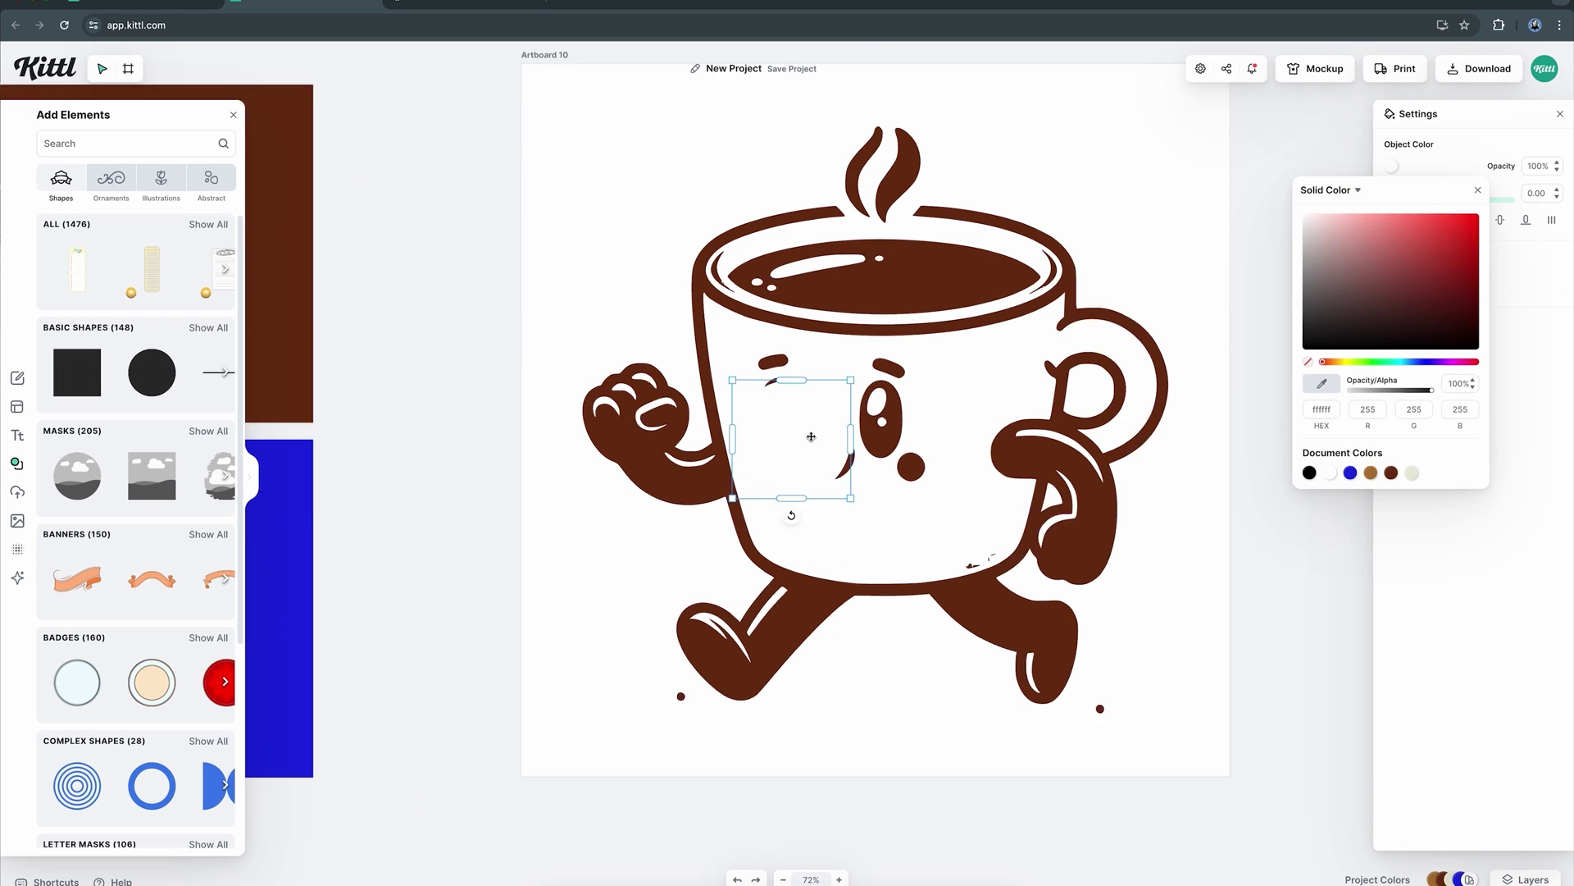
scroll(812, 435, "up", 3)
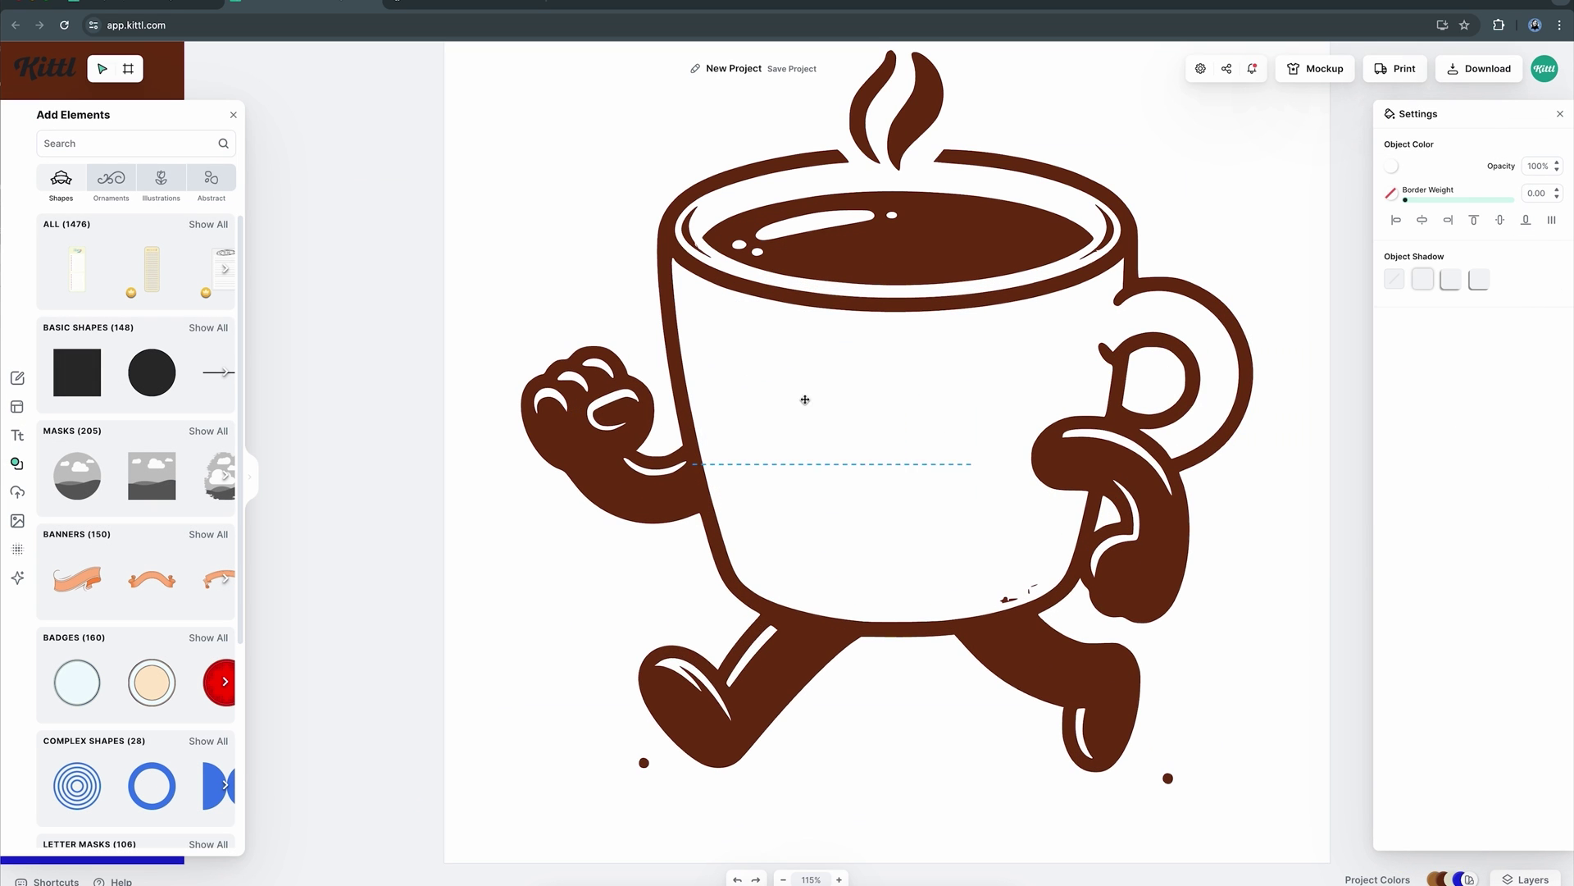
key("Escape")
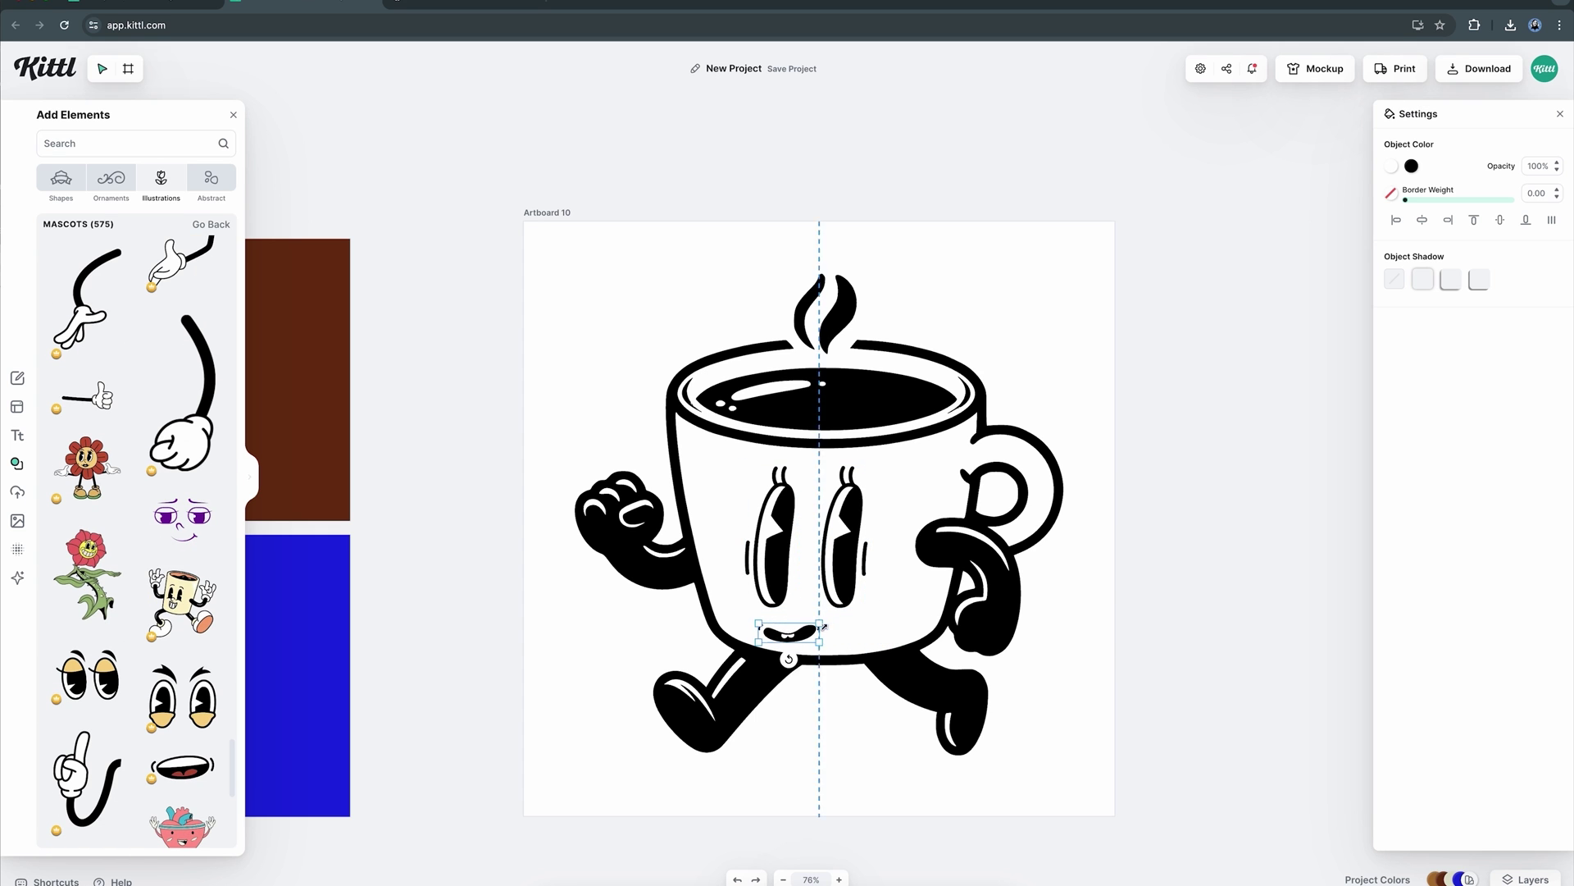
left_click(840, 511)
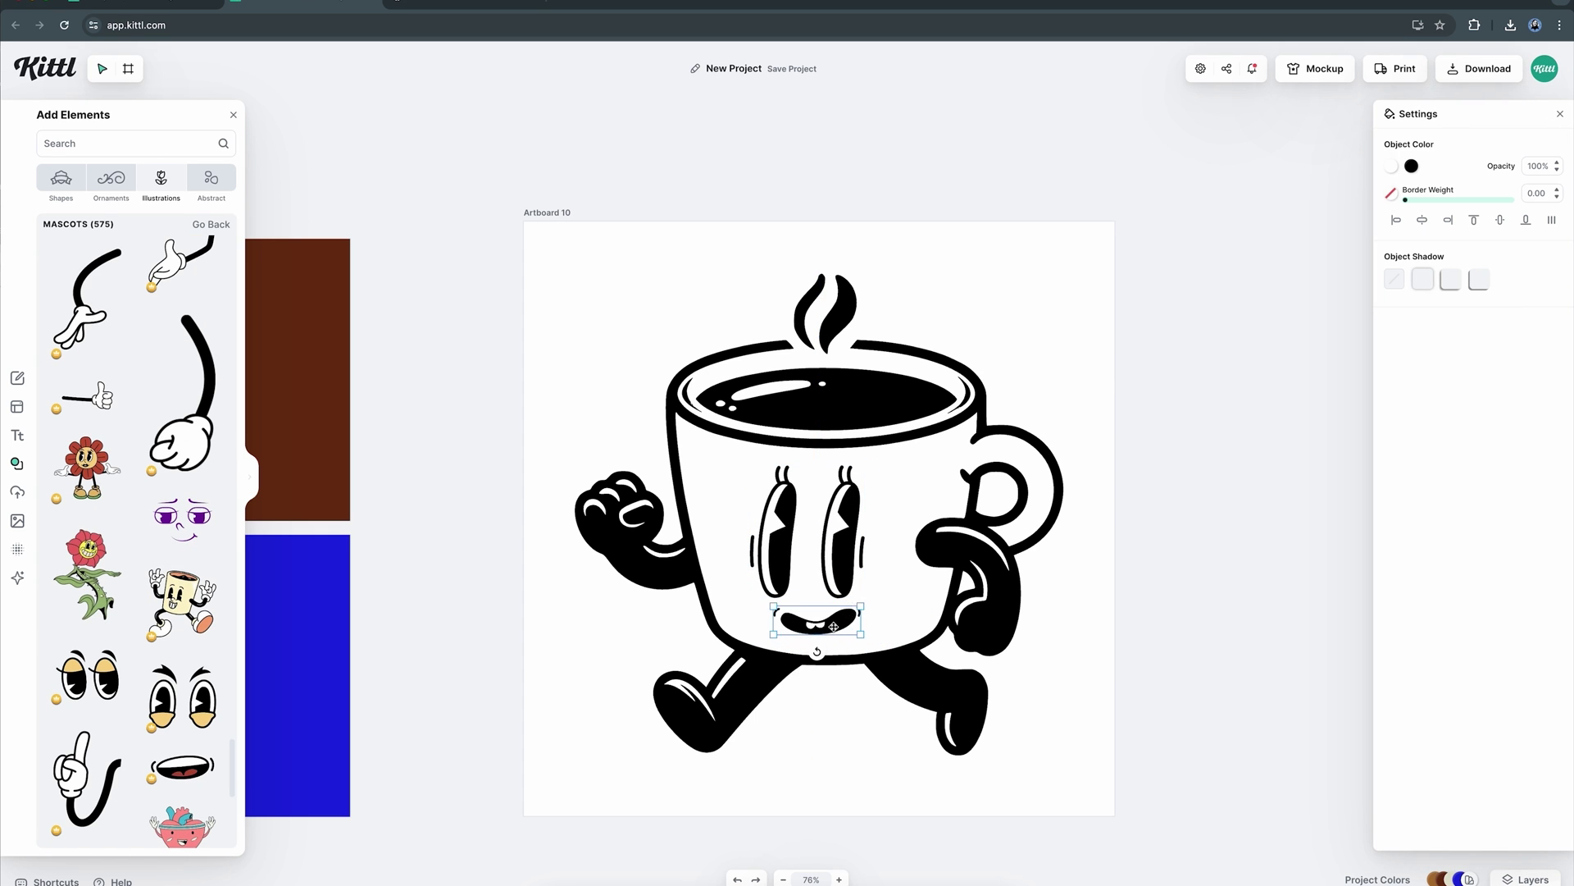
key("Escape")
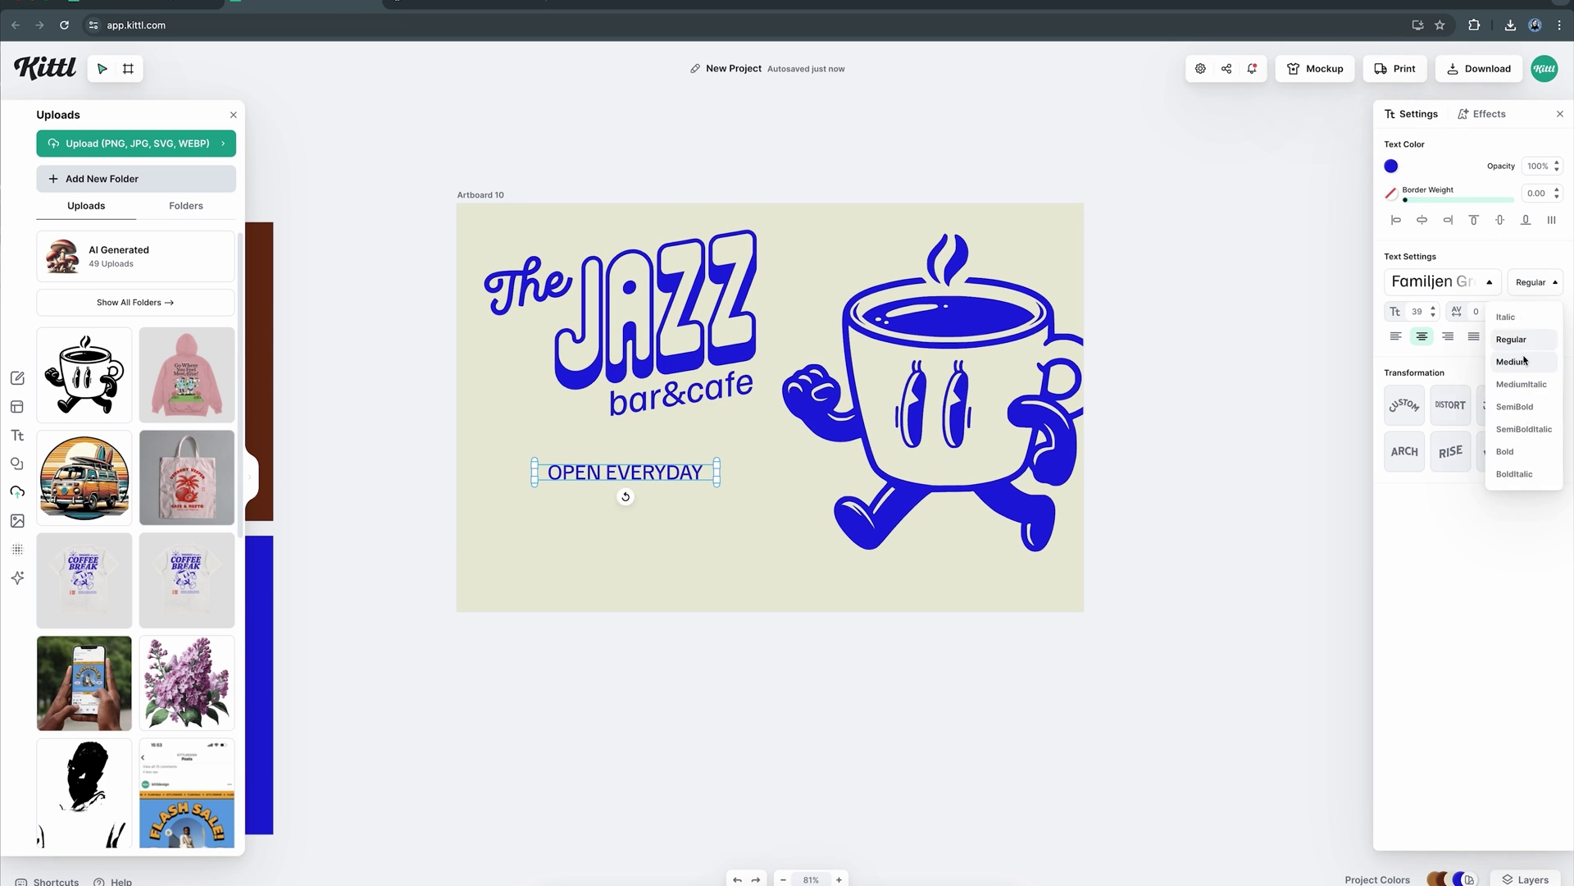
Add opening-hours text in Medium weight, typing 'A.M. -' and starting a new line
left_click(1526, 361)
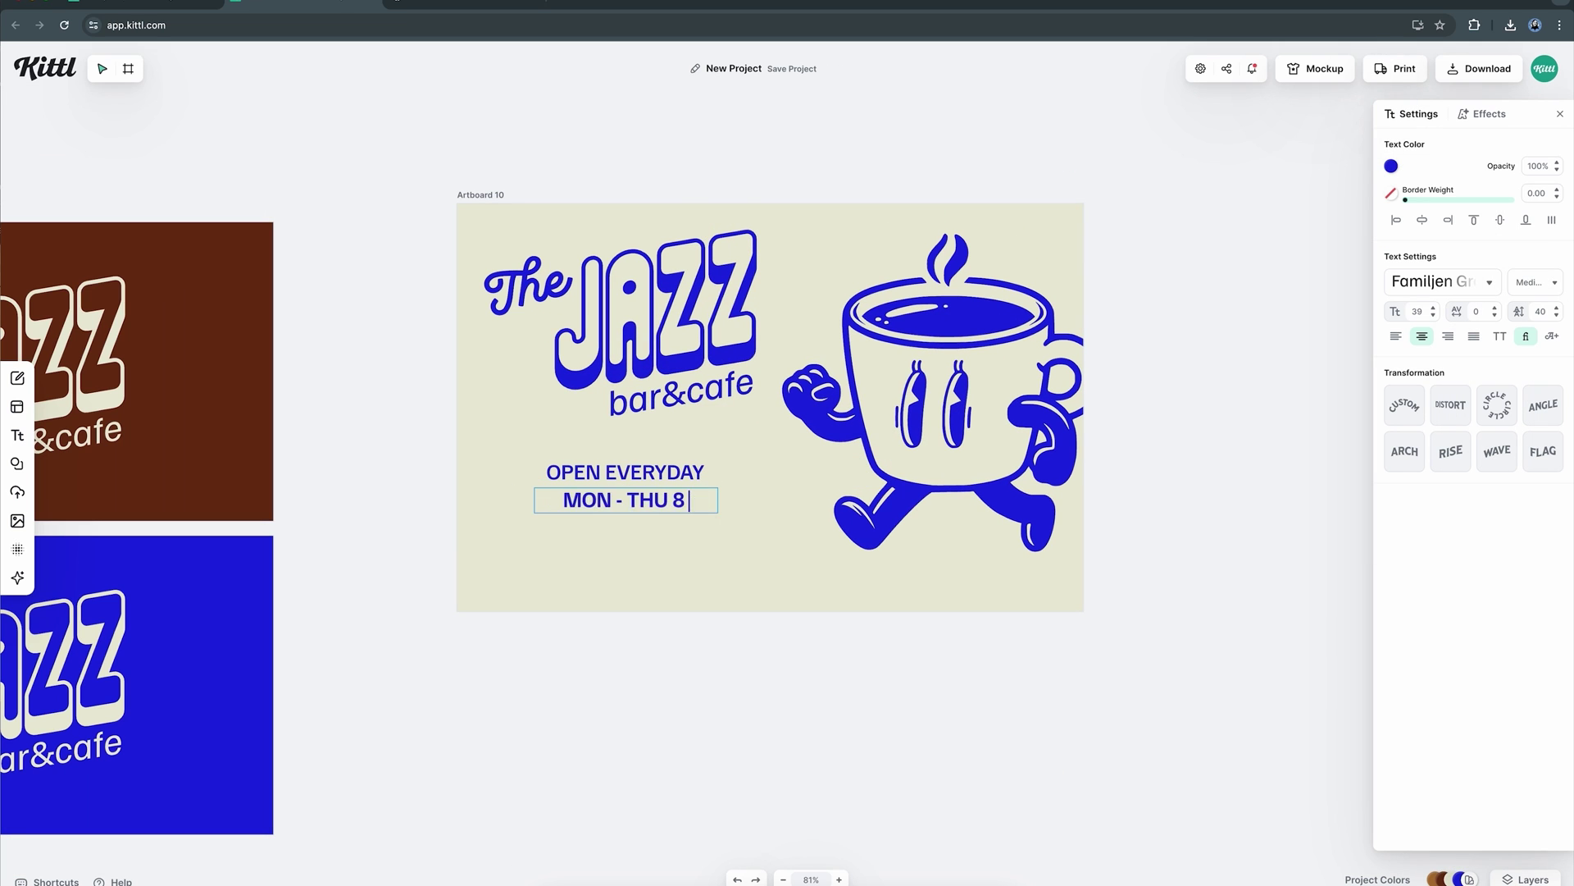
type("A.M. -")
key("Return")
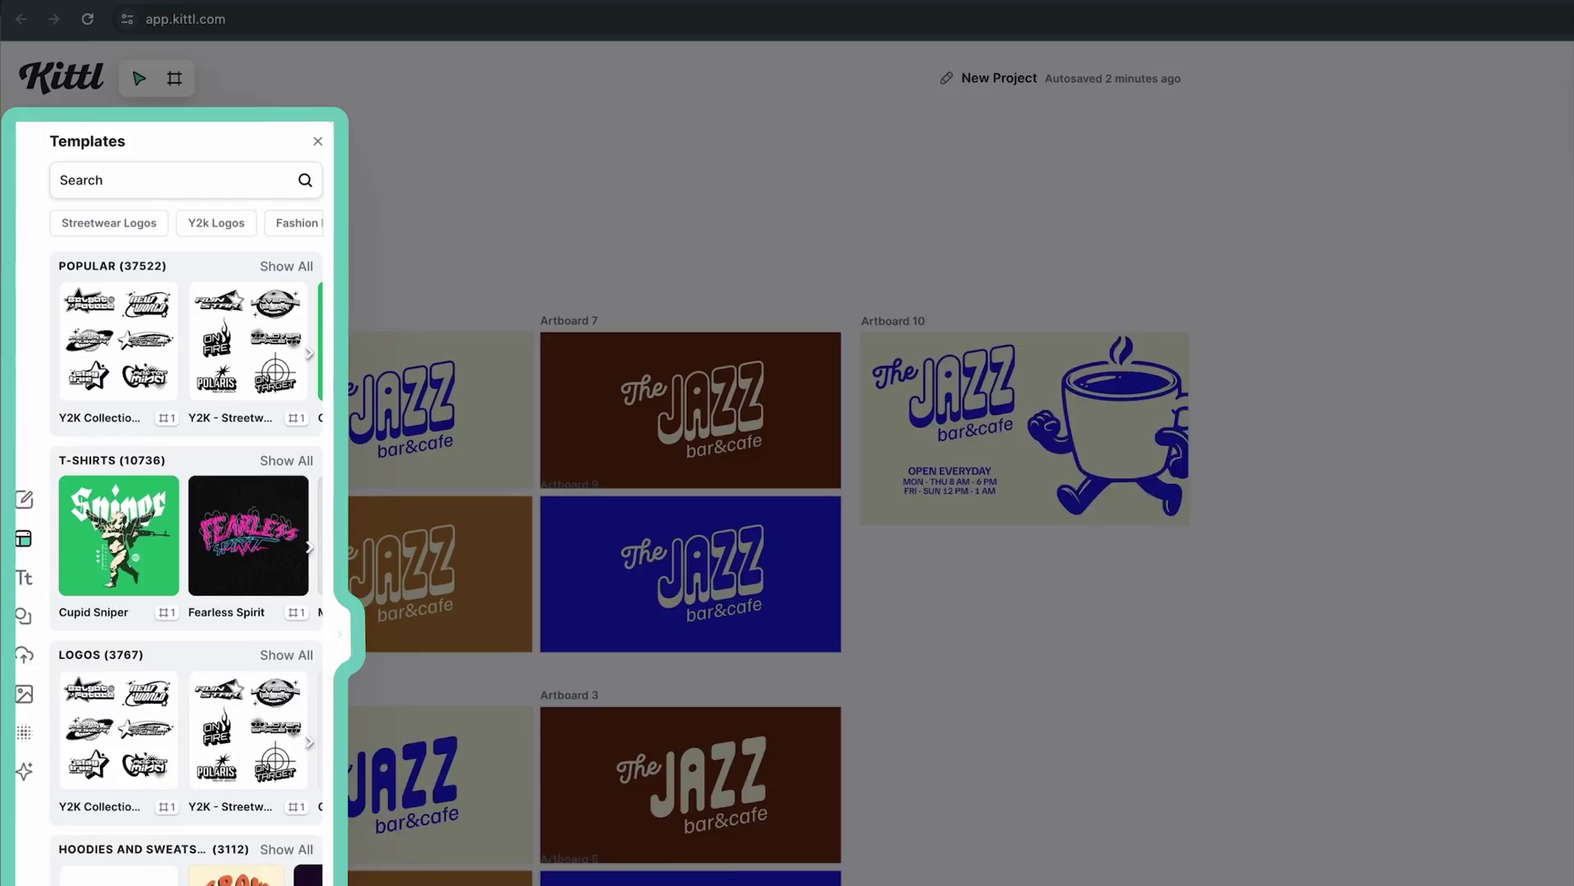
Search templates for 'menu' and add the green Modern and Fun Callouts Cocktail Drink Menu
left_click(216, 186)
type("menu")
key("Return")
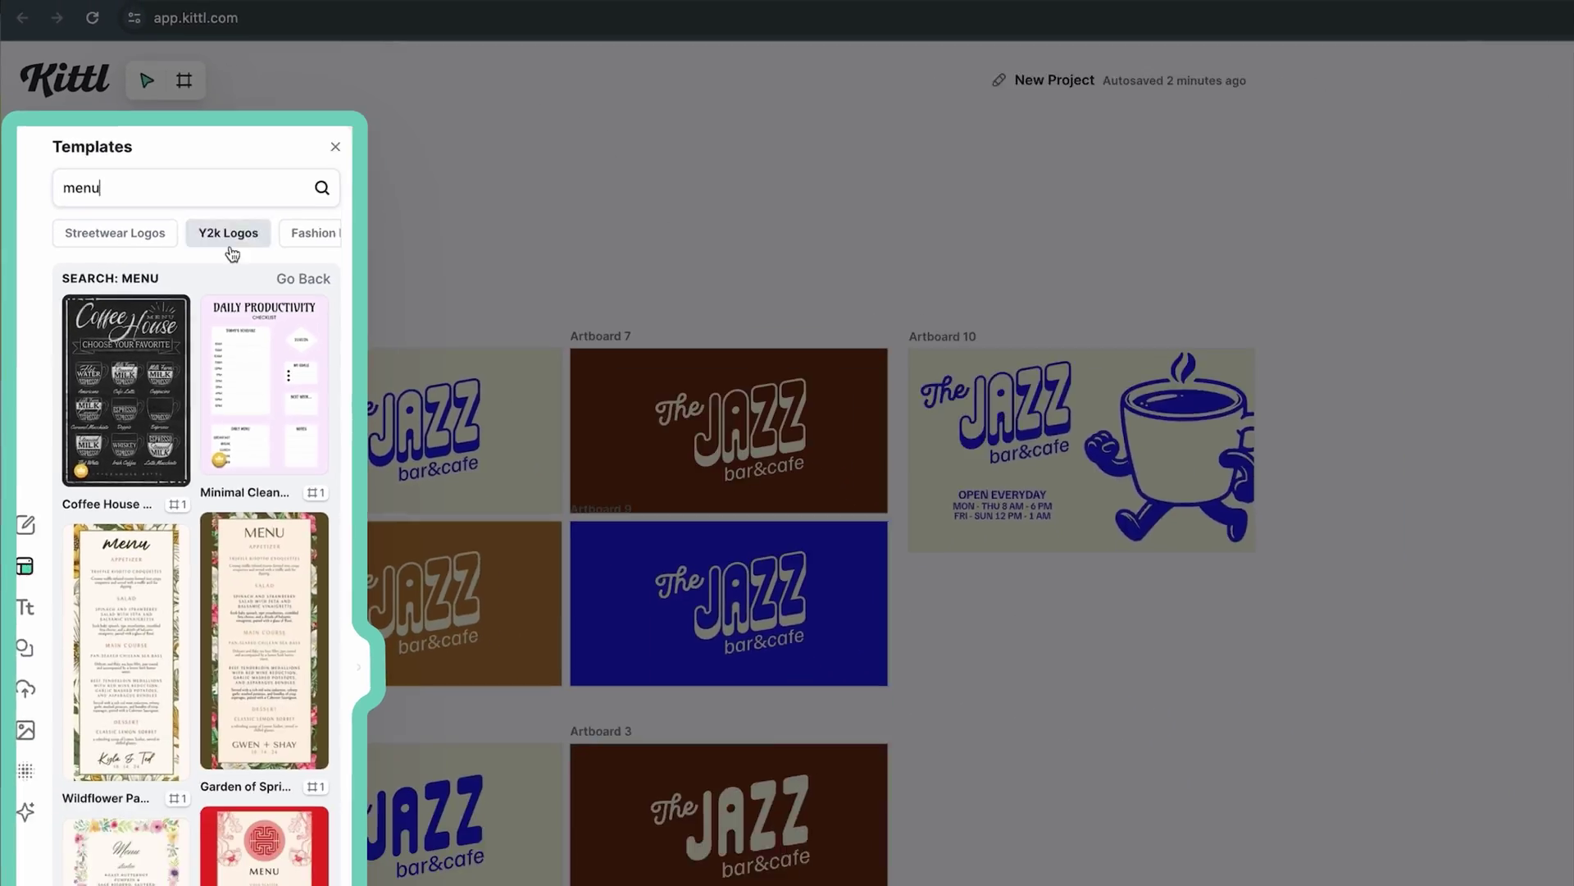
scroll(291, 720, "down", 15)
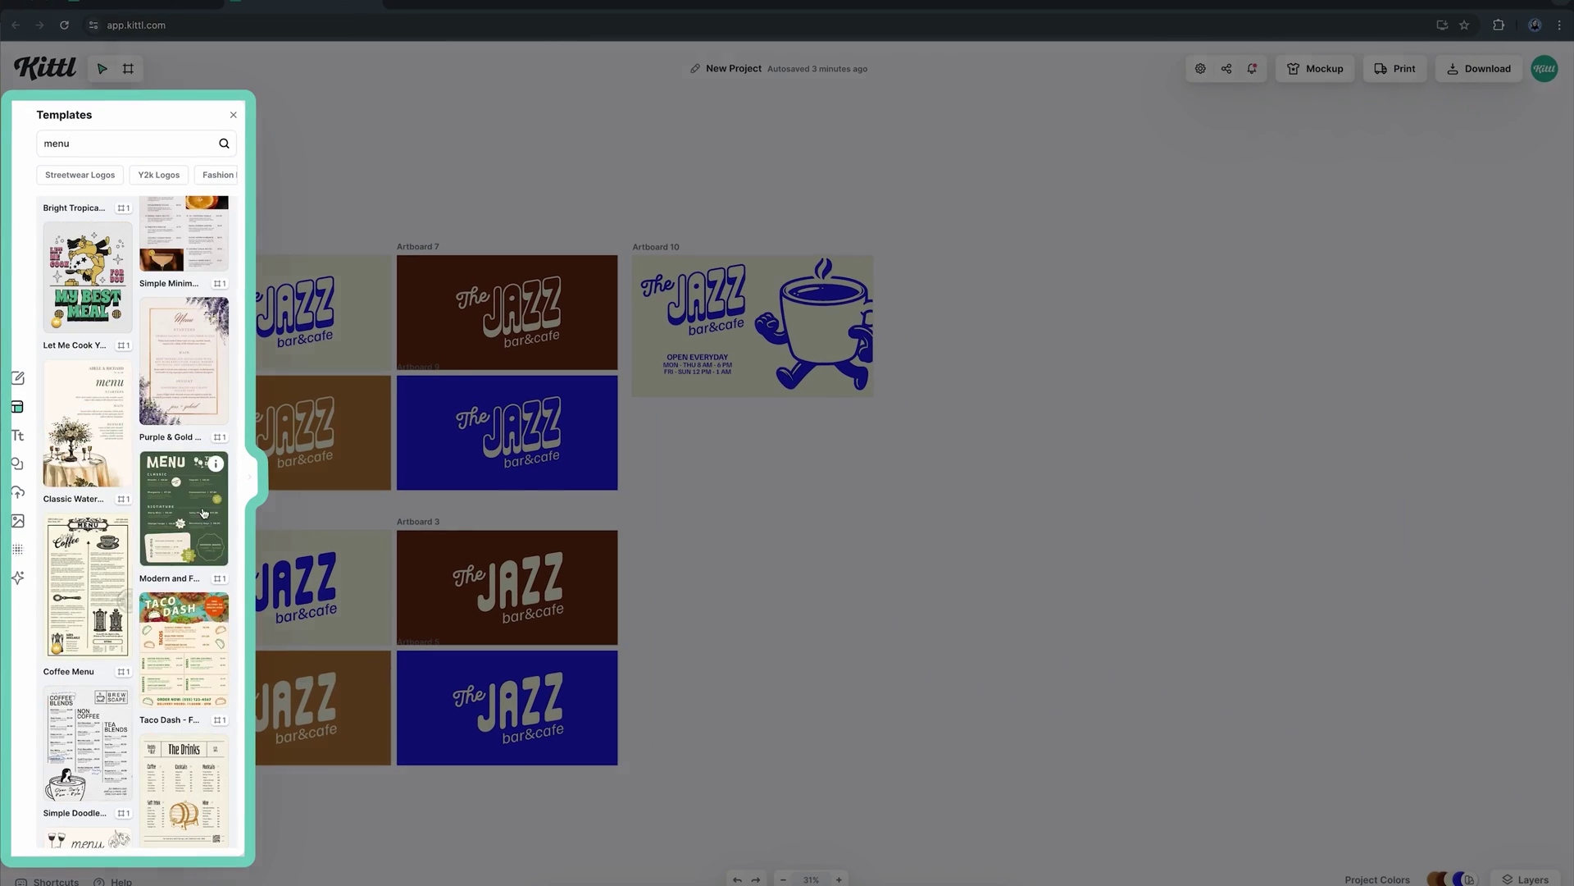
left_click(204, 513)
left_click(822, 510)
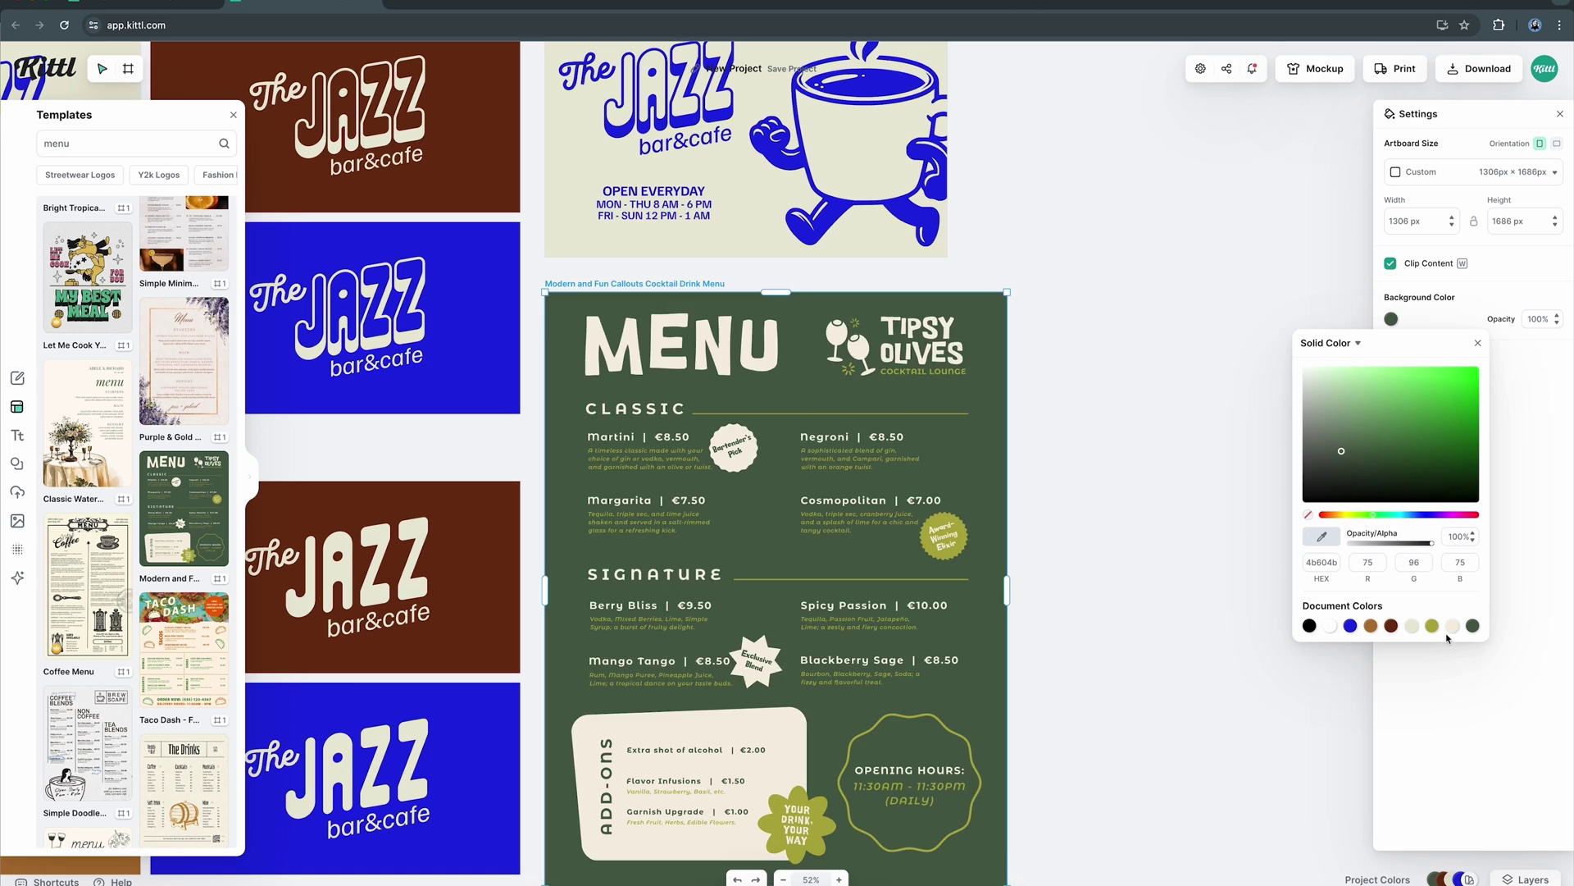
Make the MENU heading blue and bring the blue JAZZ logo onto the menu
left_click(1451, 626)
left_click(688, 344)
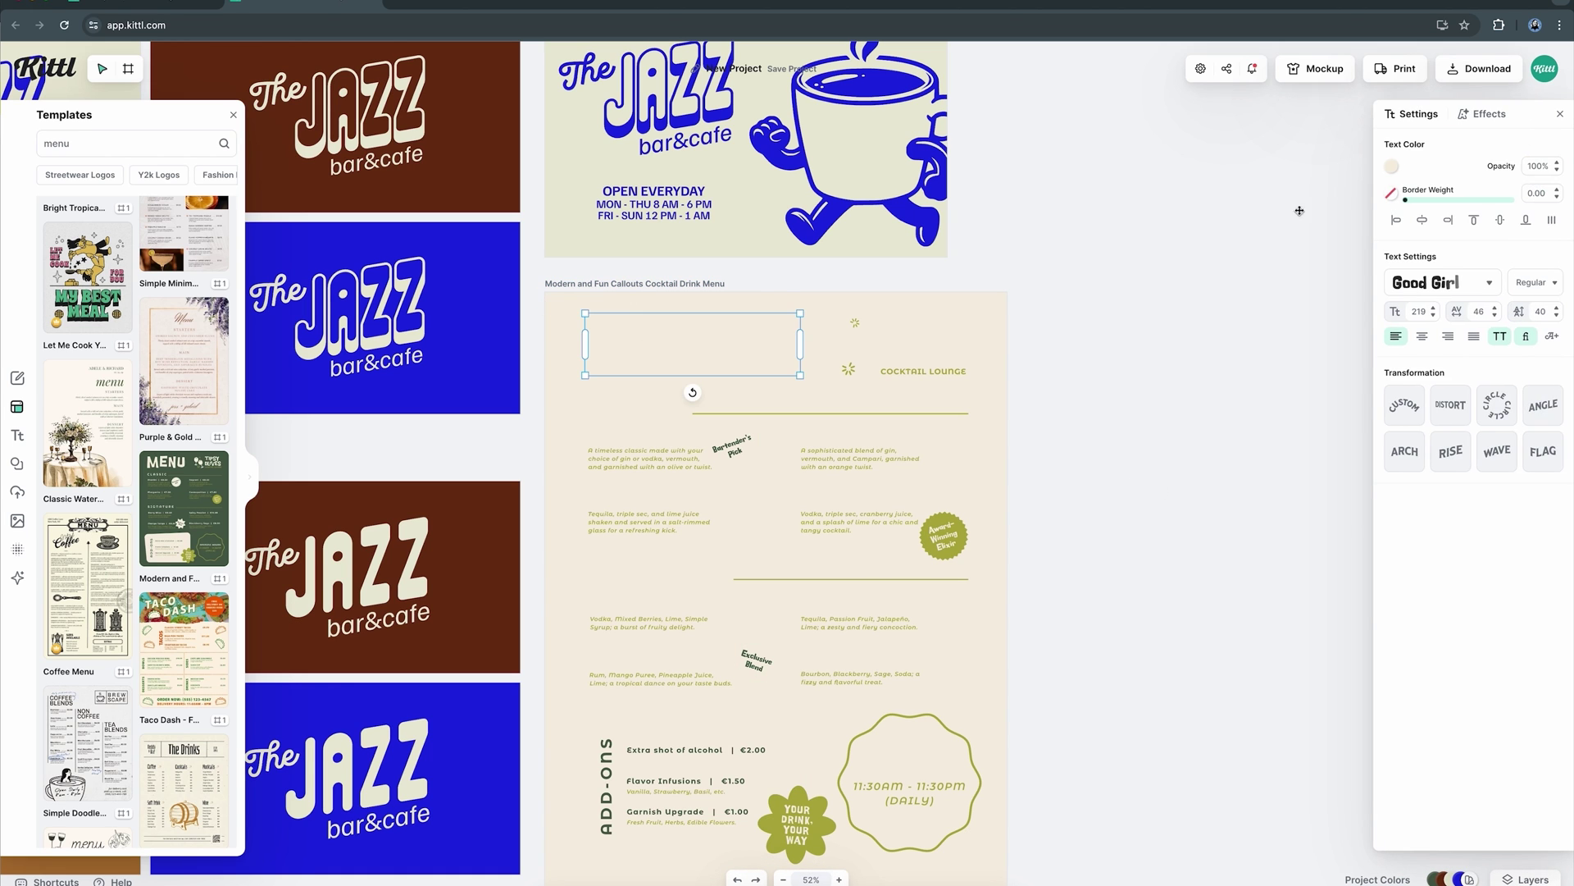
key("ctrl+z")
key("ctrl+z")
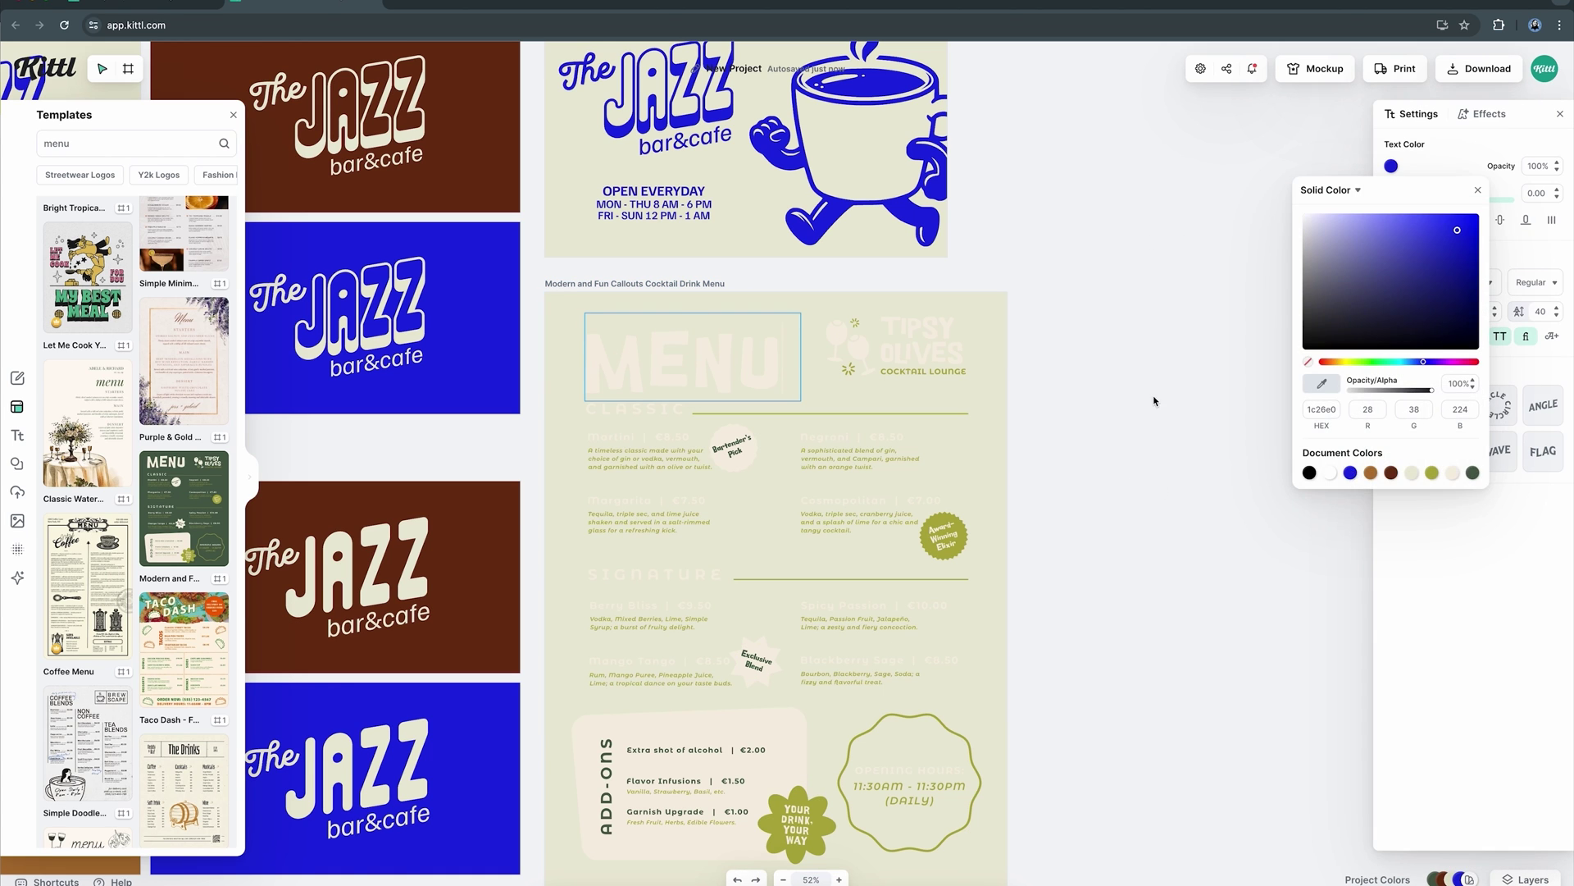
left_click(1154, 401)
left_click_drag(658, 171, 923, 402)
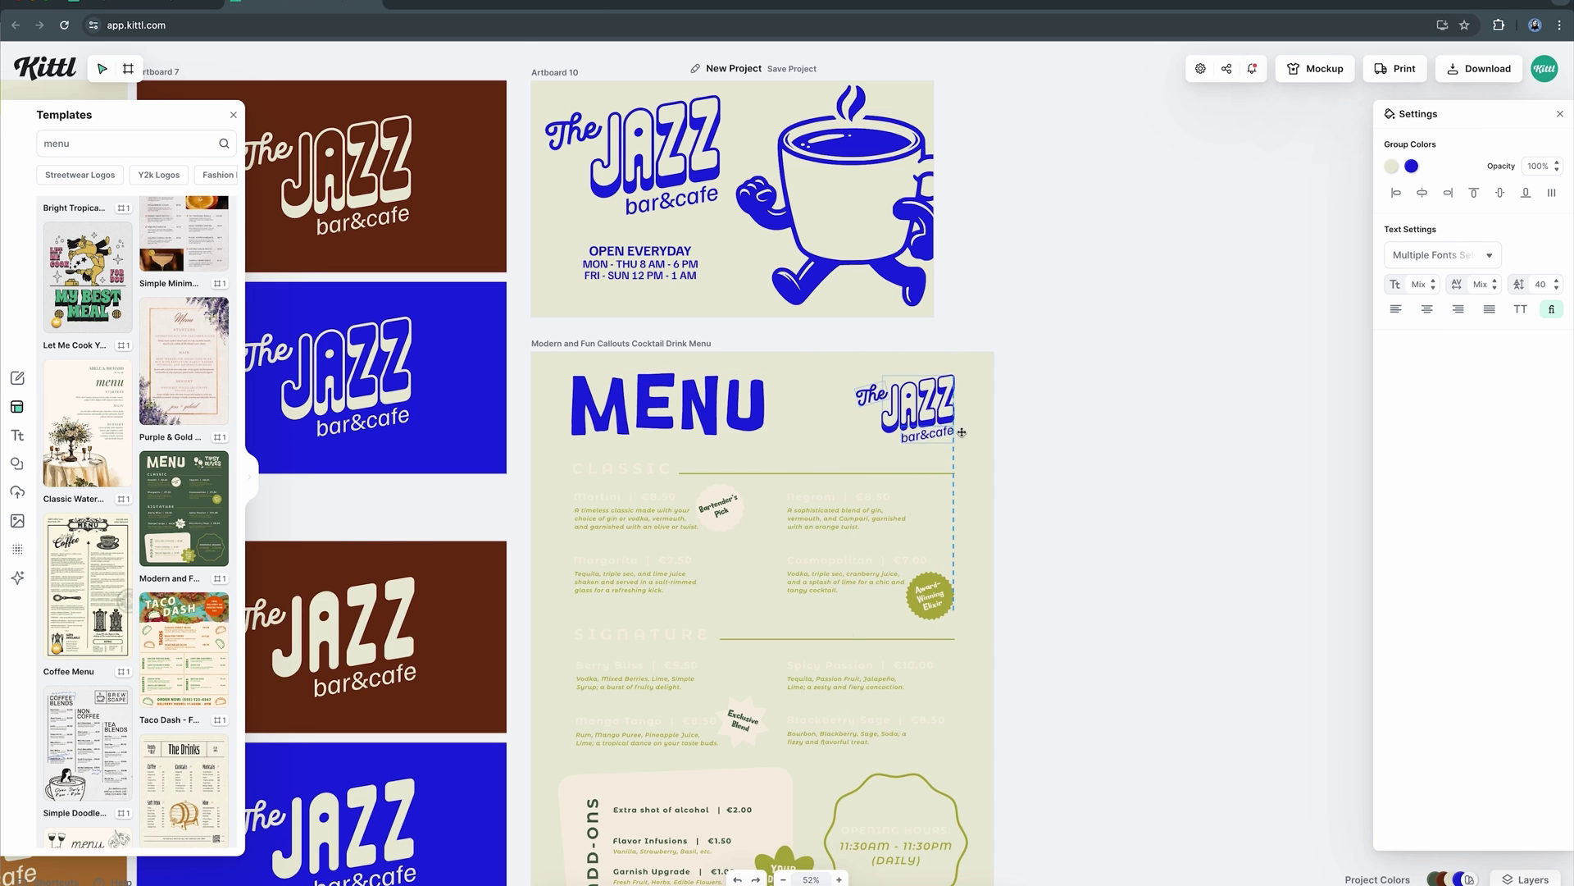
scroll(962, 432, "down", 2)
left_click_drag(1071, 815, 578, 358)
Turn the add-ons card brown and retitle the CLASSIC heading as COFFEE
left_click(1452, 166)
left_click(1452, 473)
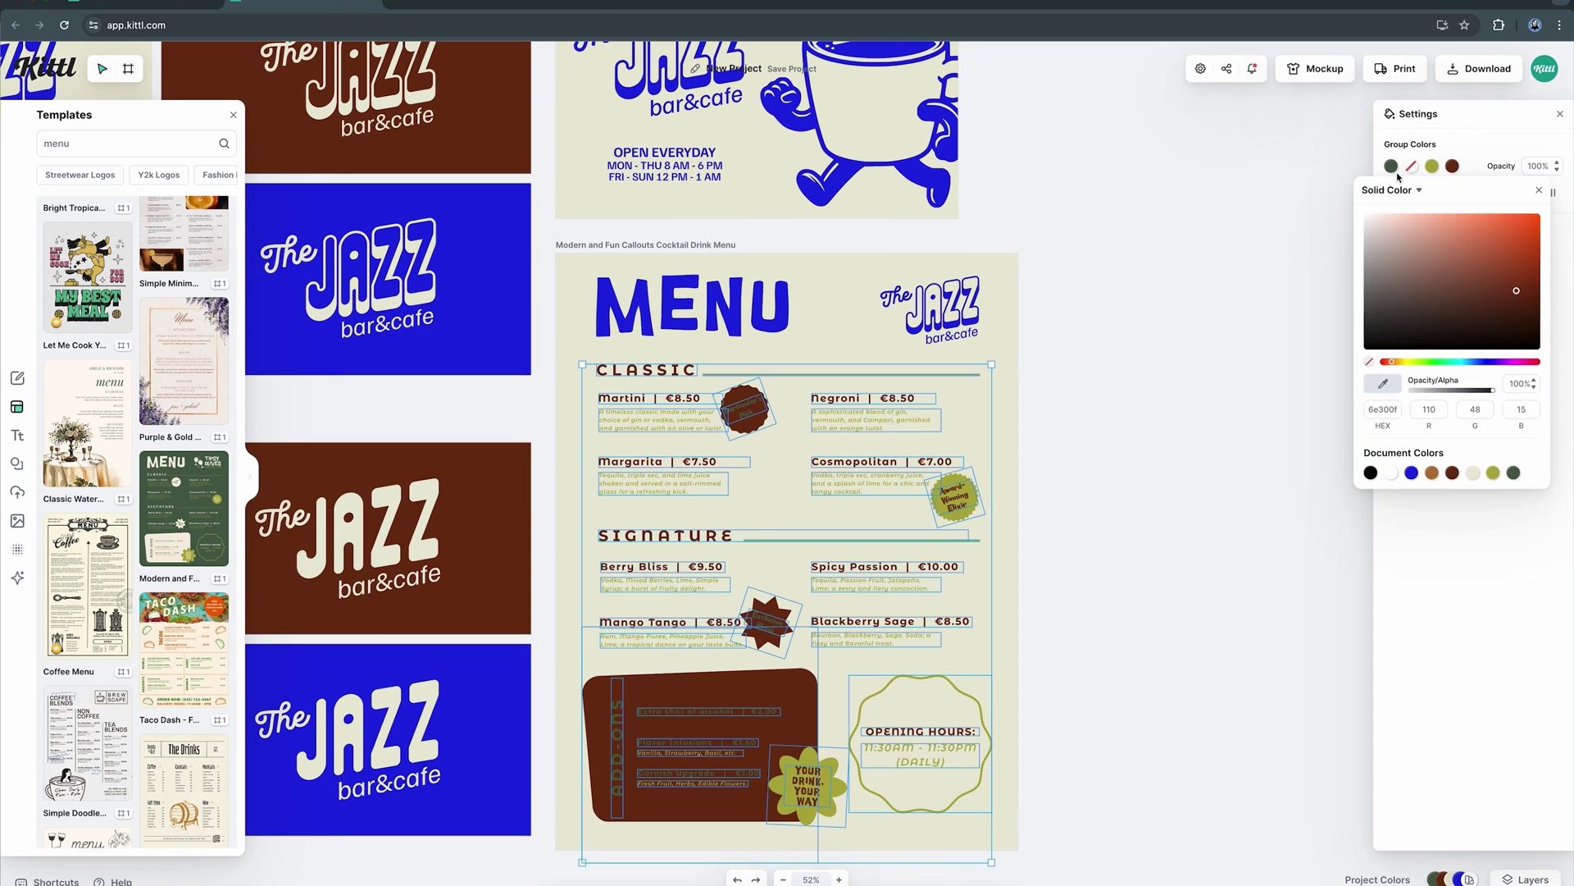
left_click(1148, 344)
left_click(720, 743)
scroll(692, 371, "up", 5)
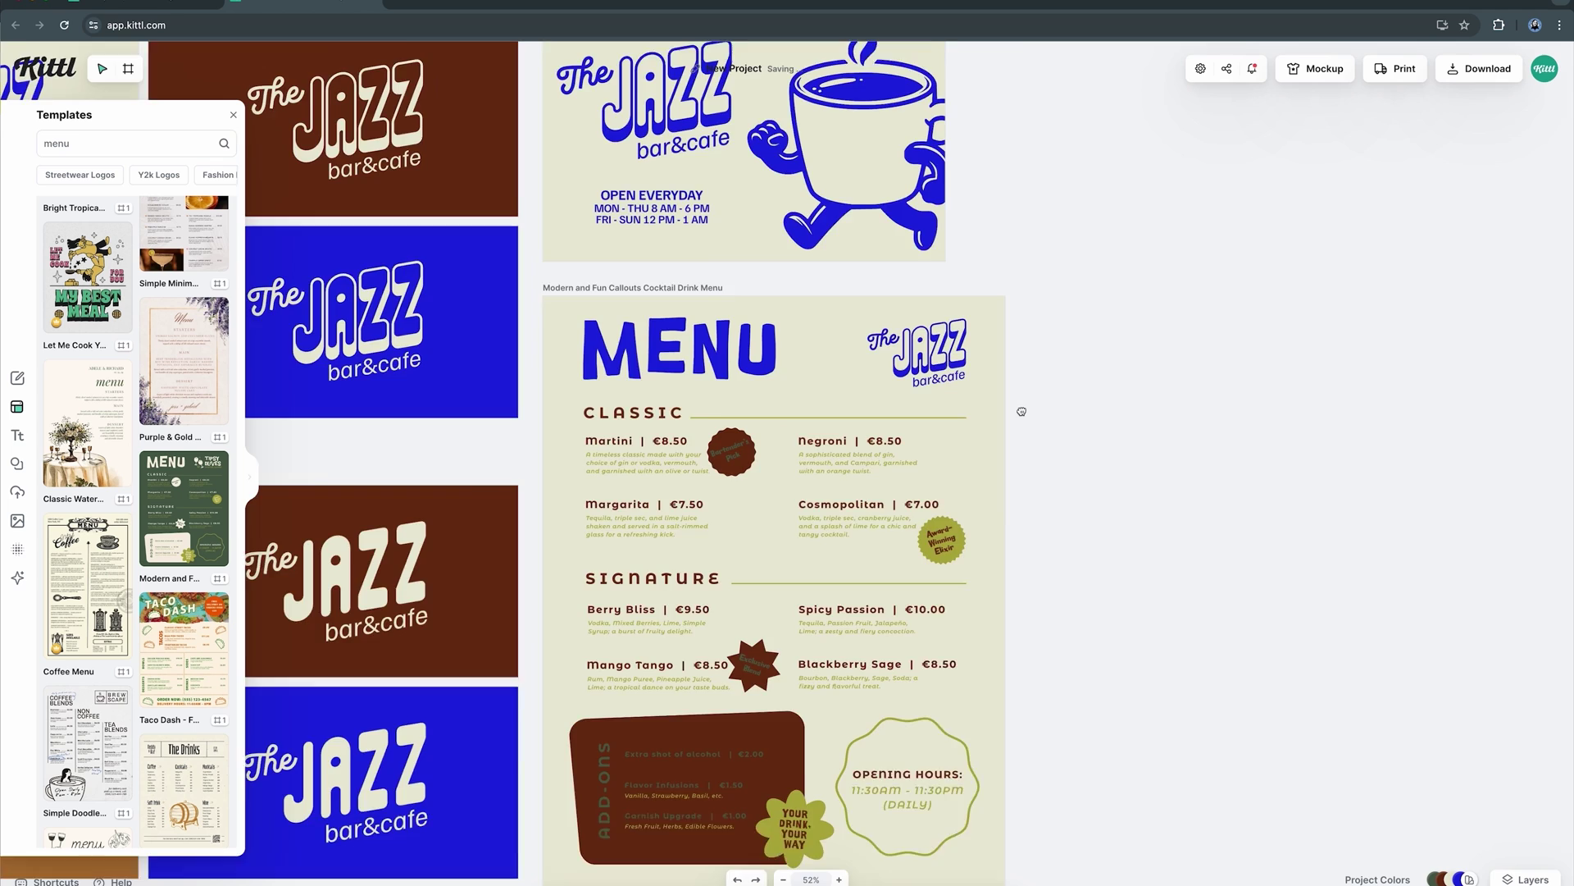
double_click(646, 370)
type("COFFEE MENU")
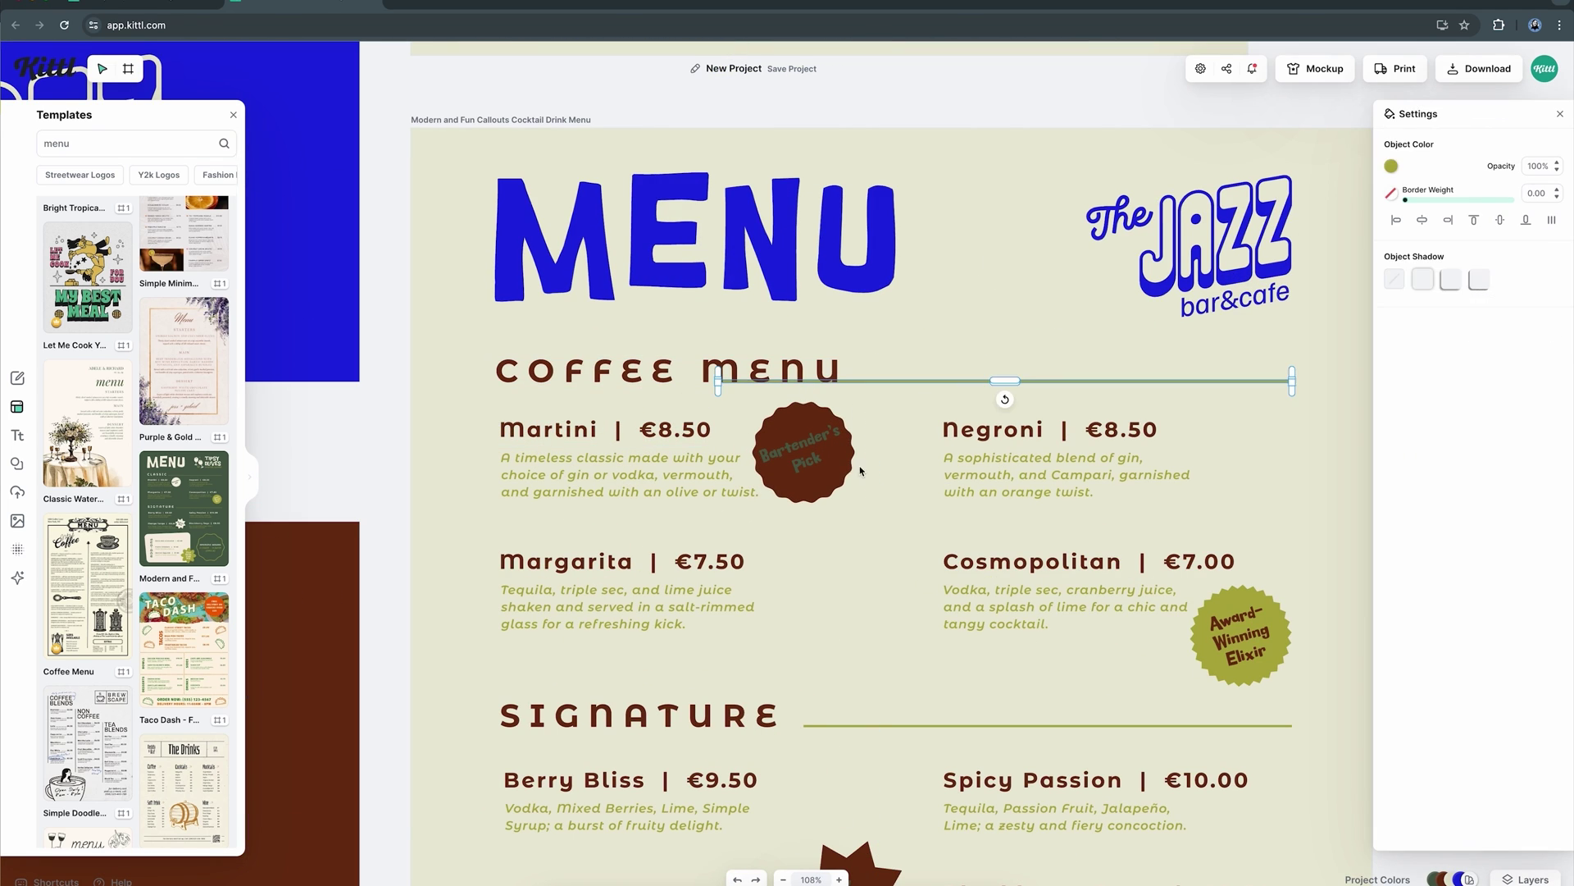
key("Escape")
Recolour the menu from brown, olive and green to blue, brown and cream, and change the COFFEE MENU typeface
scroll(733, 375, "down", 5)
left_click(1391, 165)
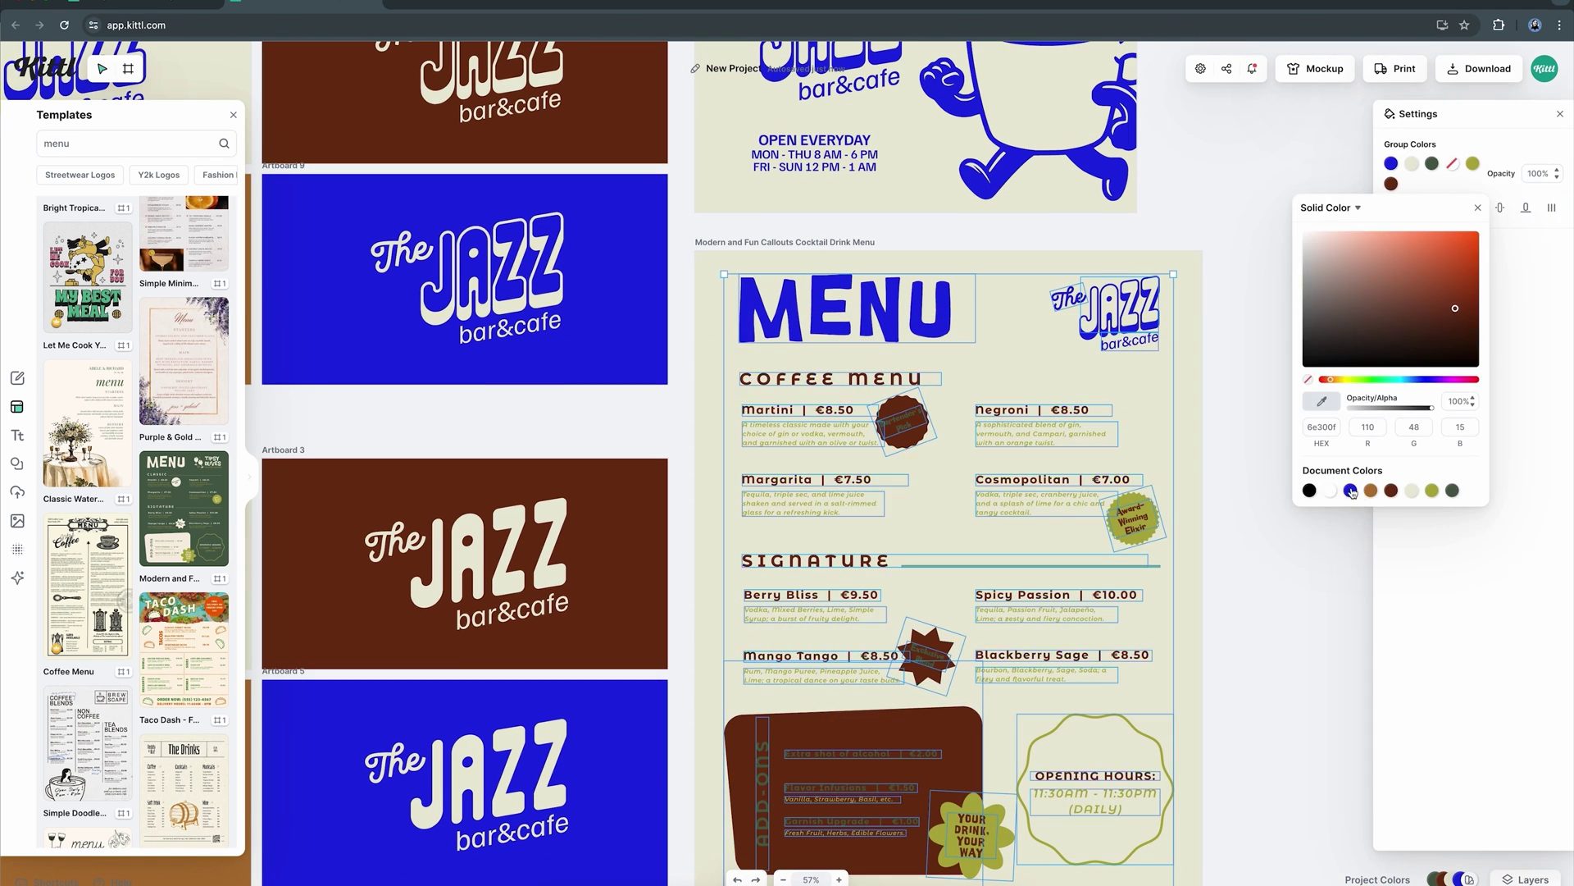
left_click(1473, 169)
left_click(1452, 166)
left_click(1454, 474)
left_click(1412, 166)
left_click(1433, 474)
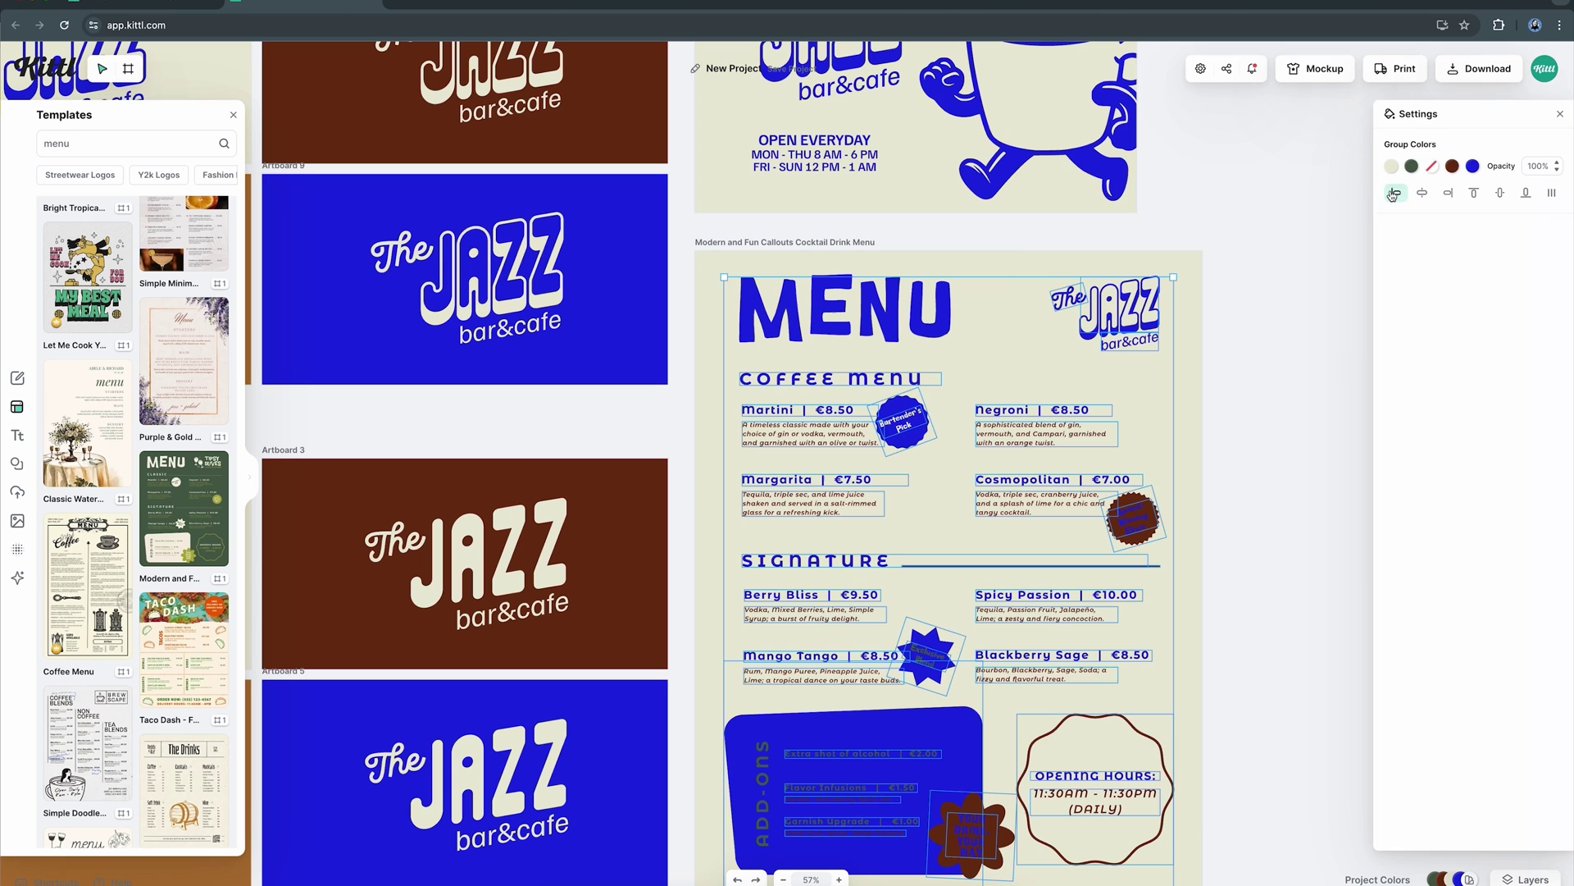
left_click(1412, 165)
left_click(1428, 549)
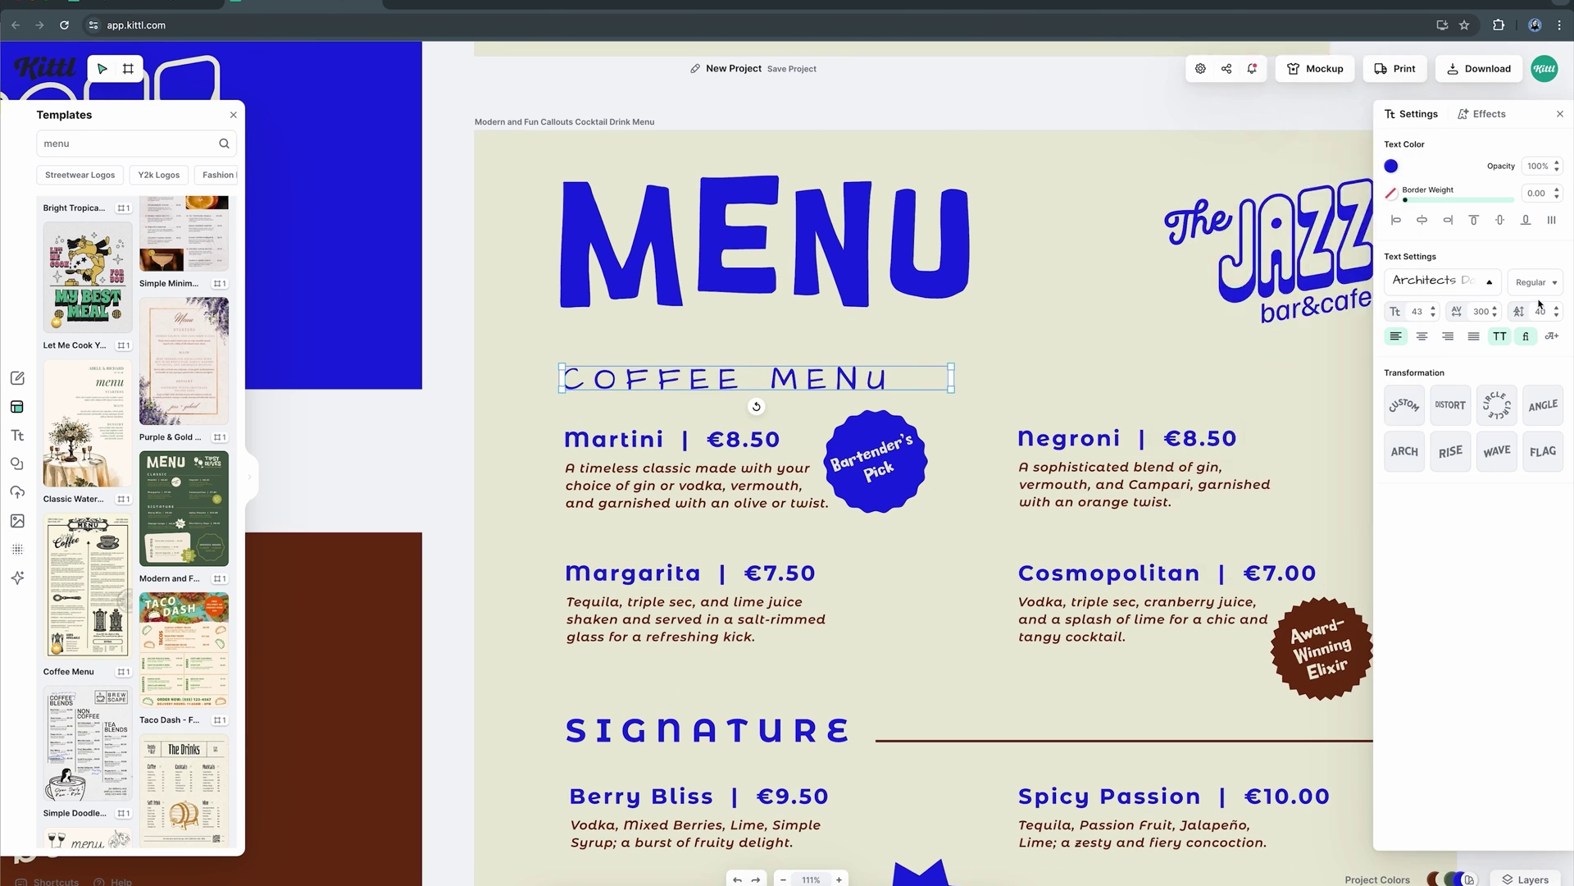
left_click(1443, 281)
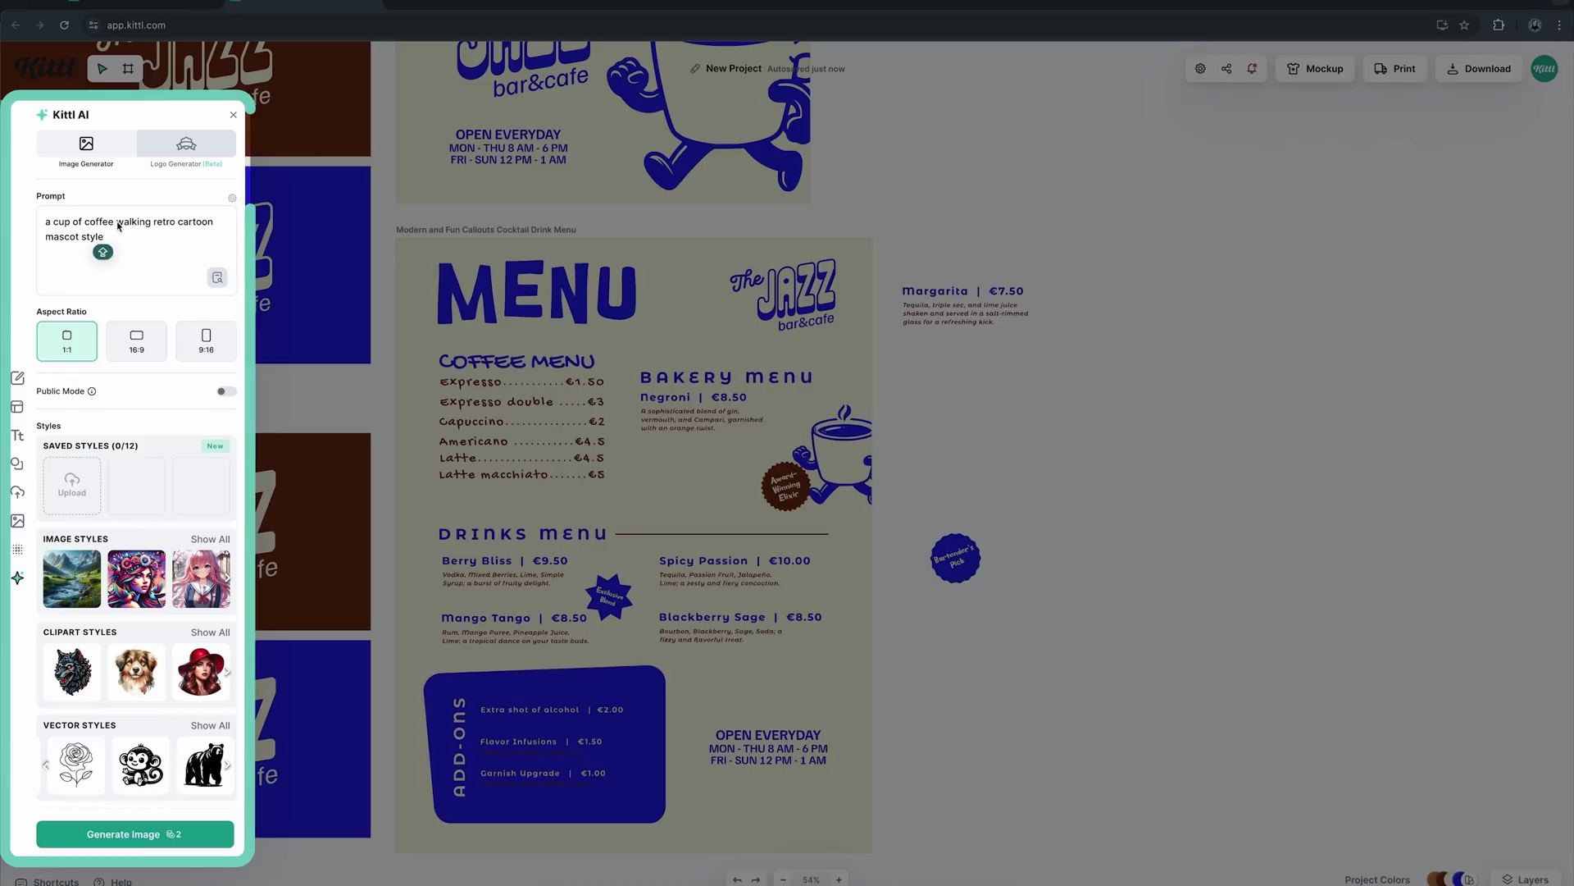
Change the AI prompt from coffee to 'glass of martini' and generate the walking martini image
left_click_drag(123, 218, 53, 218)
key("BackSpace")
type("glass of martini drink")
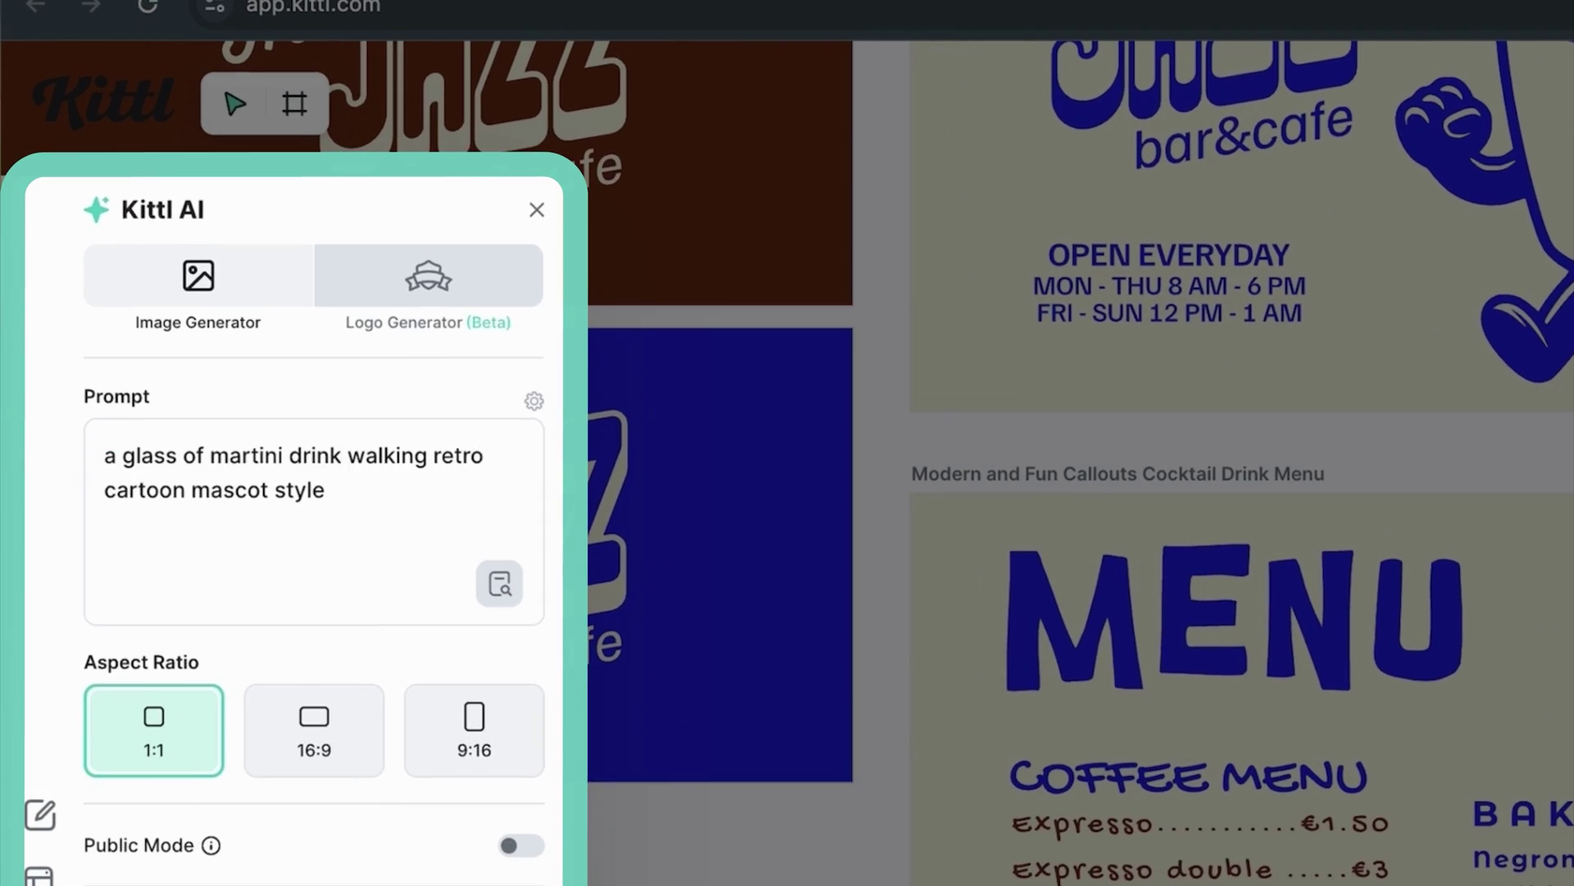
scroll(312, 574, "down", 5)
left_click(289, 881)
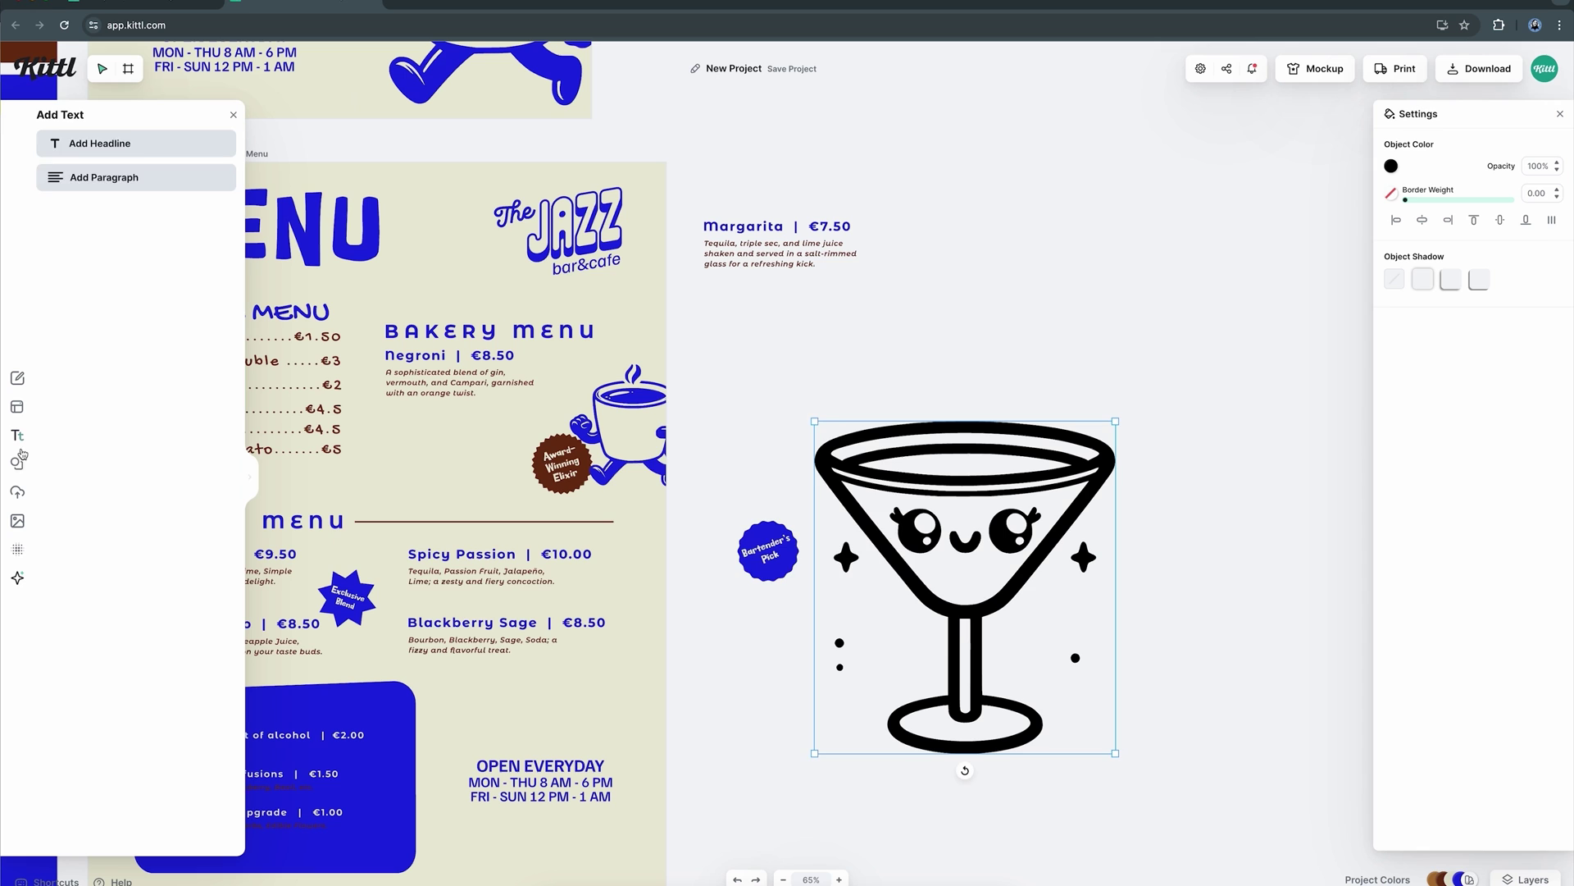
Add a circle shape and move the martini mascot beside the drinks list
left_click(151, 372)
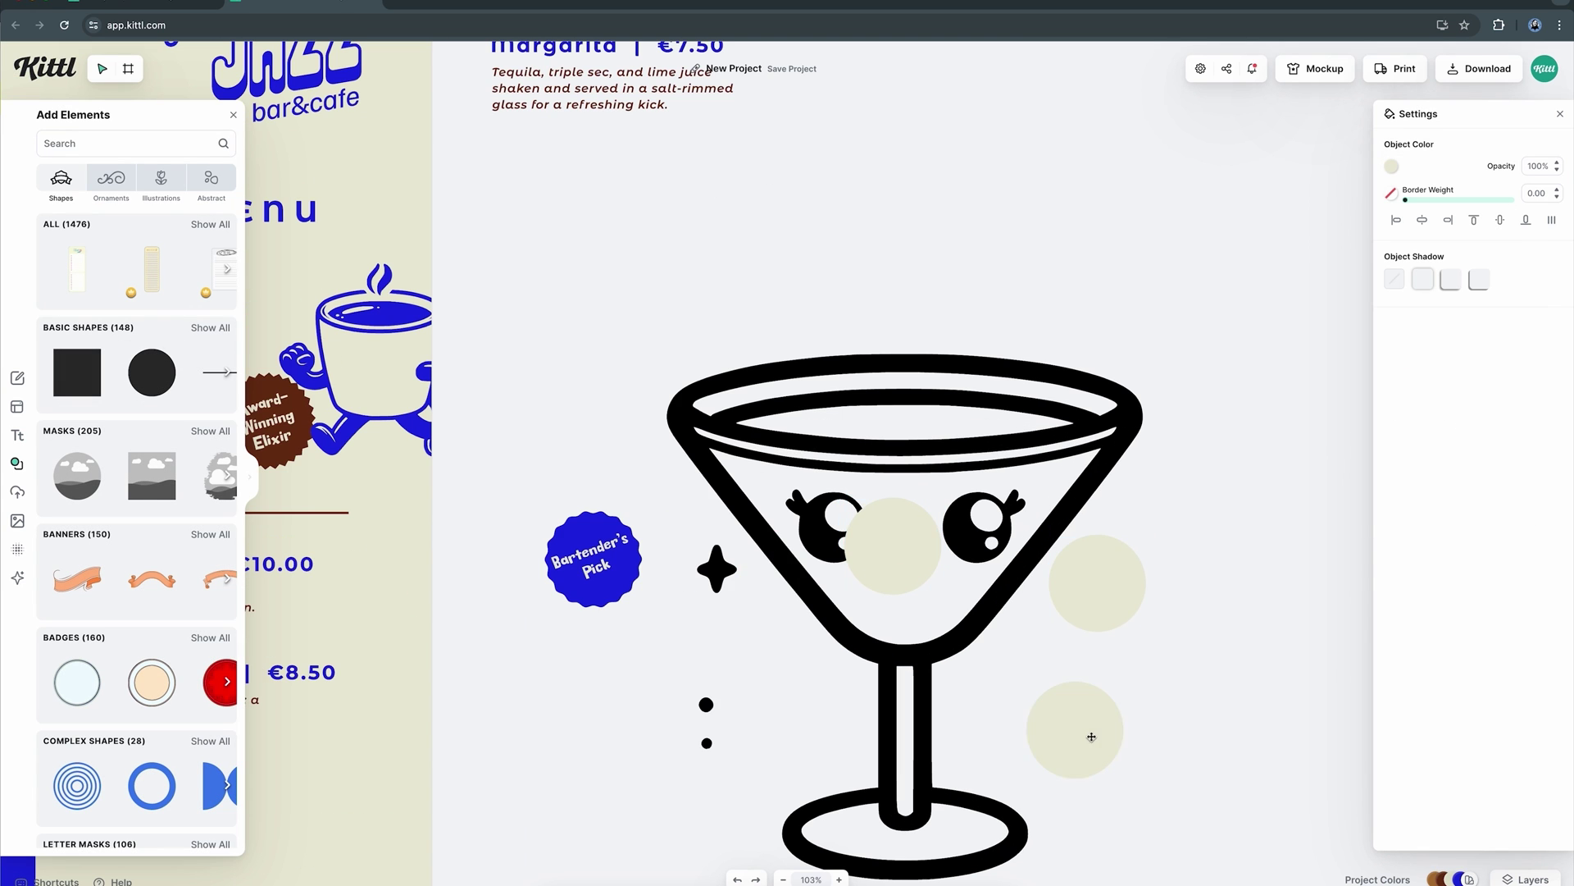
scroll(861, 530, "up", 5)
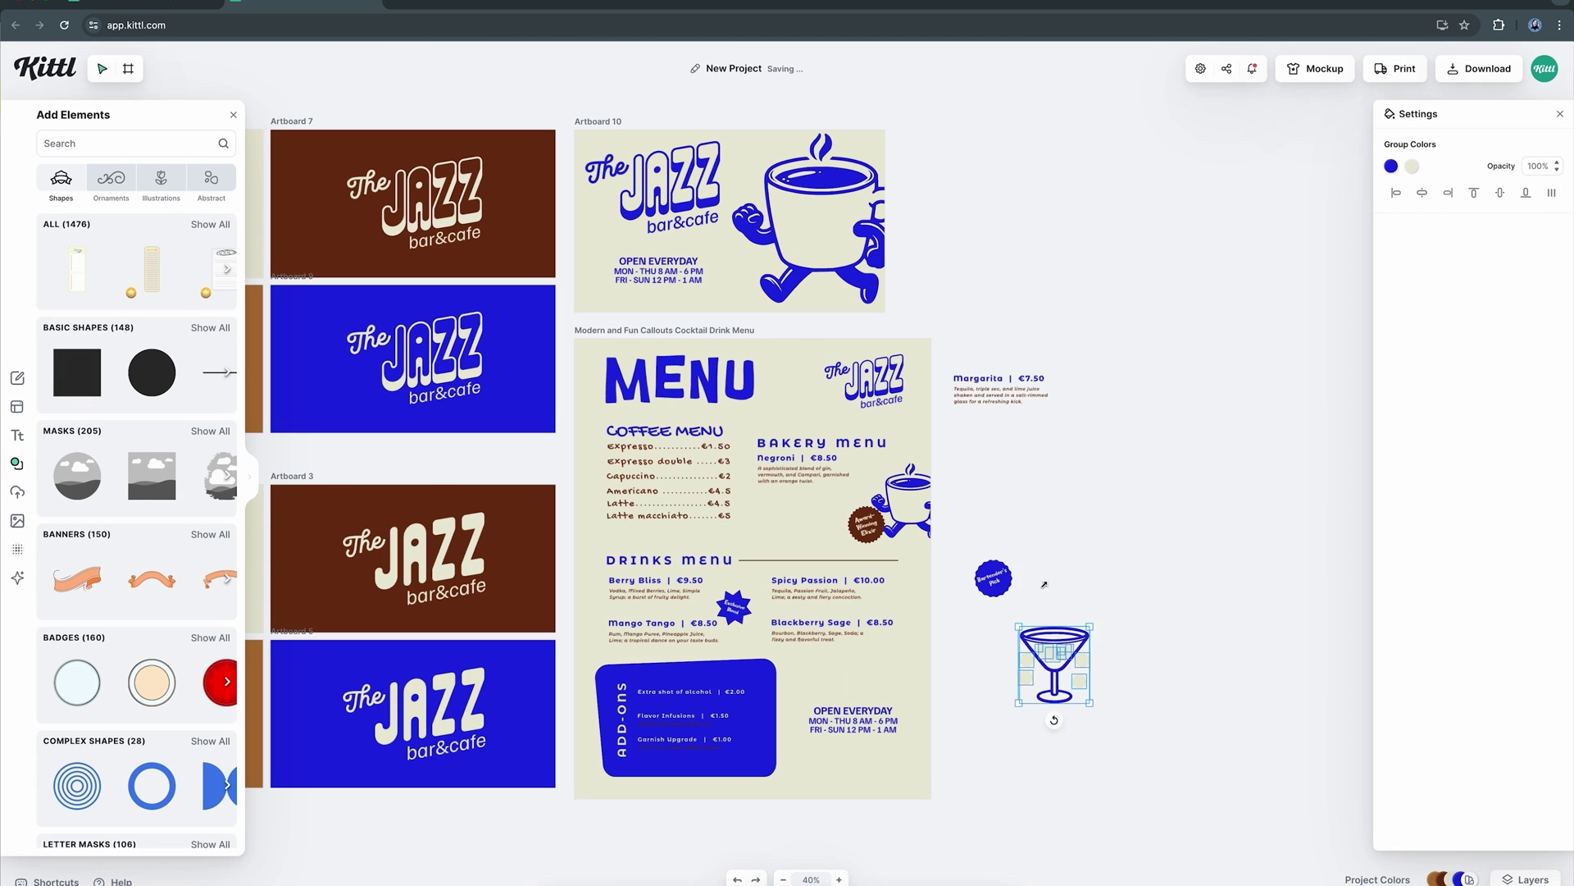
left_click_drag(1044, 637, 1015, 685)
scroll(600, 607, "up", 2)
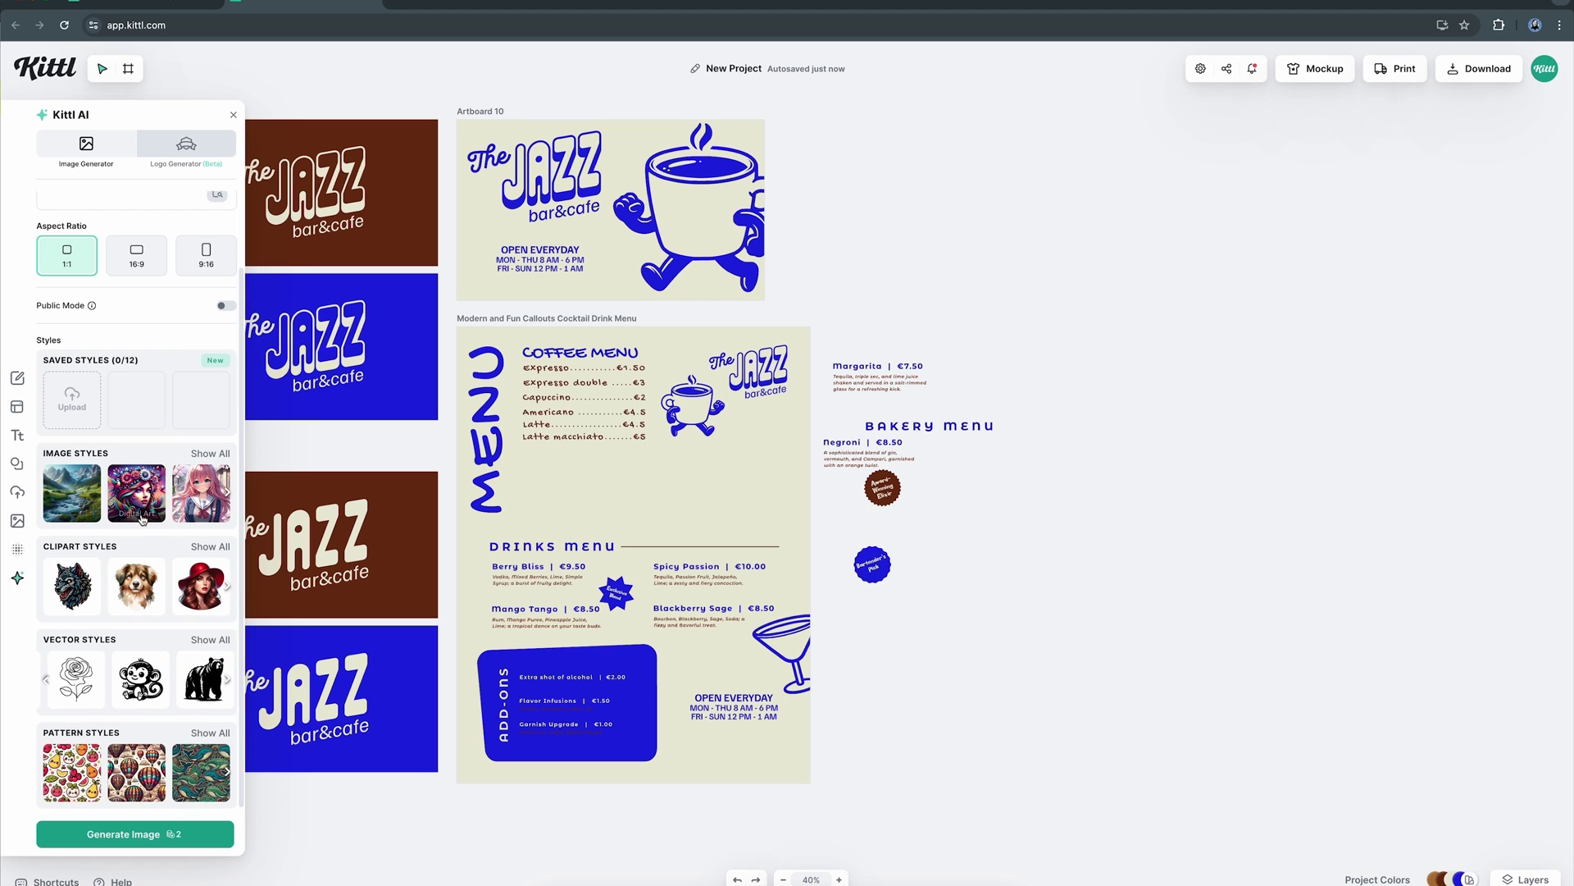
Generate the cartoon-style 'record play' record-player illustration with Kittl AI
left_click(135, 833)
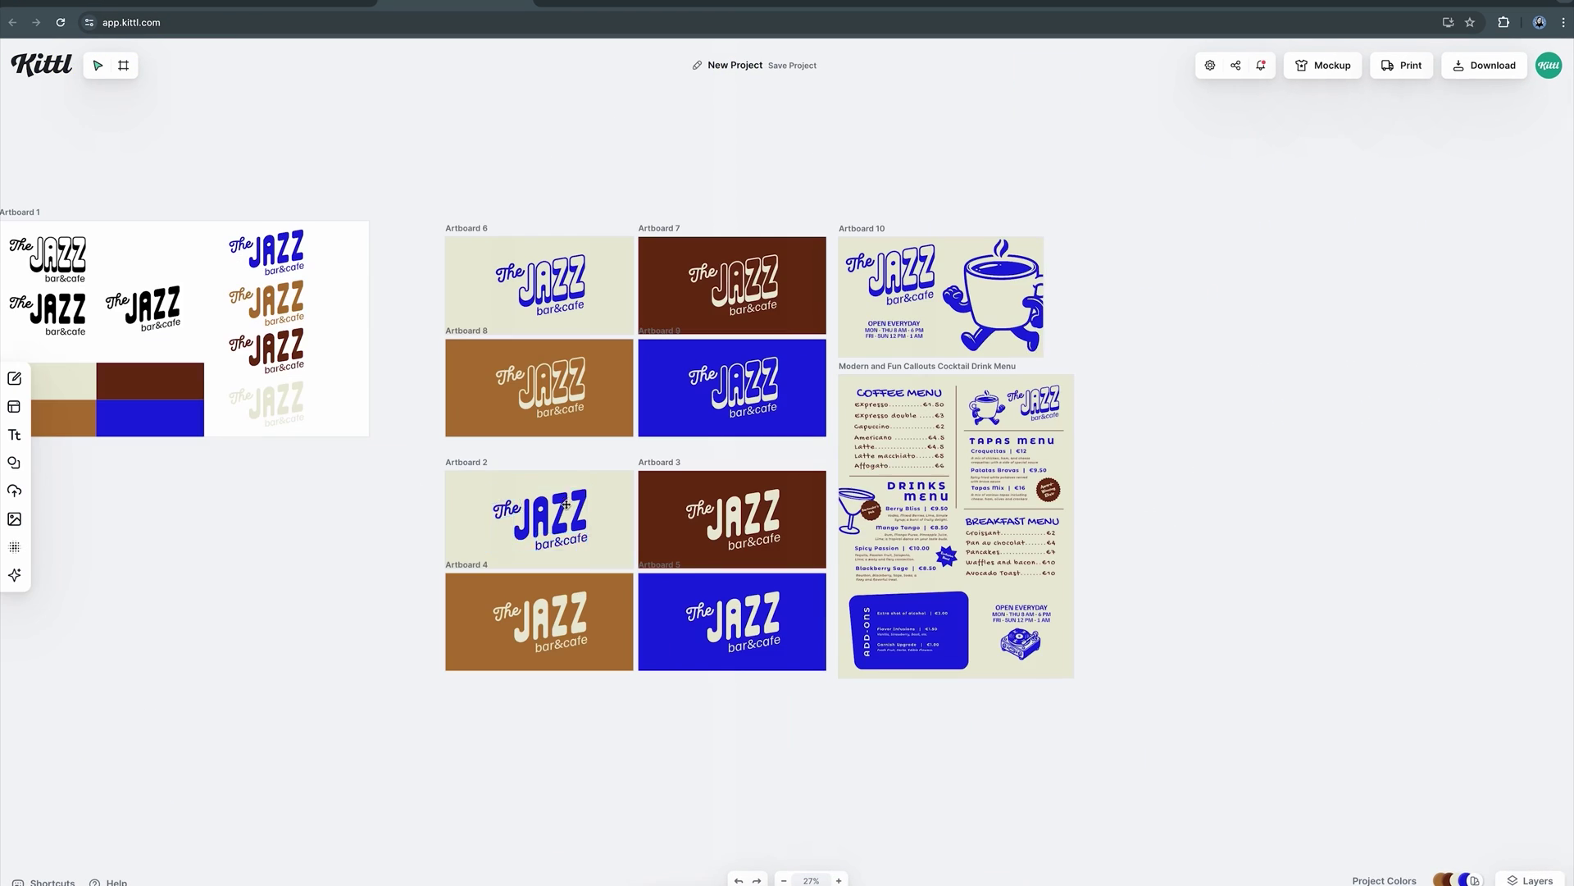
Draw a new pattern artboard below the logo boards and select its repeated logos and cups
scroll(932, 710, "down", 3)
left_click(123, 65)
left_click_drag(364, 550, 744, 764)
left_click(100, 66)
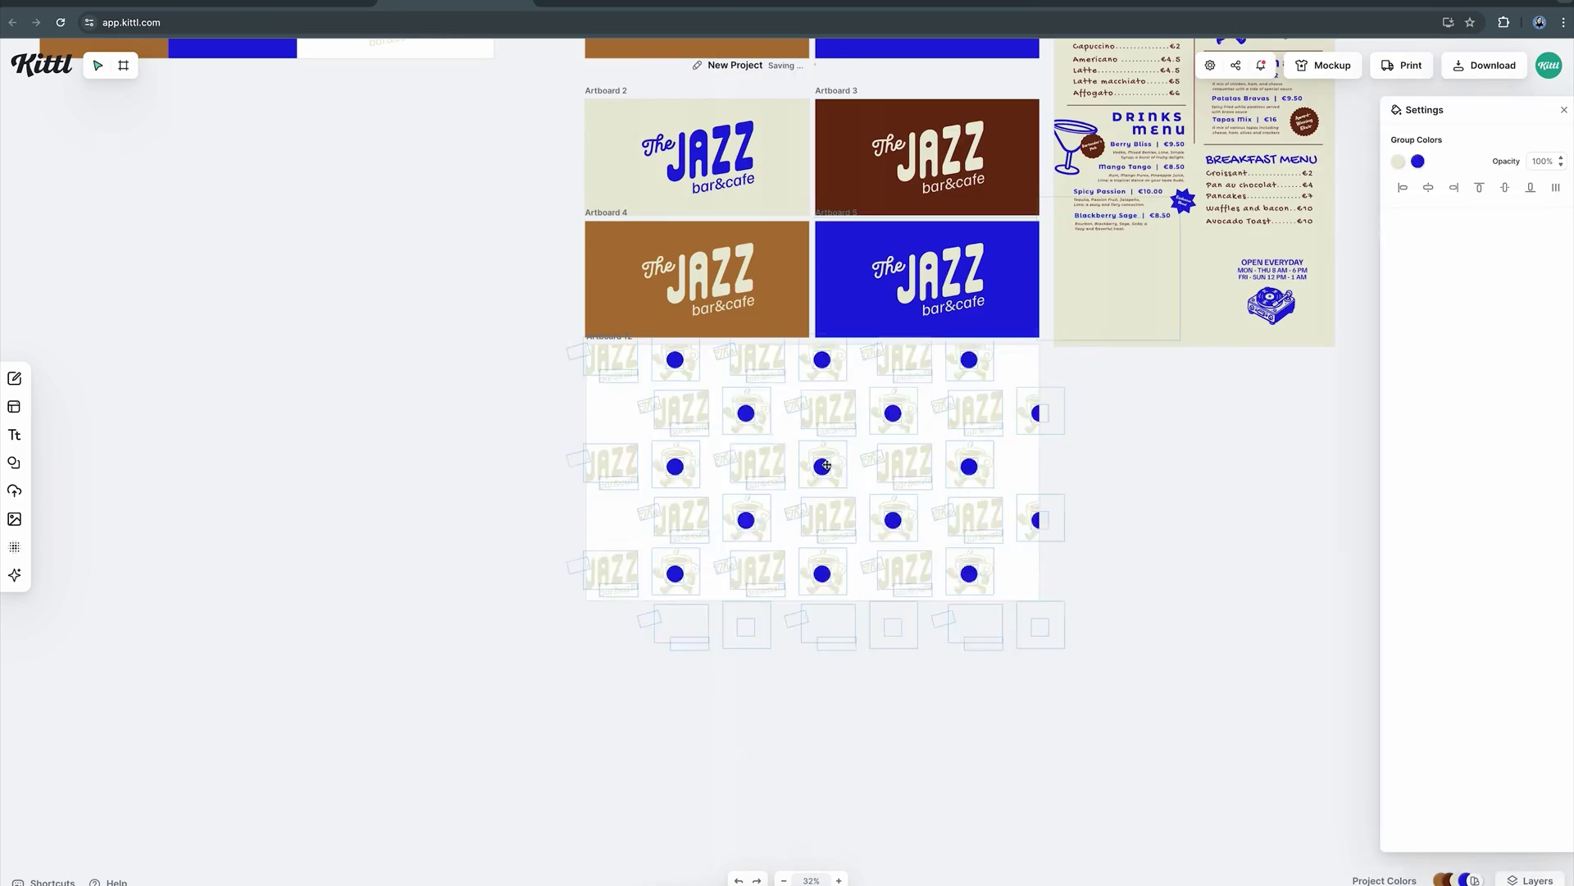
left_click_drag(537, 354, 820, 768)
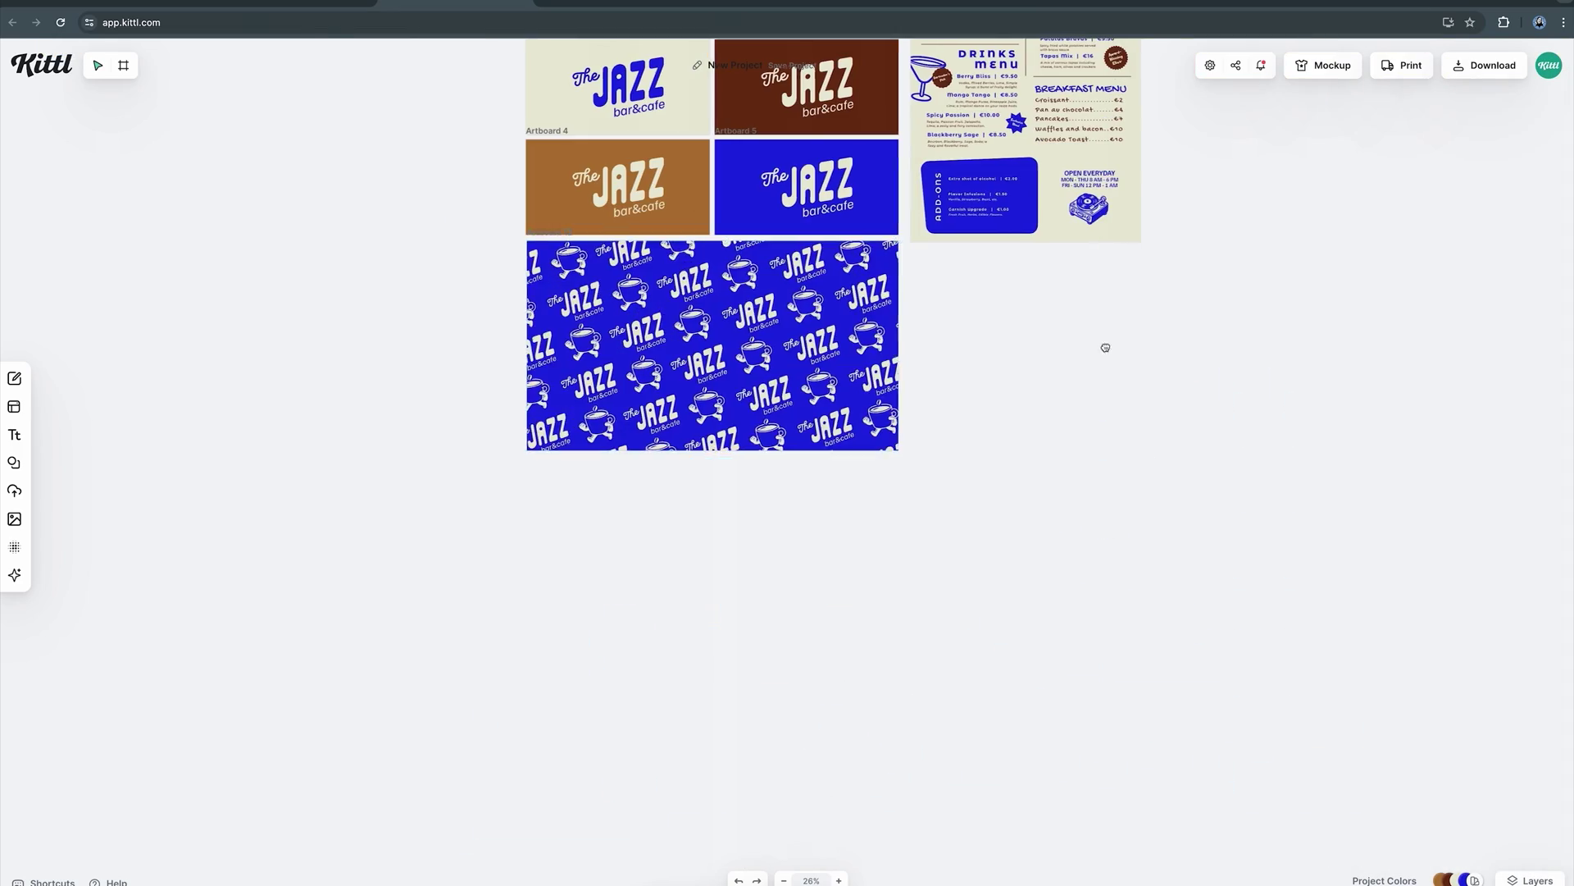
scroll(1104, 344, "up", 4)
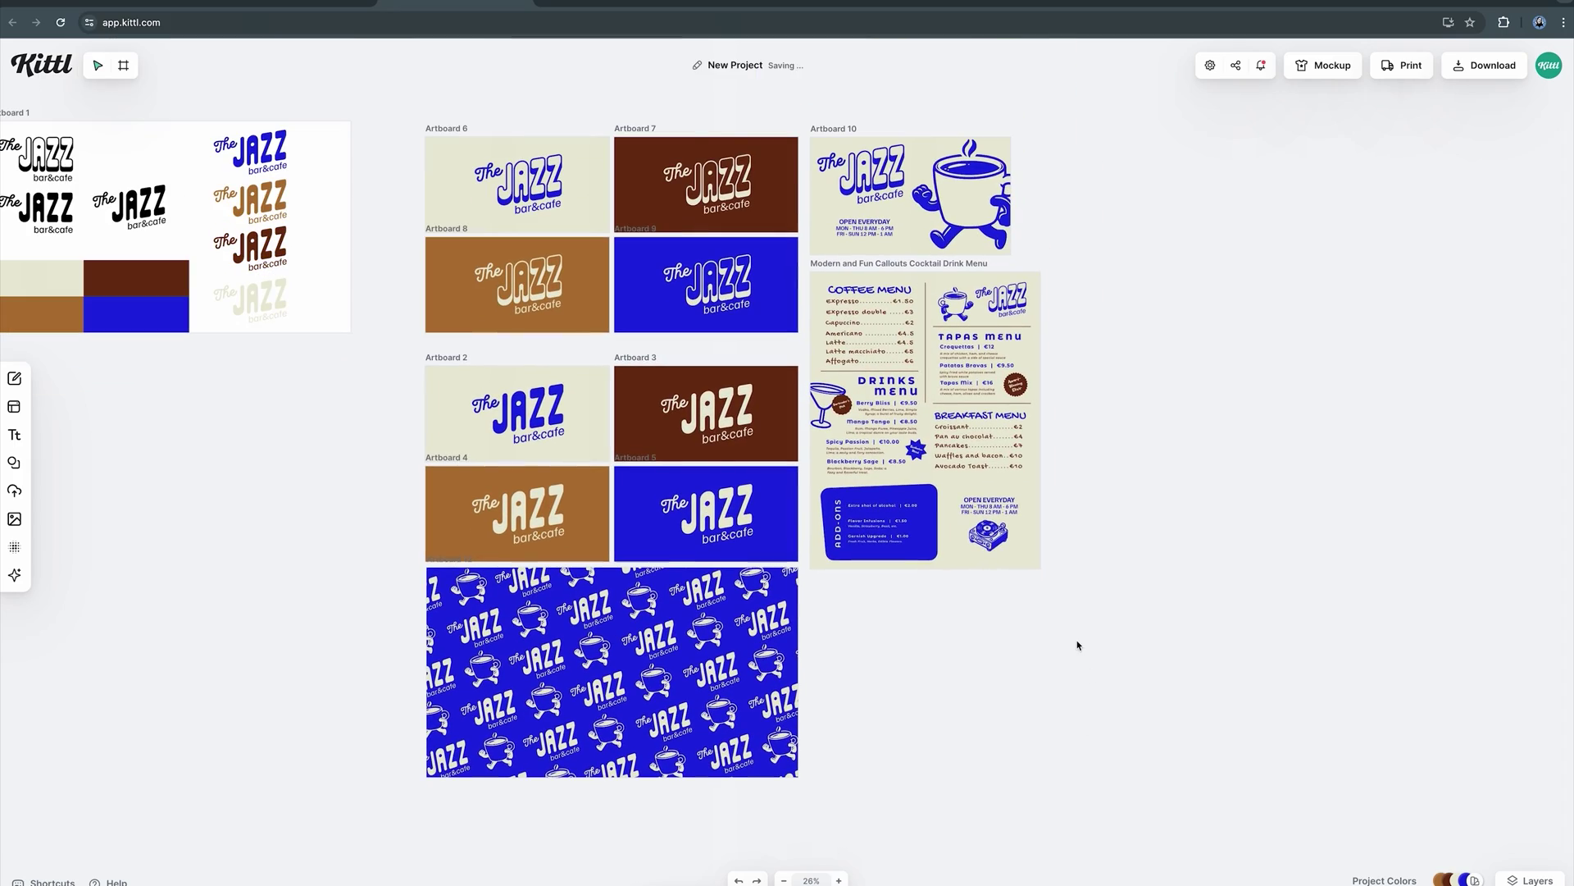
scroll(1077, 645, "up", 2)
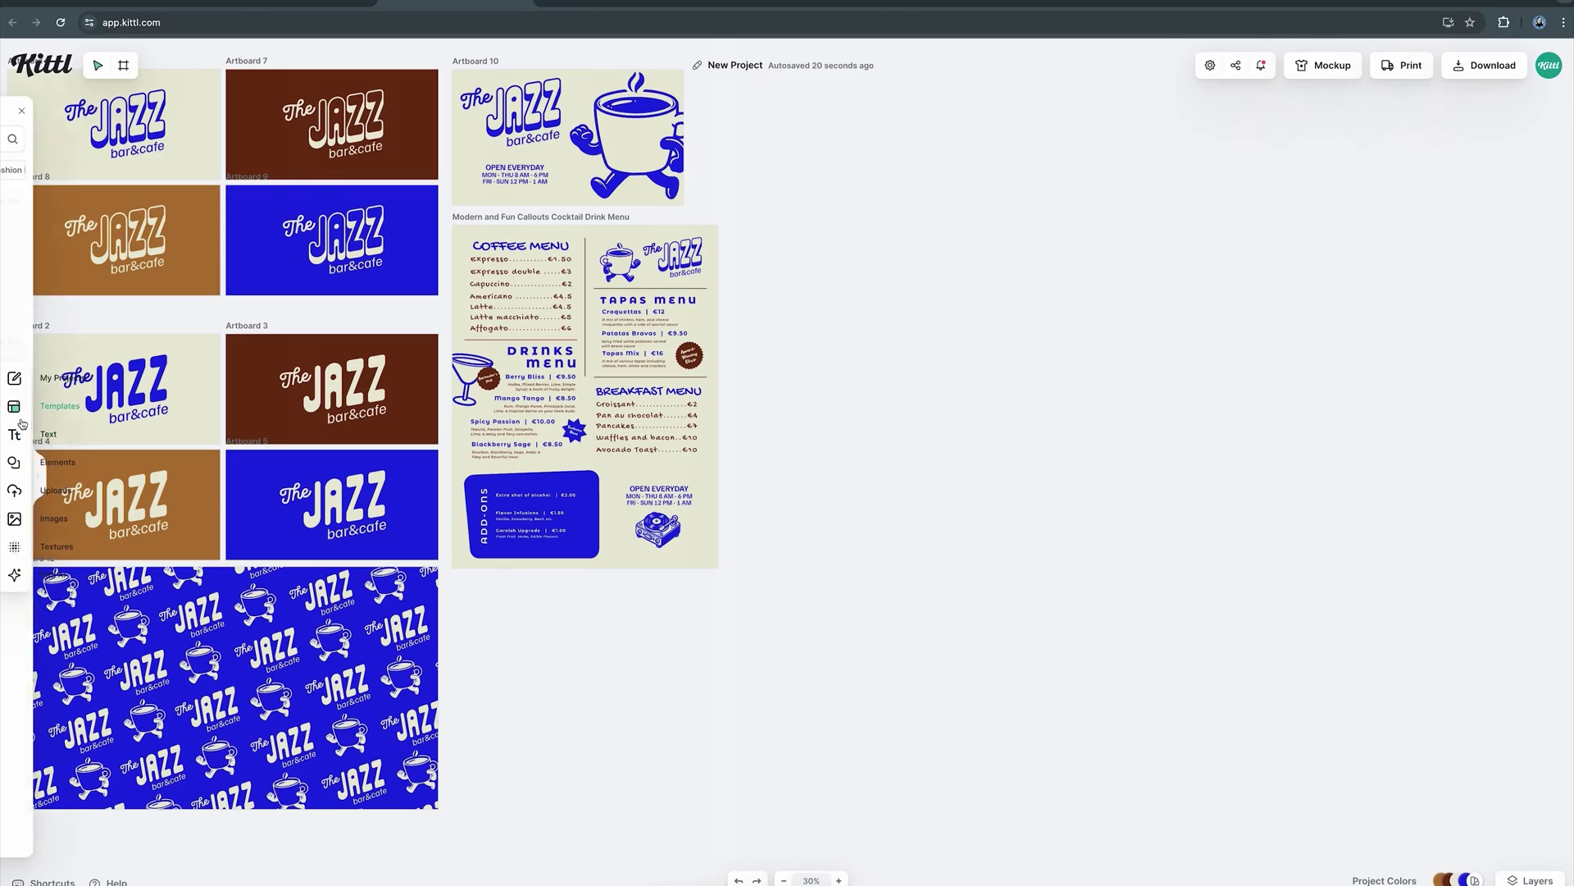
Search templates for 'social media' and add the New Drop Instagram ads set to the current project
left_click(22, 416)
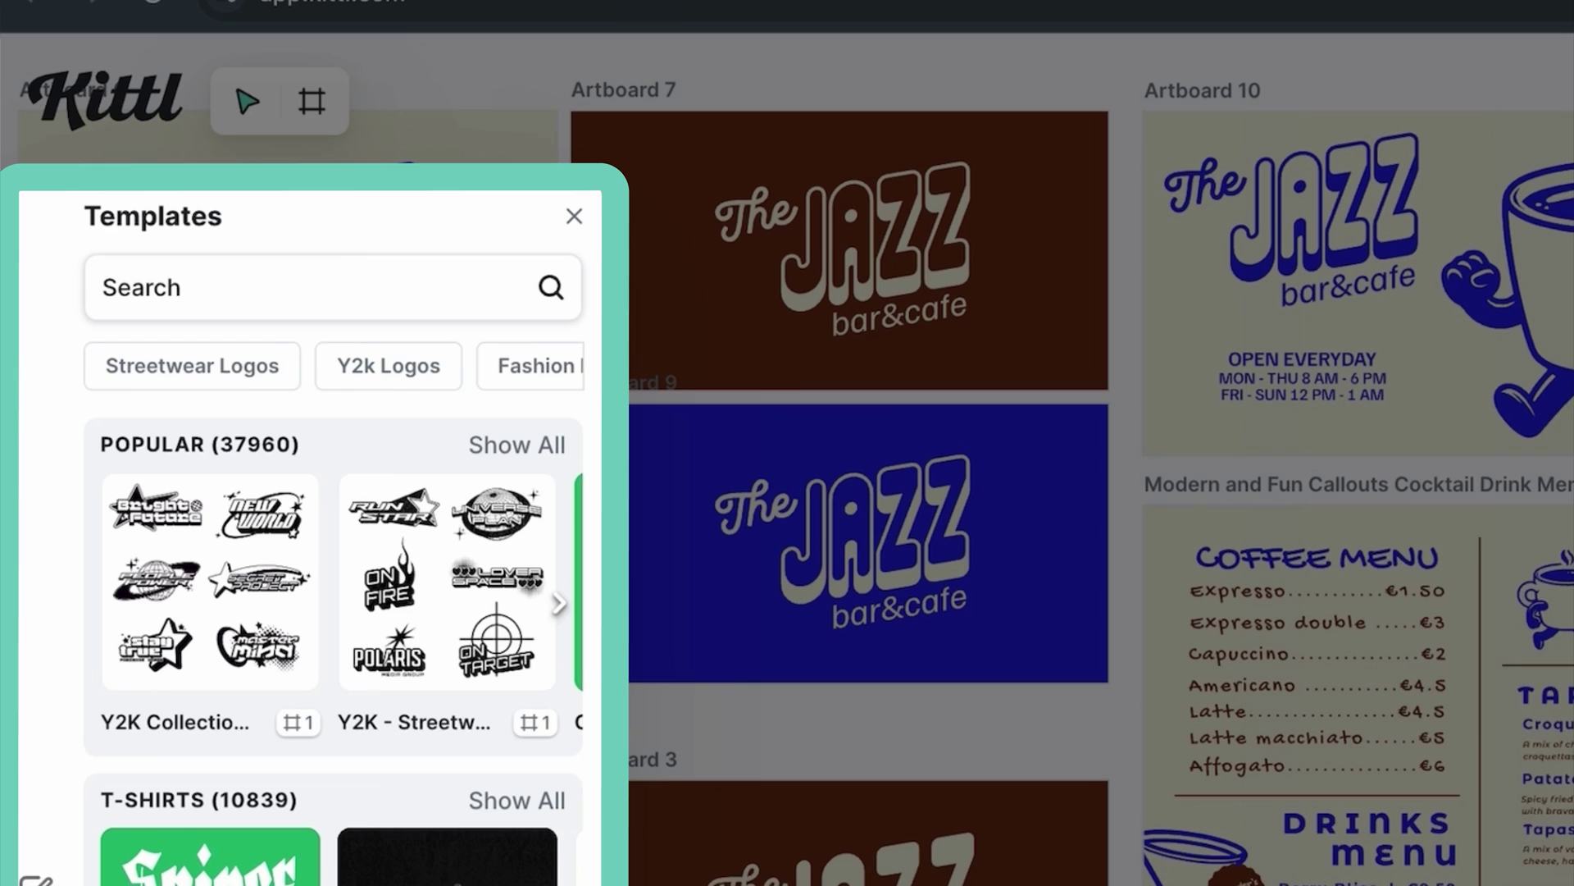
type("social m")
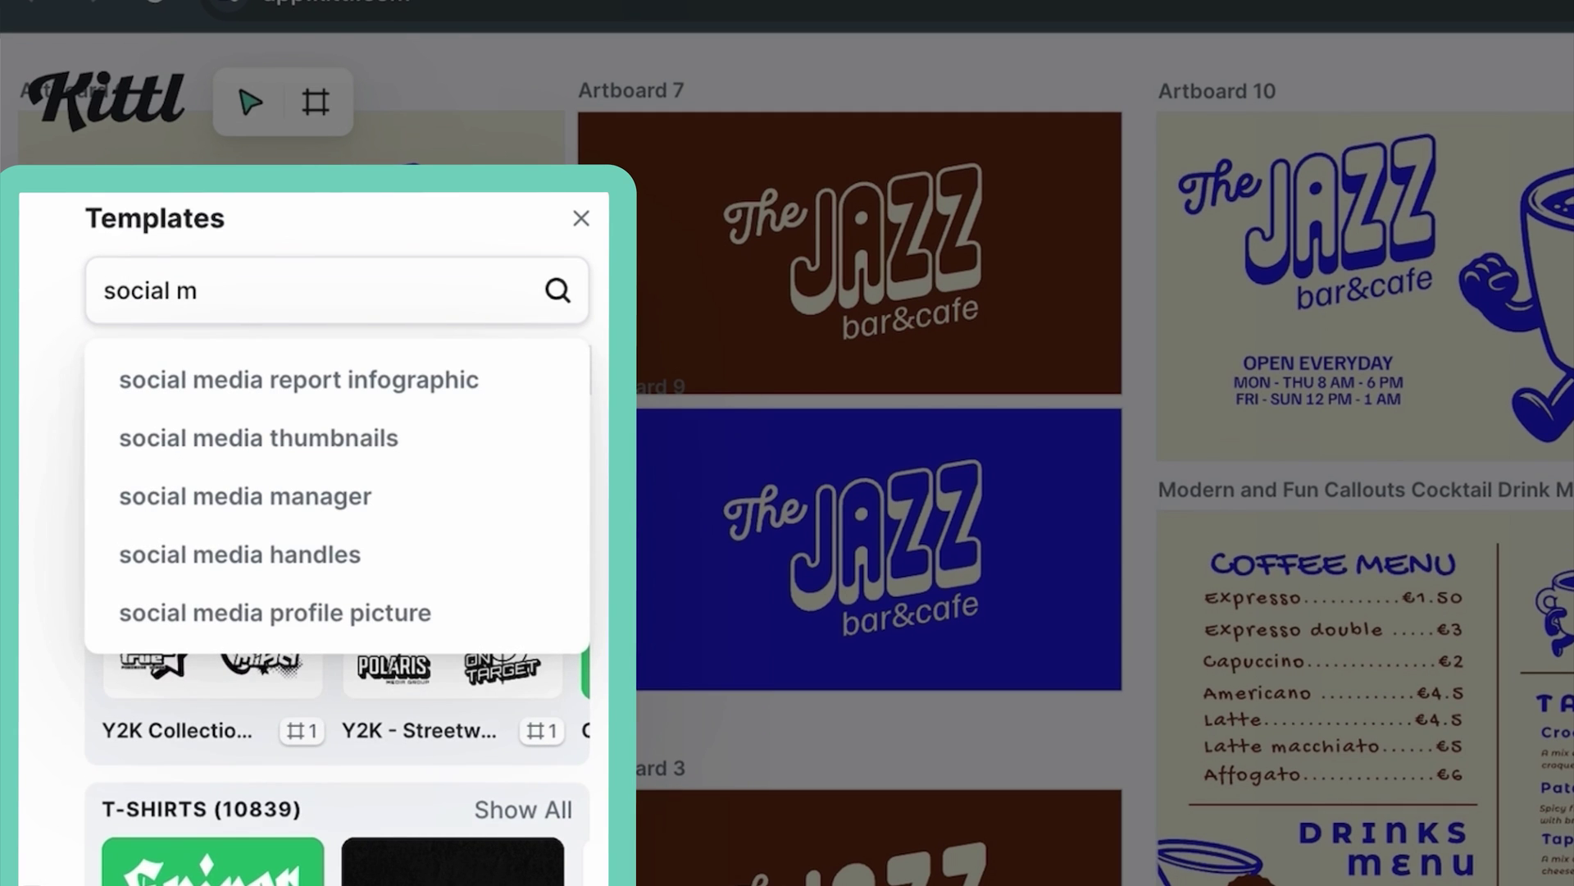
type("edia")
key("Return")
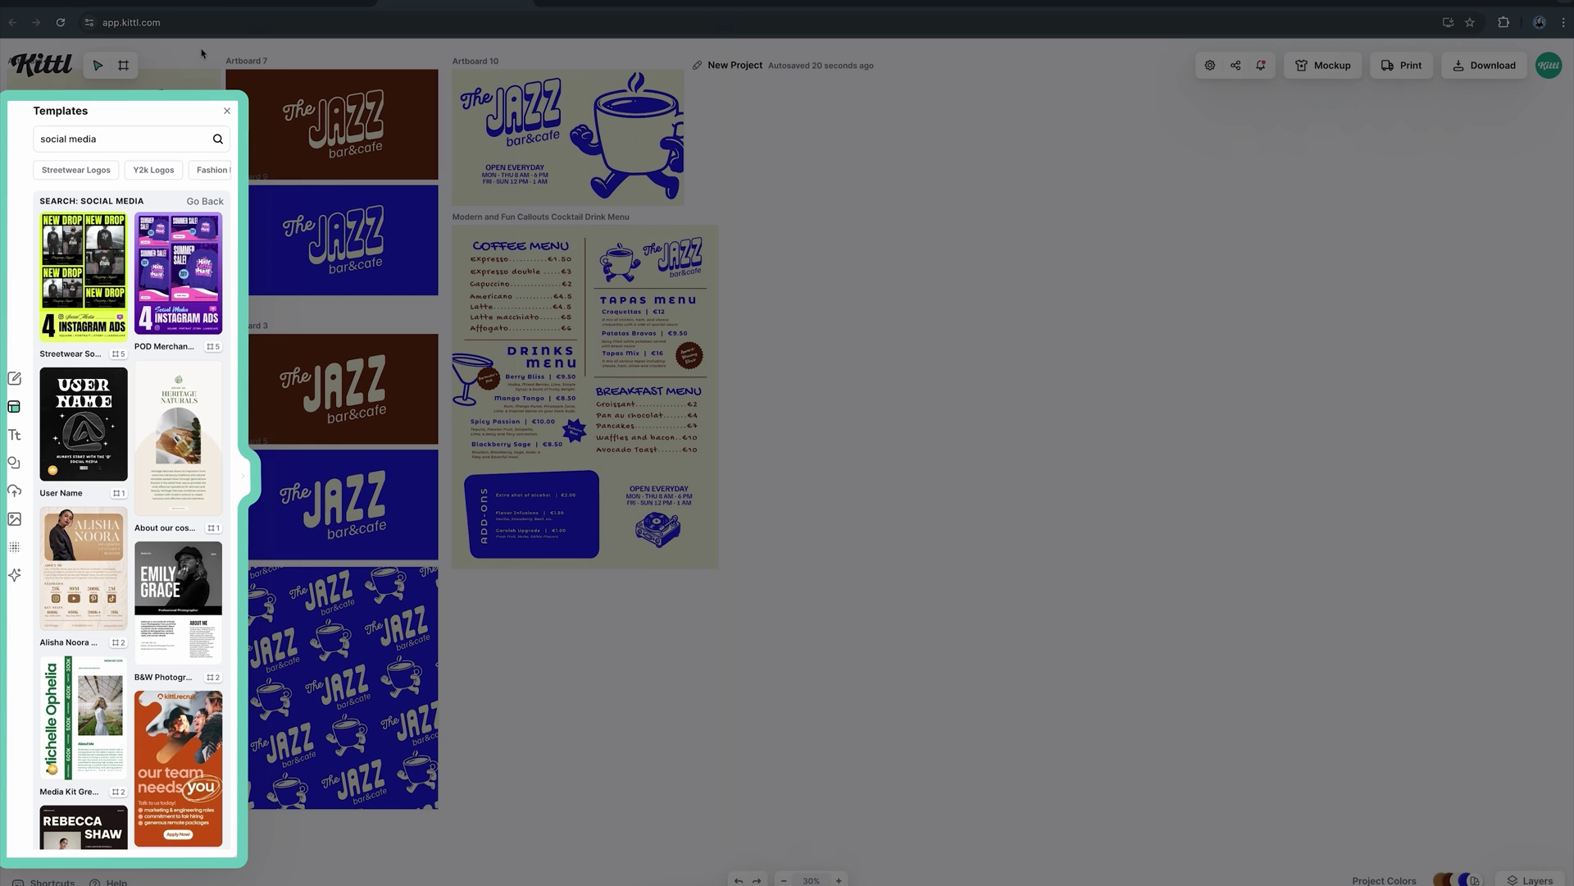
left_click(83, 275)
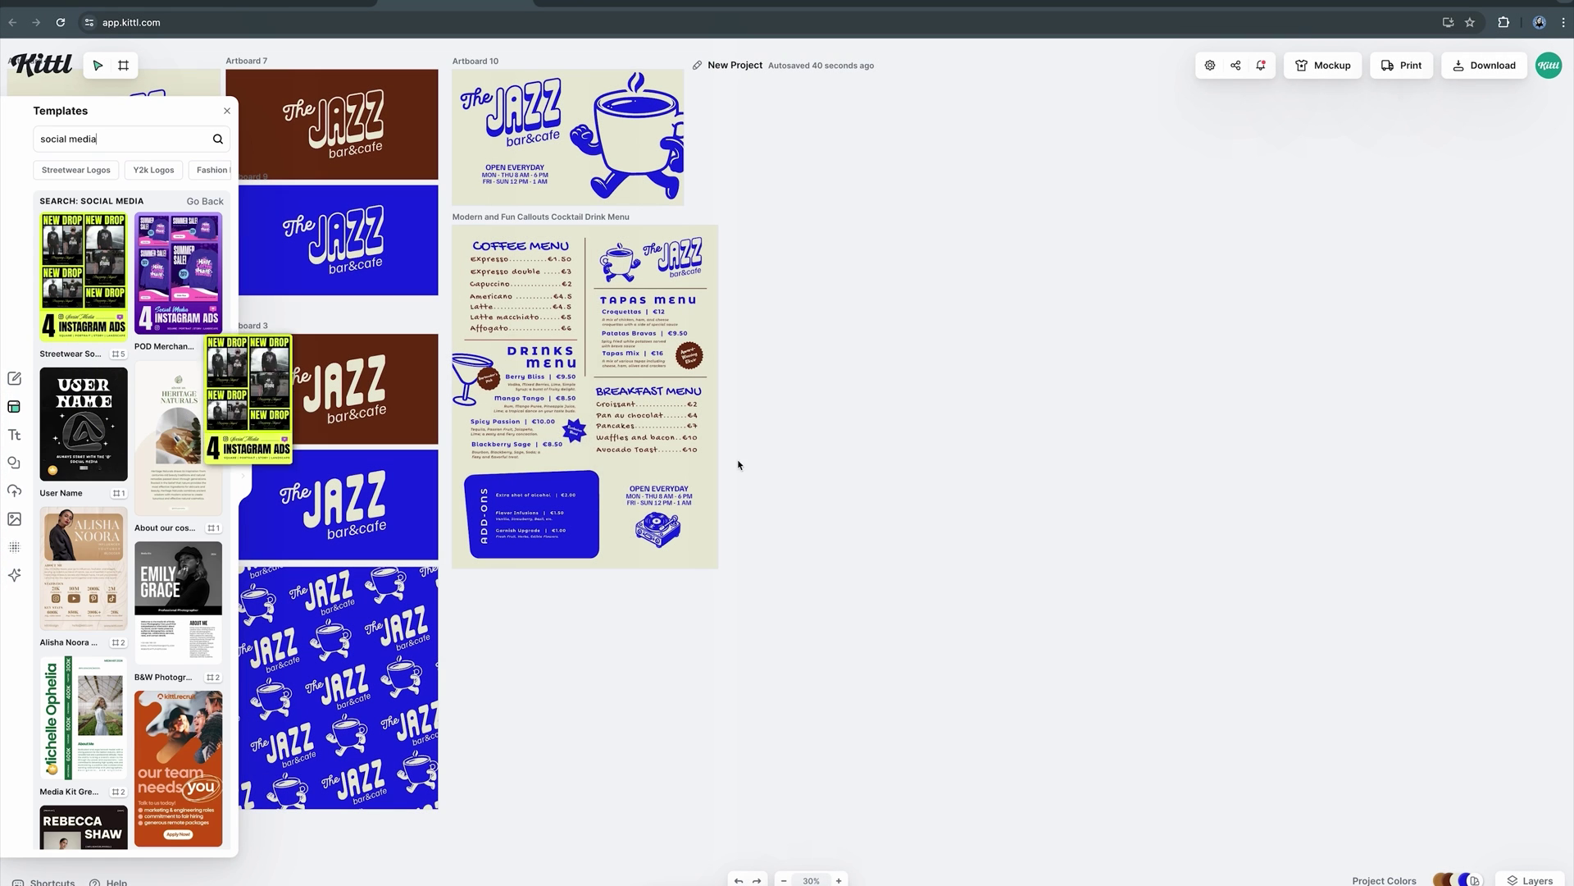
left_click_drag(966, 452, 960, 448)
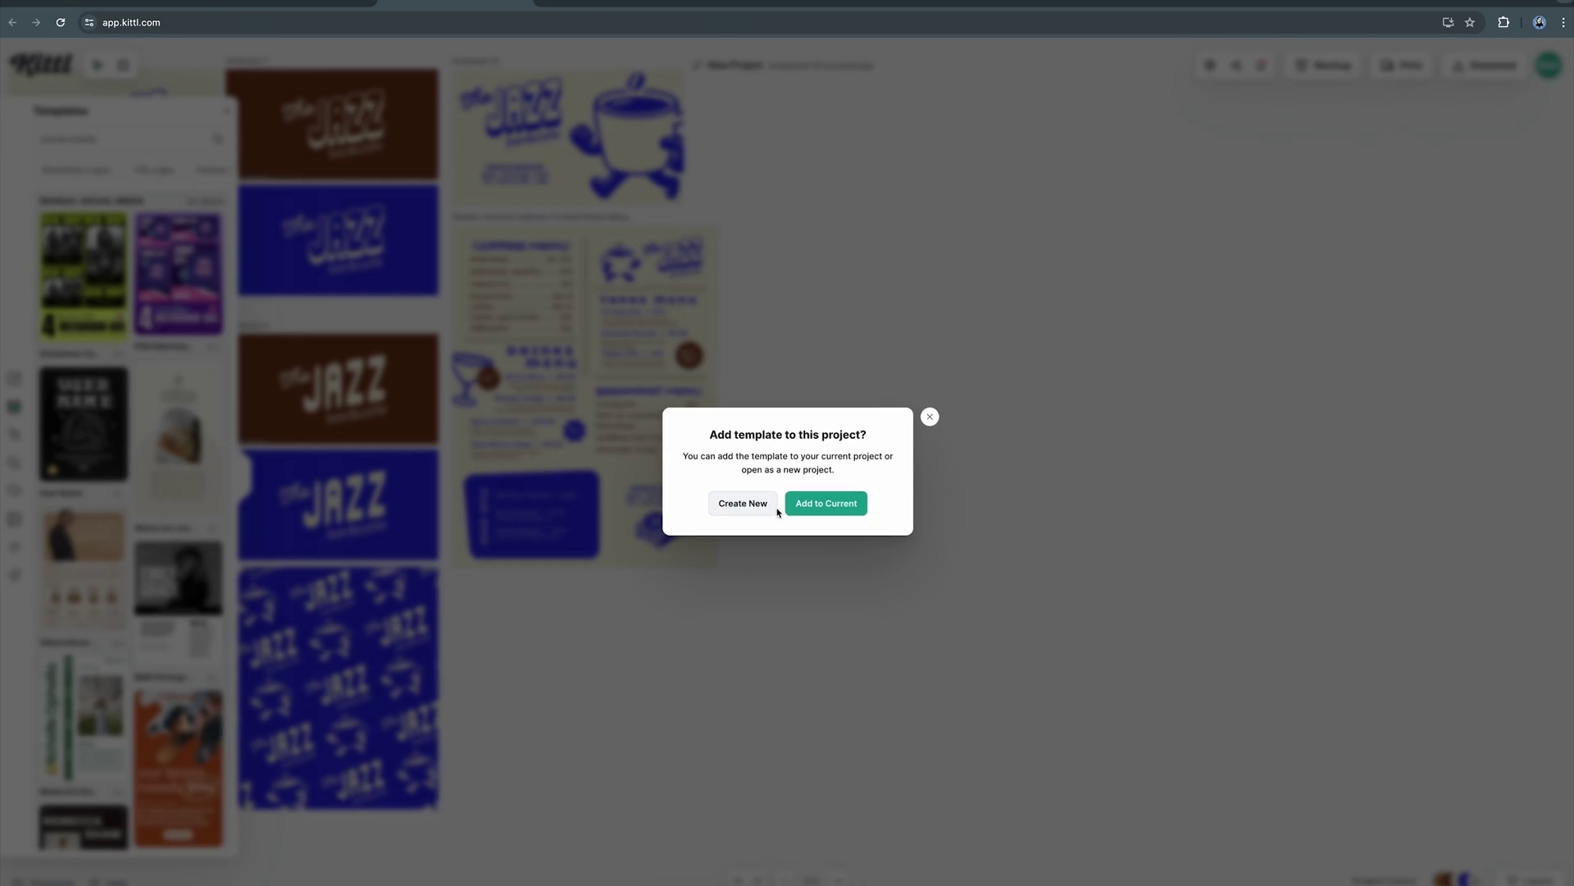
left_click(788, 514)
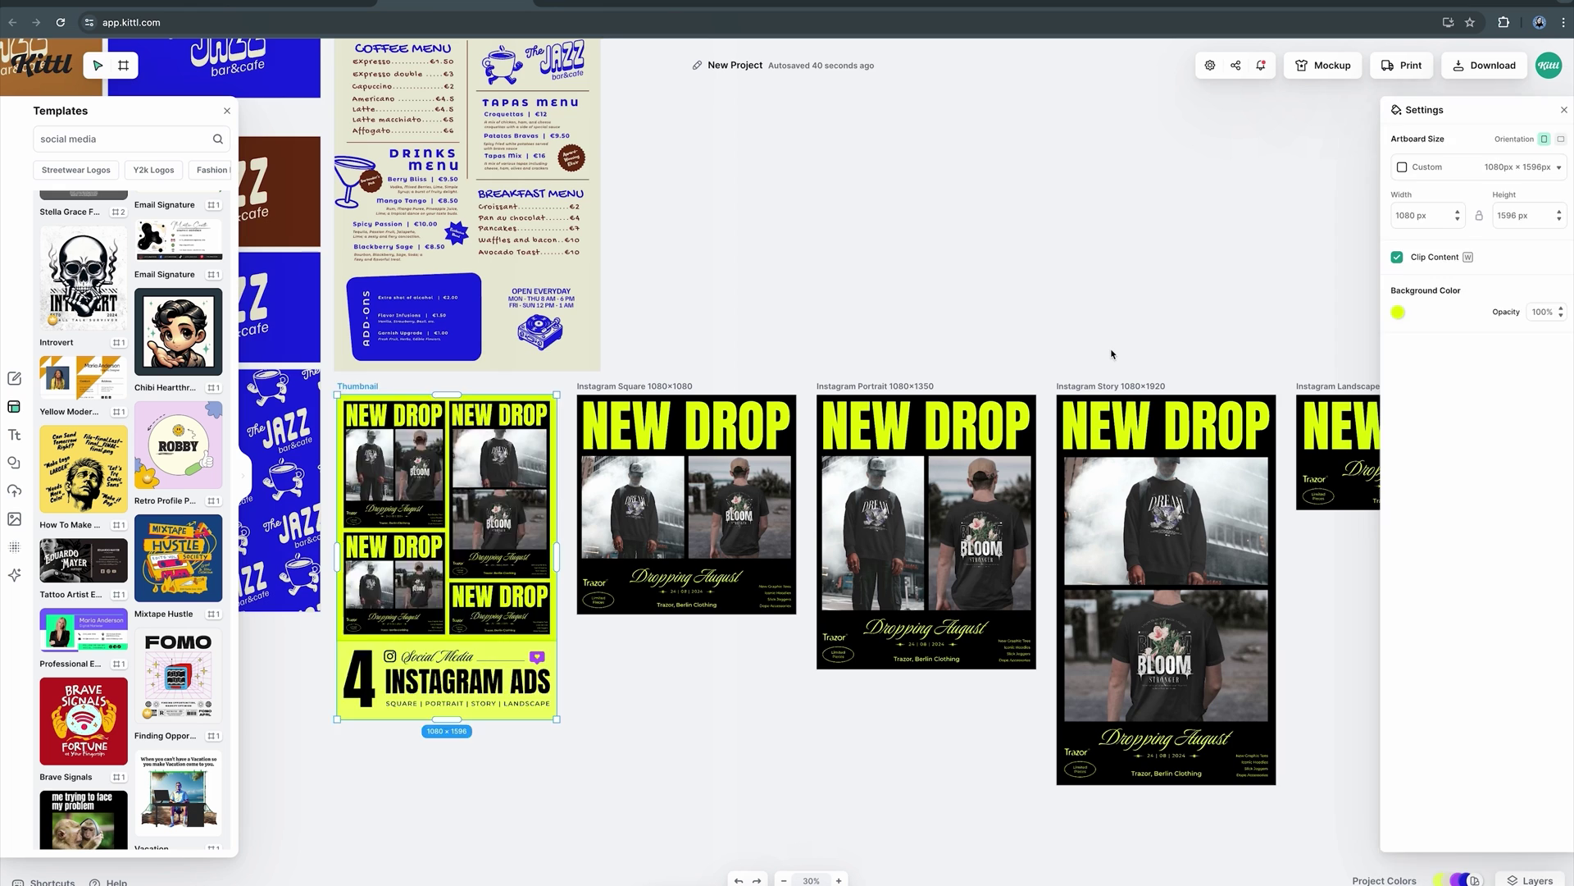
Delete the Thumbnail artboard and remove both photos from the square post, leaving empty placeholders
key("Delete")
scroll(1107, 353, "right", 3)
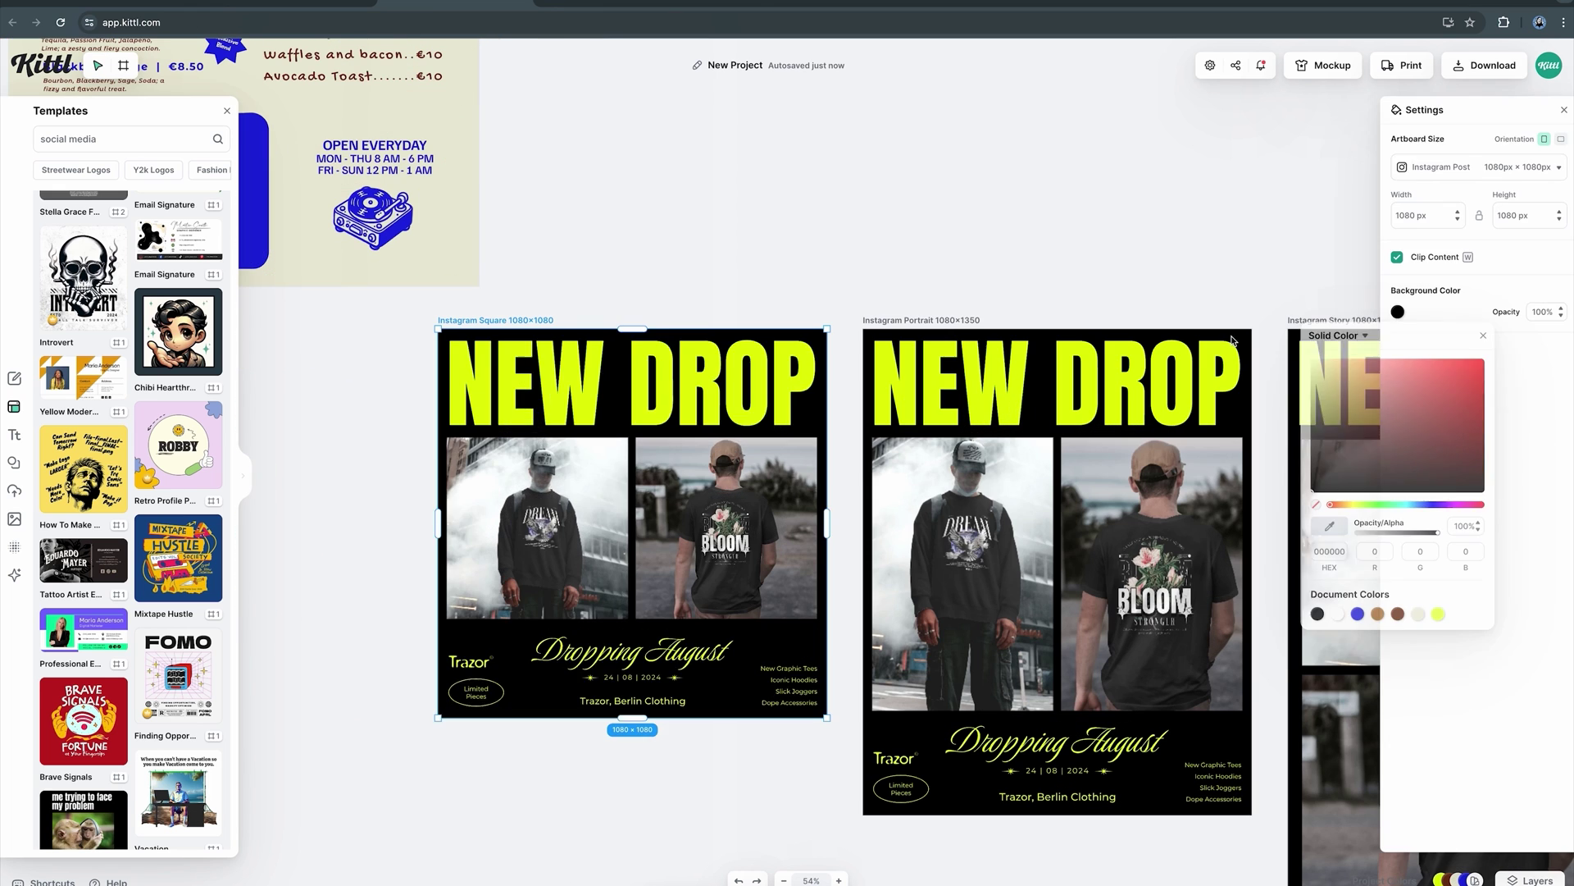
scroll(727, 463, "left", 2)
left_click(652, 481)
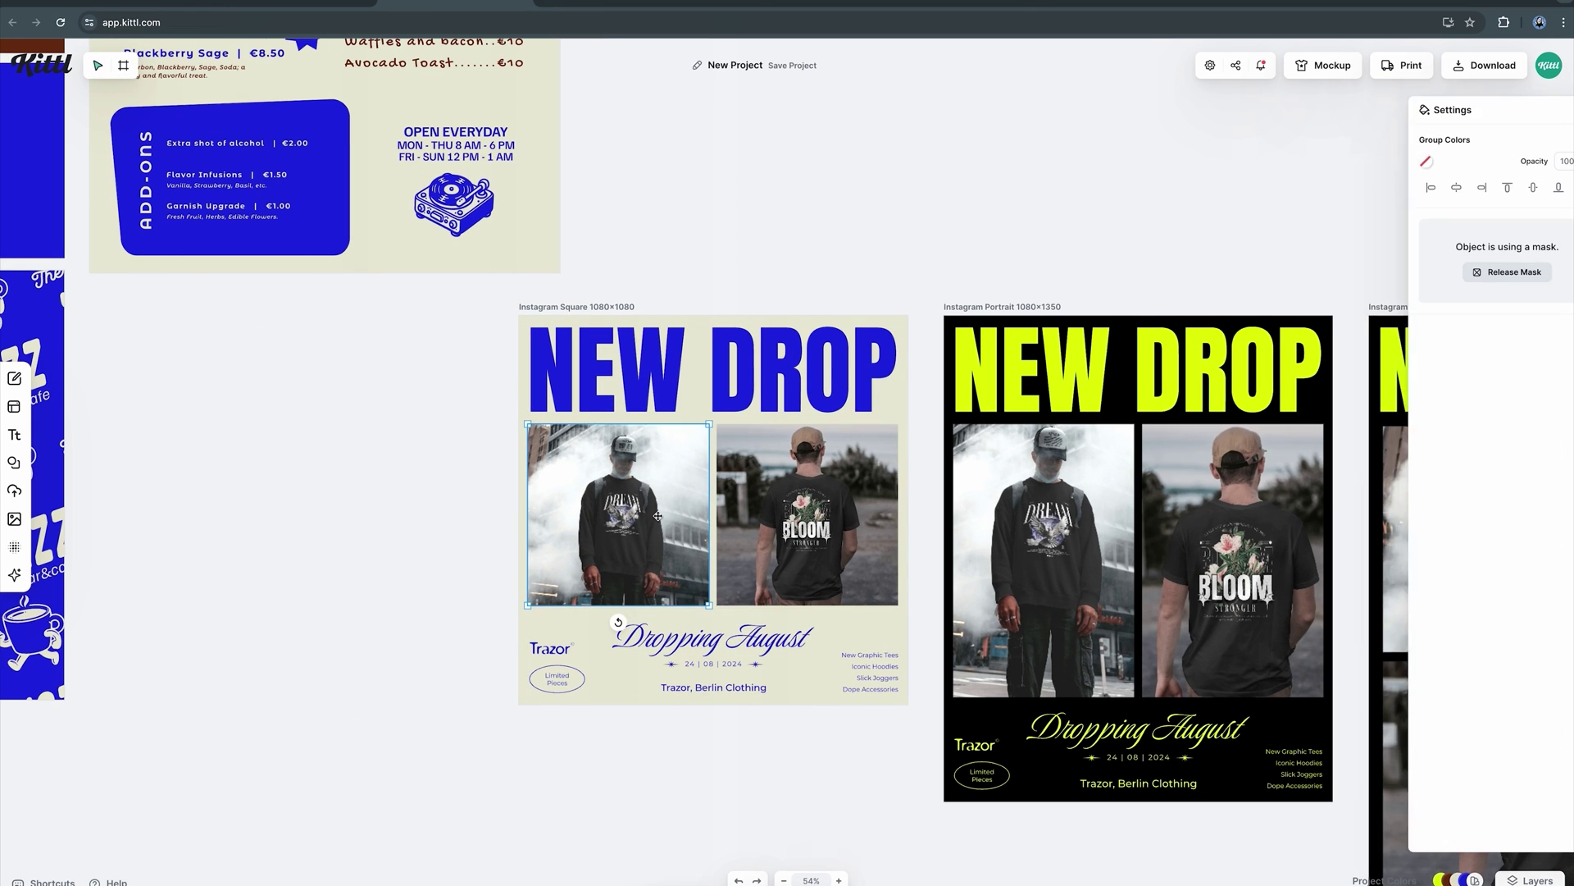
double_click(658, 516)
left_click(814, 508)
key("Delete")
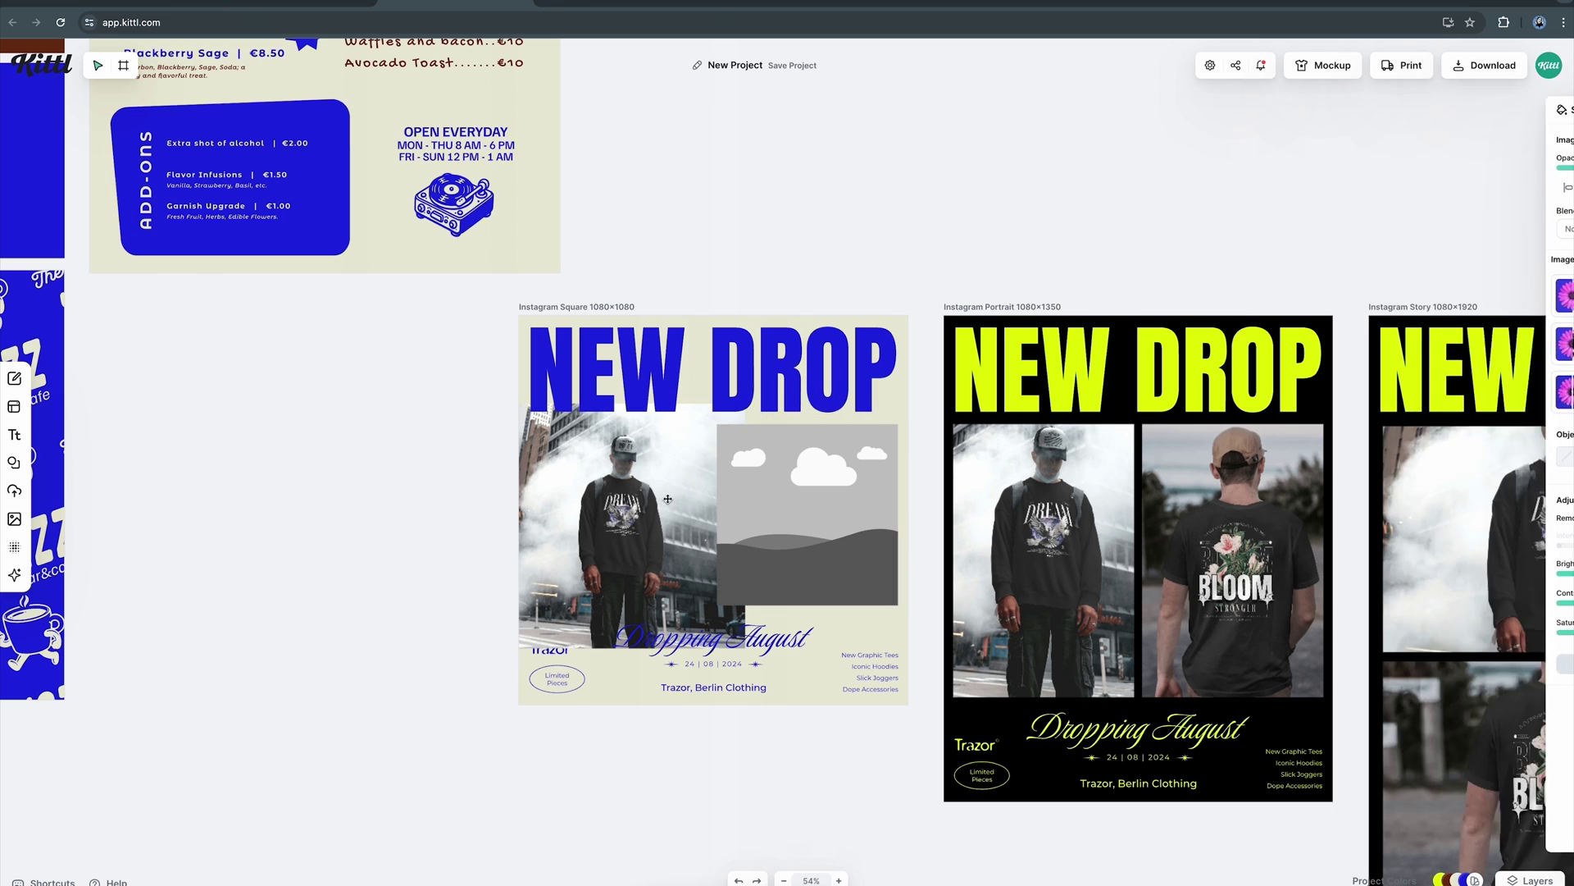
left_click(668, 501)
key("Delete")
left_click(211, 446)
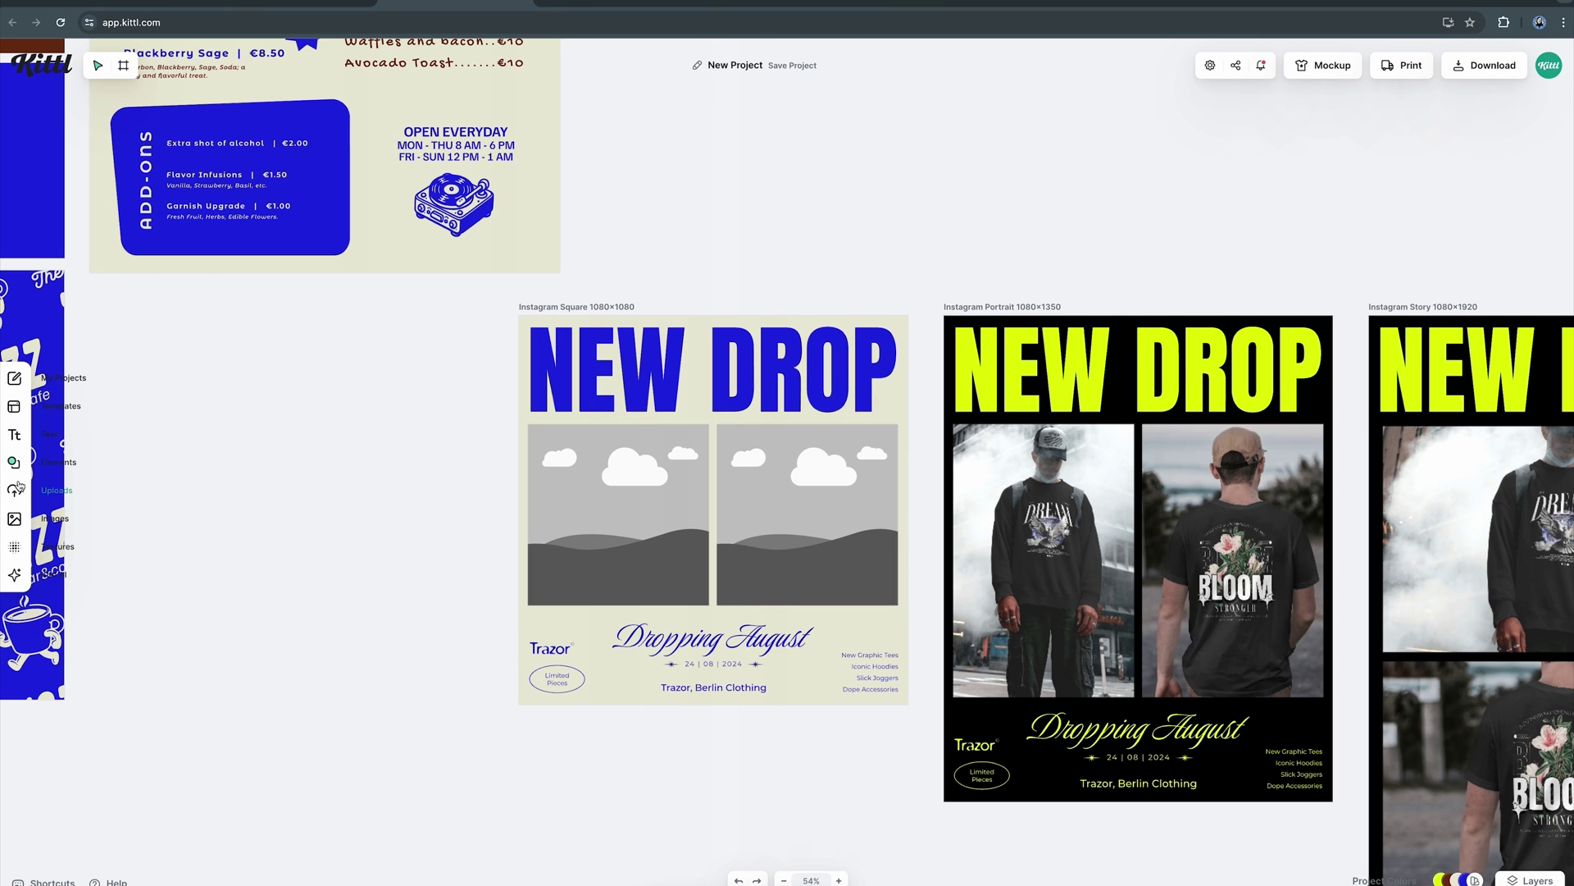
Search stock photos for 'brunch' and drop a brunch photo into the left placeholder
left_click(14, 519)
type("jazz ba")
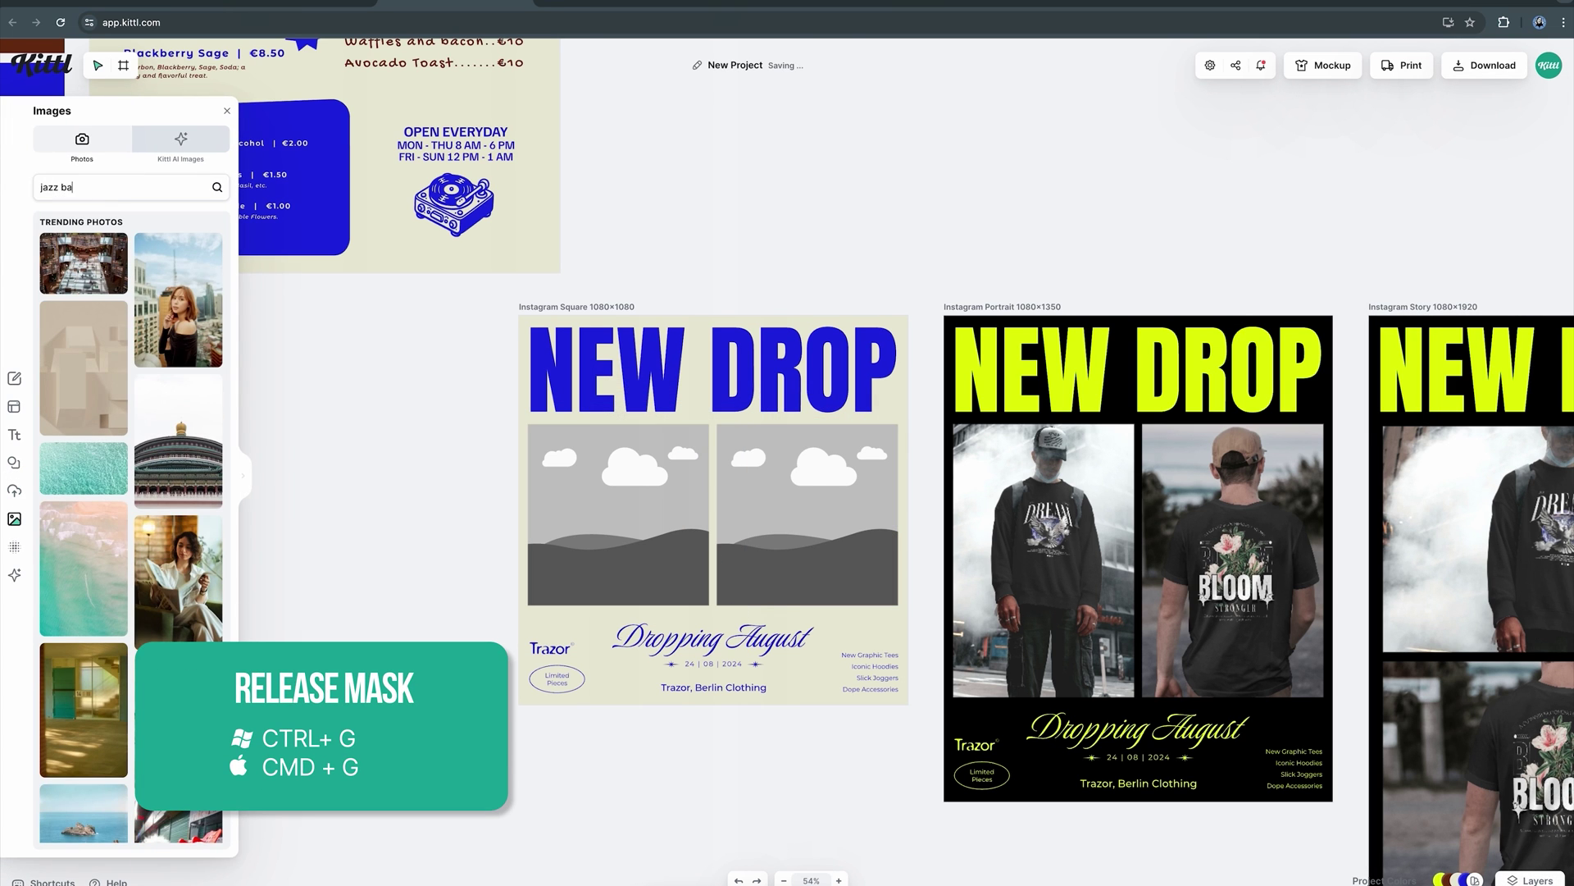
type("r")
key("Return")
key("ctrl+a")
type("brunch")
key("Return")
left_click_drag(114, 509, 629, 537)
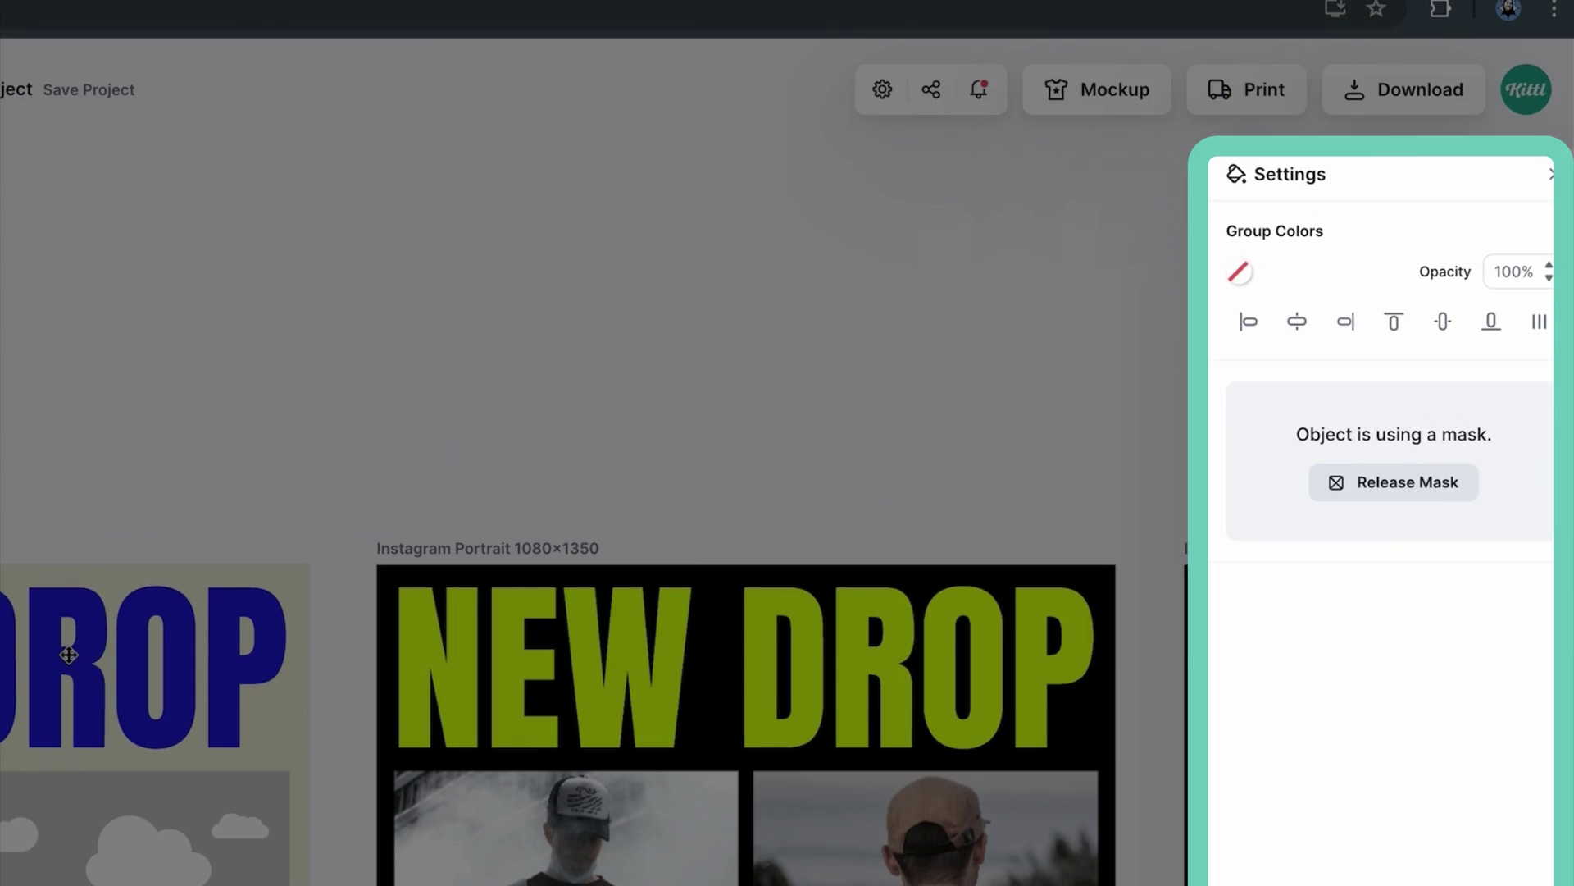
Widen the JAZZ BRUNCH headline onto a single line and start cropping the brunch photo
left_click(799, 392)
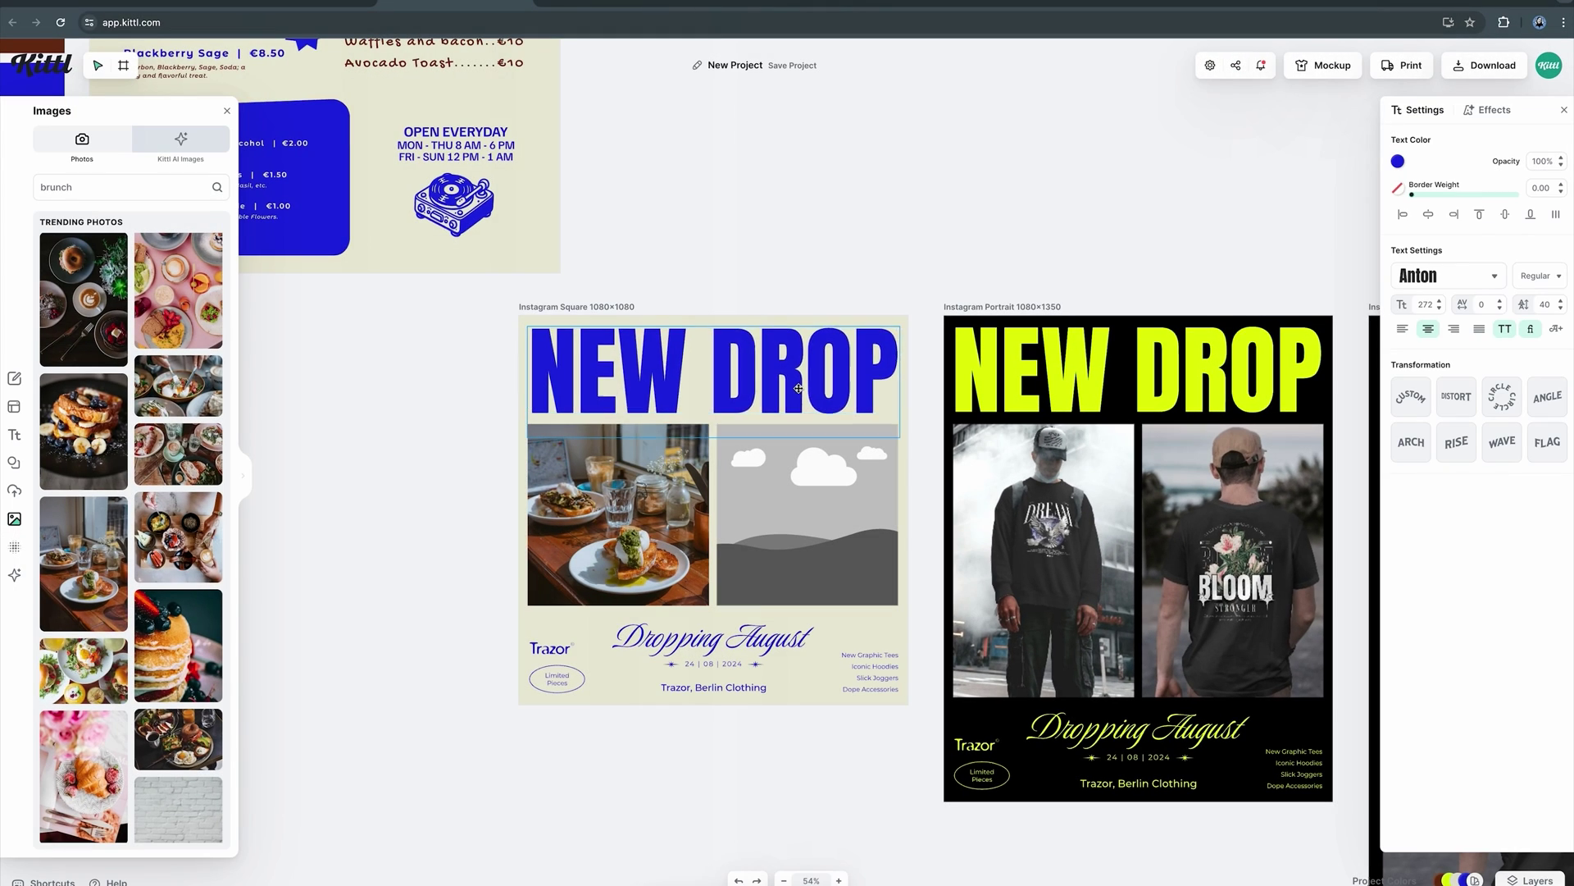
left_click_drag(831, 513, 817, 465)
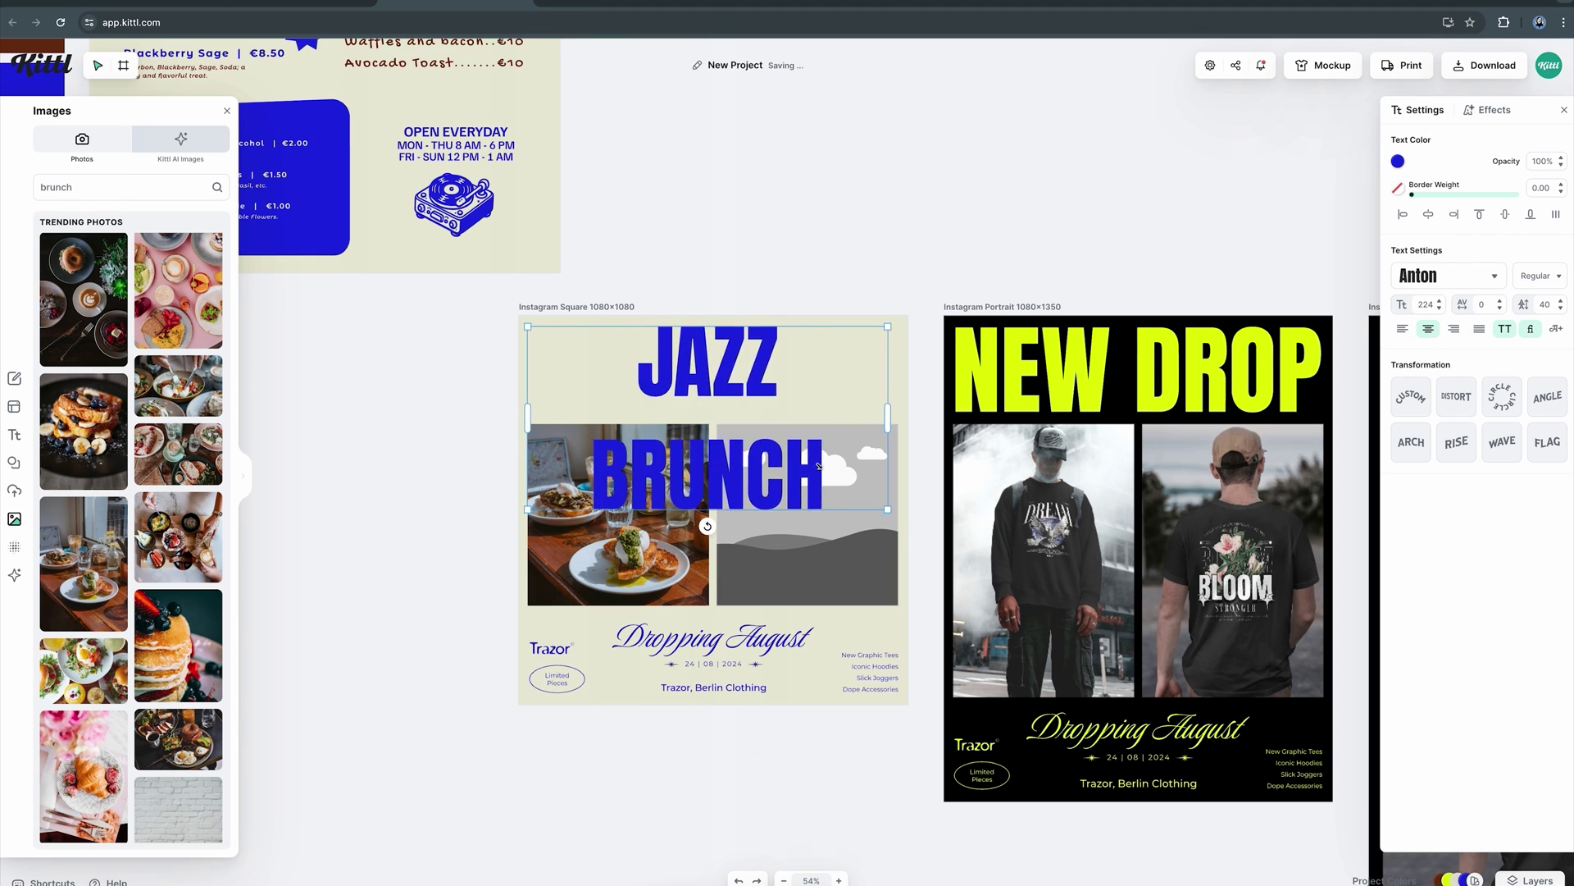
left_click(668, 158)
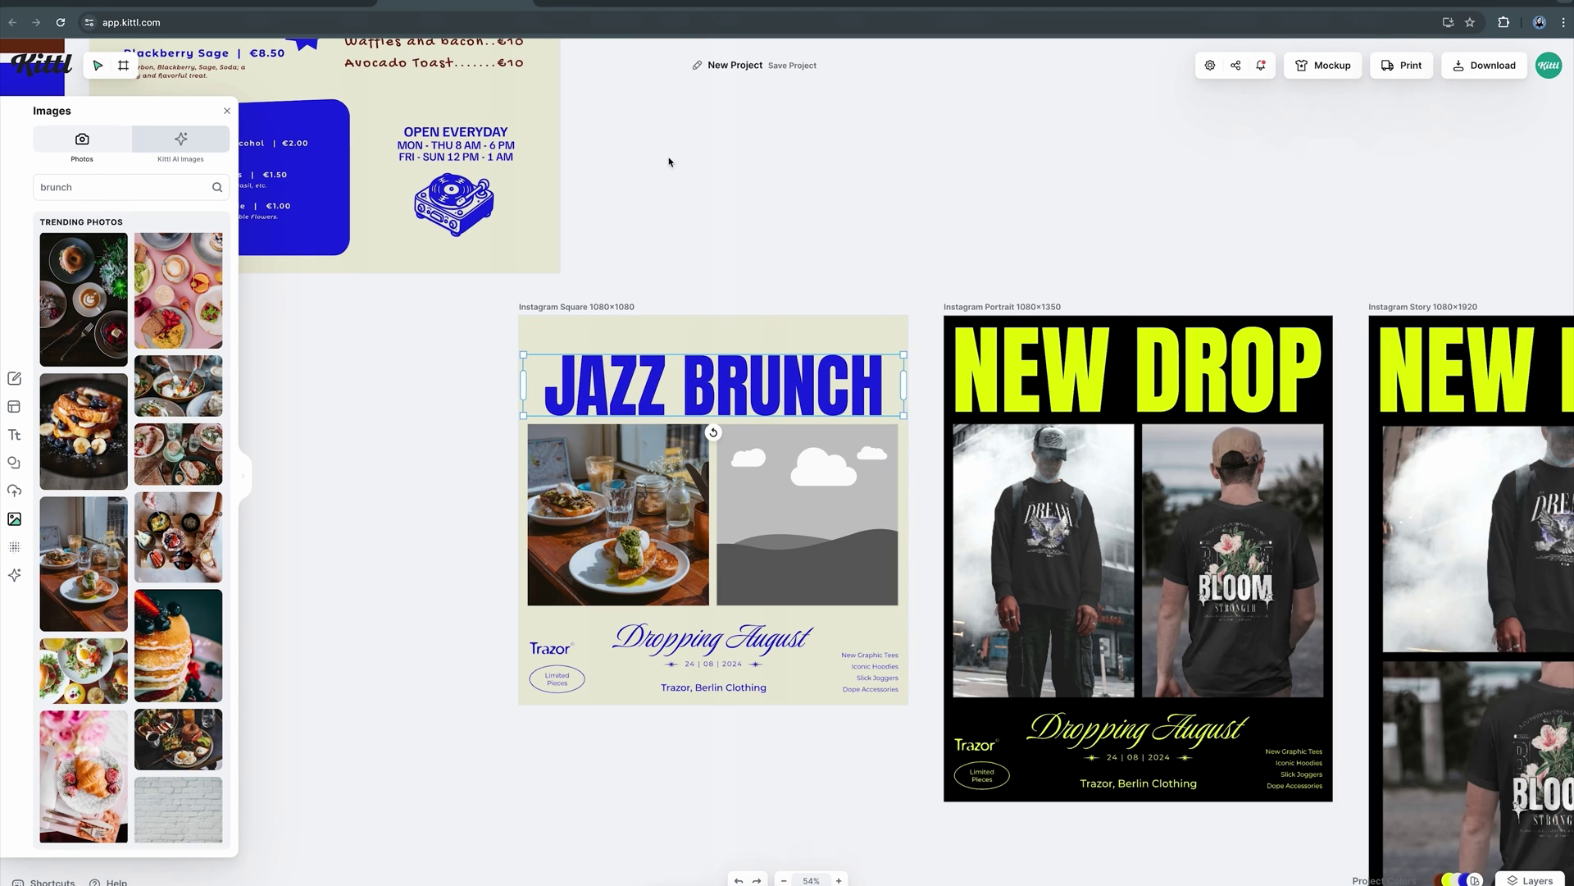
left_click(615, 529)
double_click(614, 529)
double_click(614, 529)
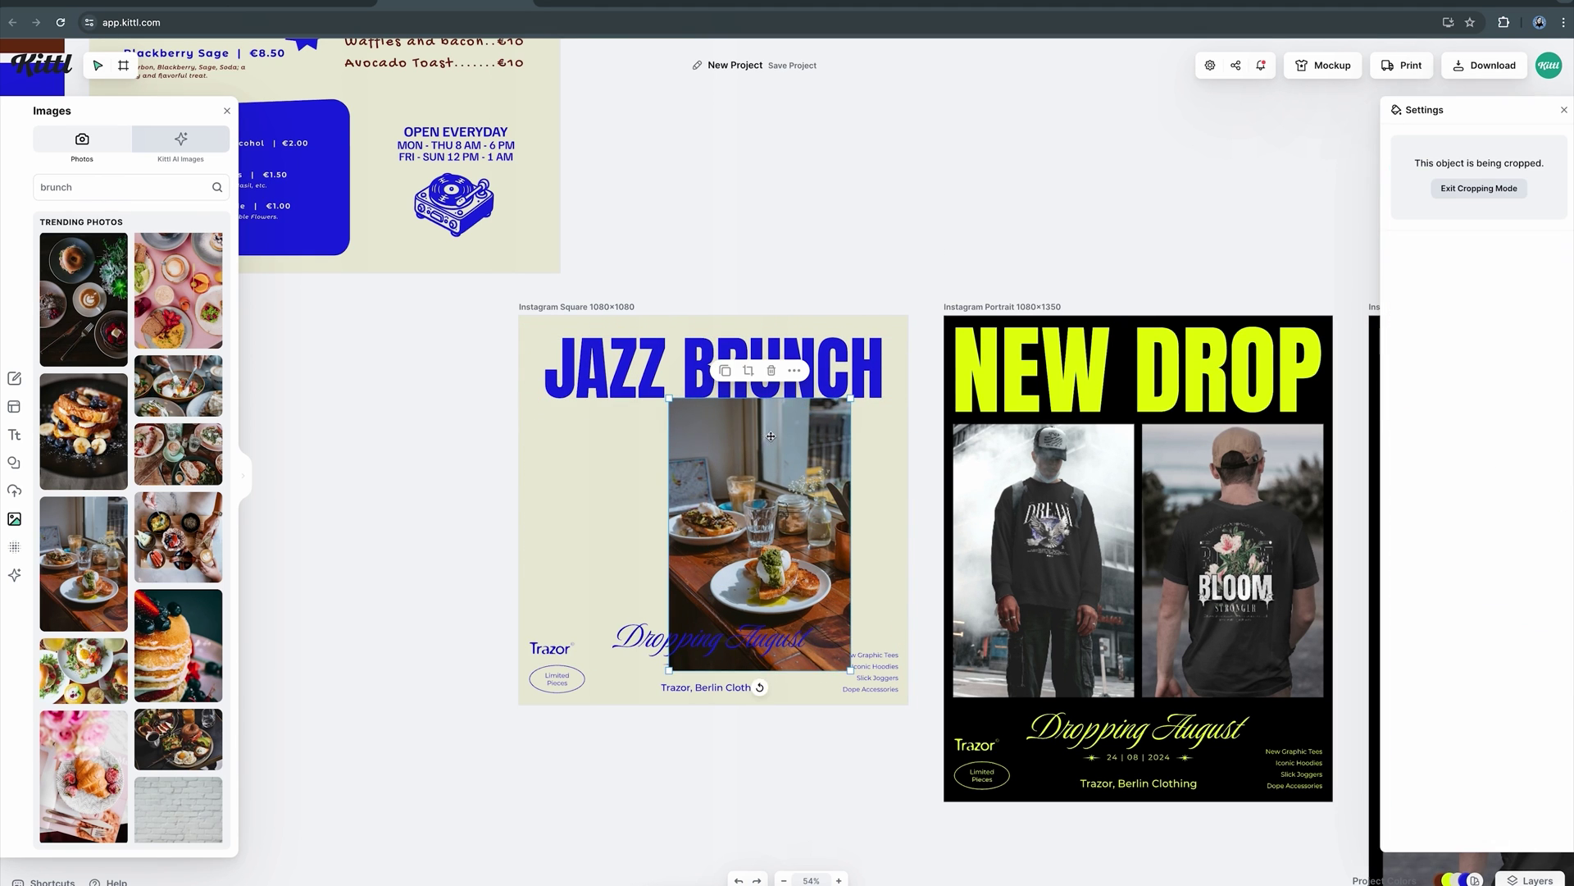
Finish cropping and enlarge the brunch photo, then place the script text and a NEW label
left_click(921, 482)
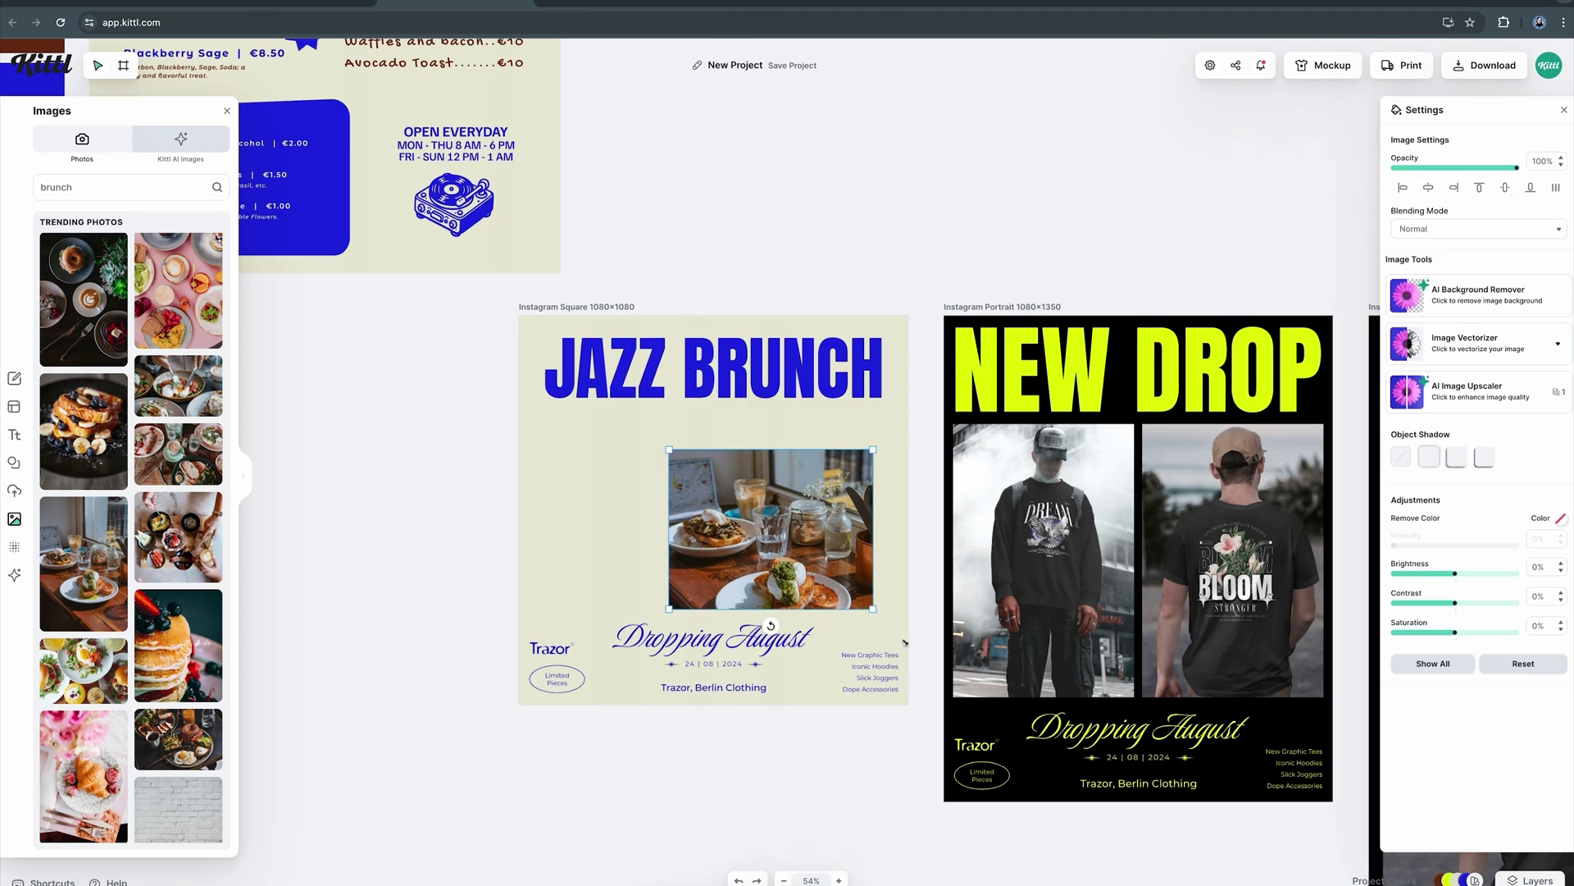
left_click_drag(668, 447, 587, 405)
left_click_drag(805, 652, 879, 461)
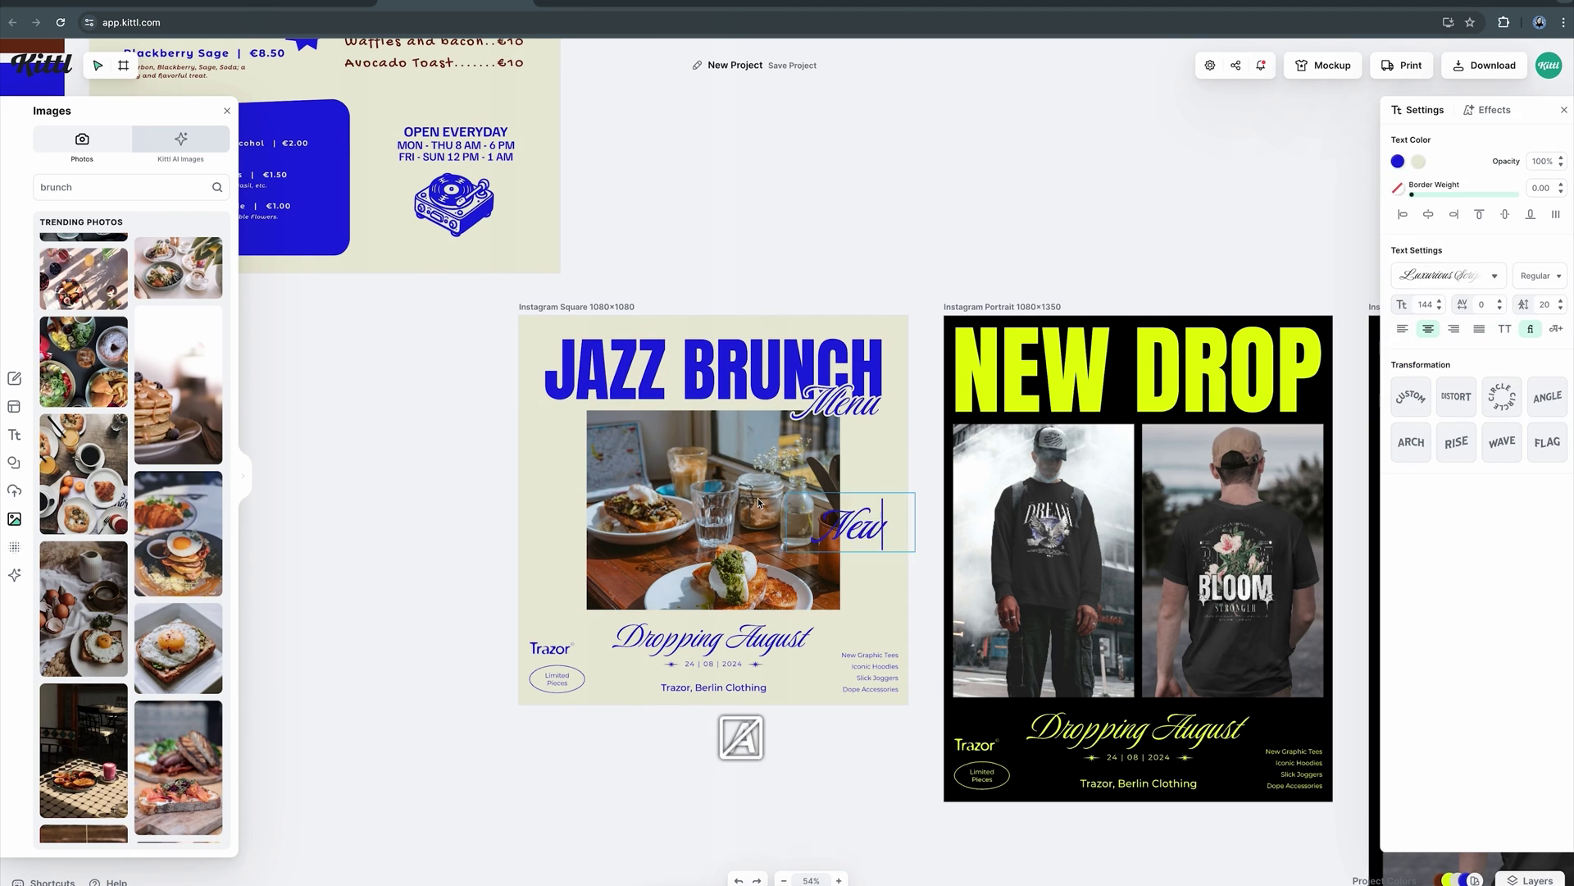
left_click(567, 685)
right_click(855, 469)
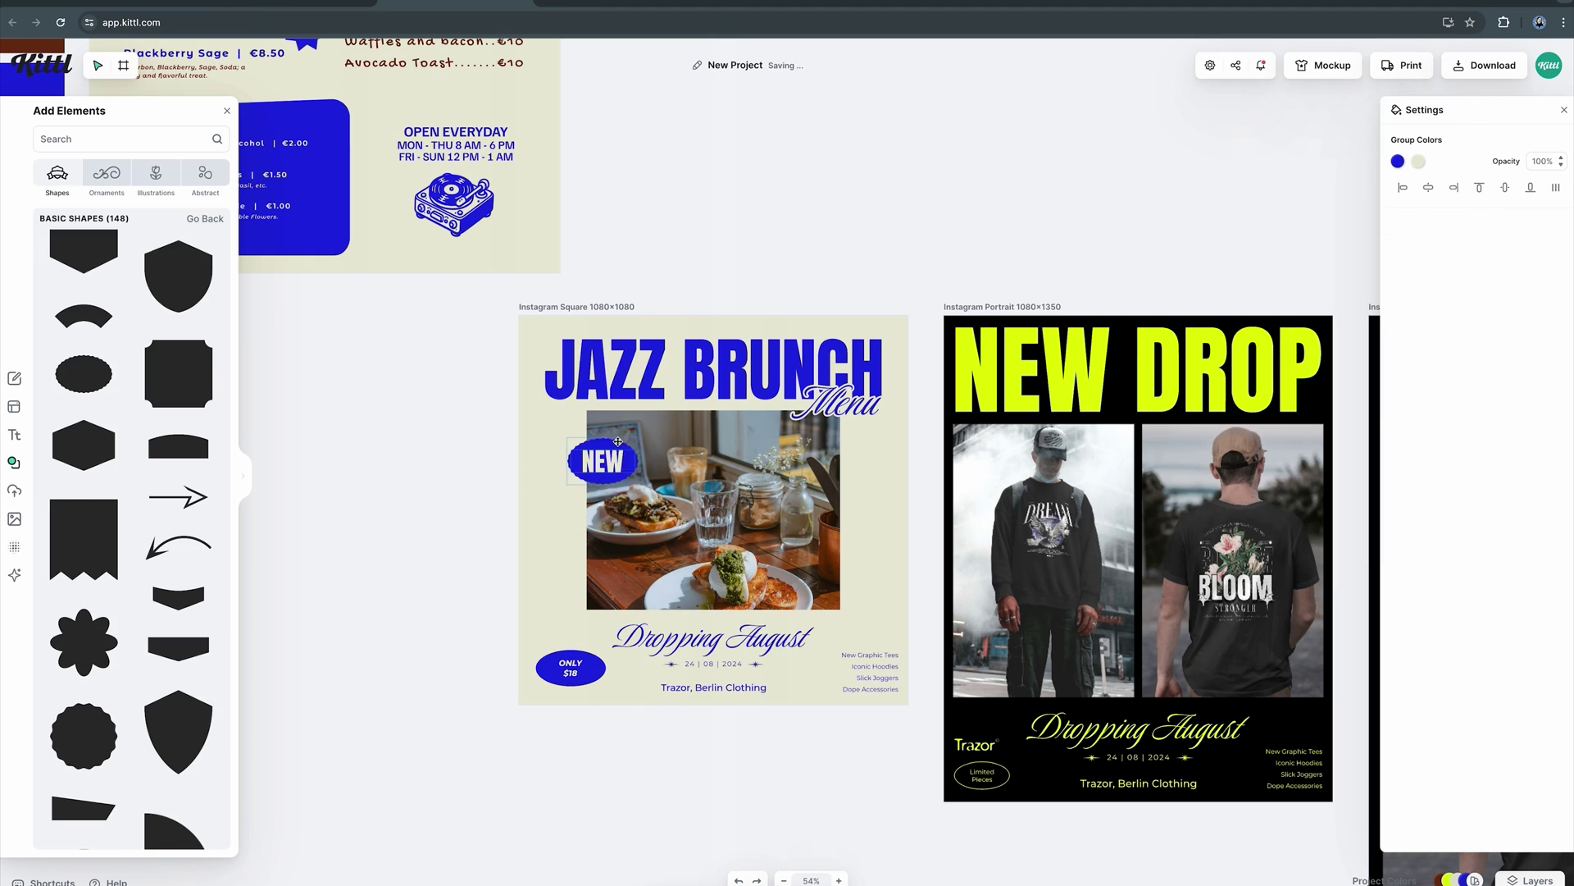
Change the bottom line to the Kittl Avenue, 24 - Berlin address and delete the leftover Dropping August text
double_click(747, 695)
type("Kittl Avenue, 24 - Berlin")
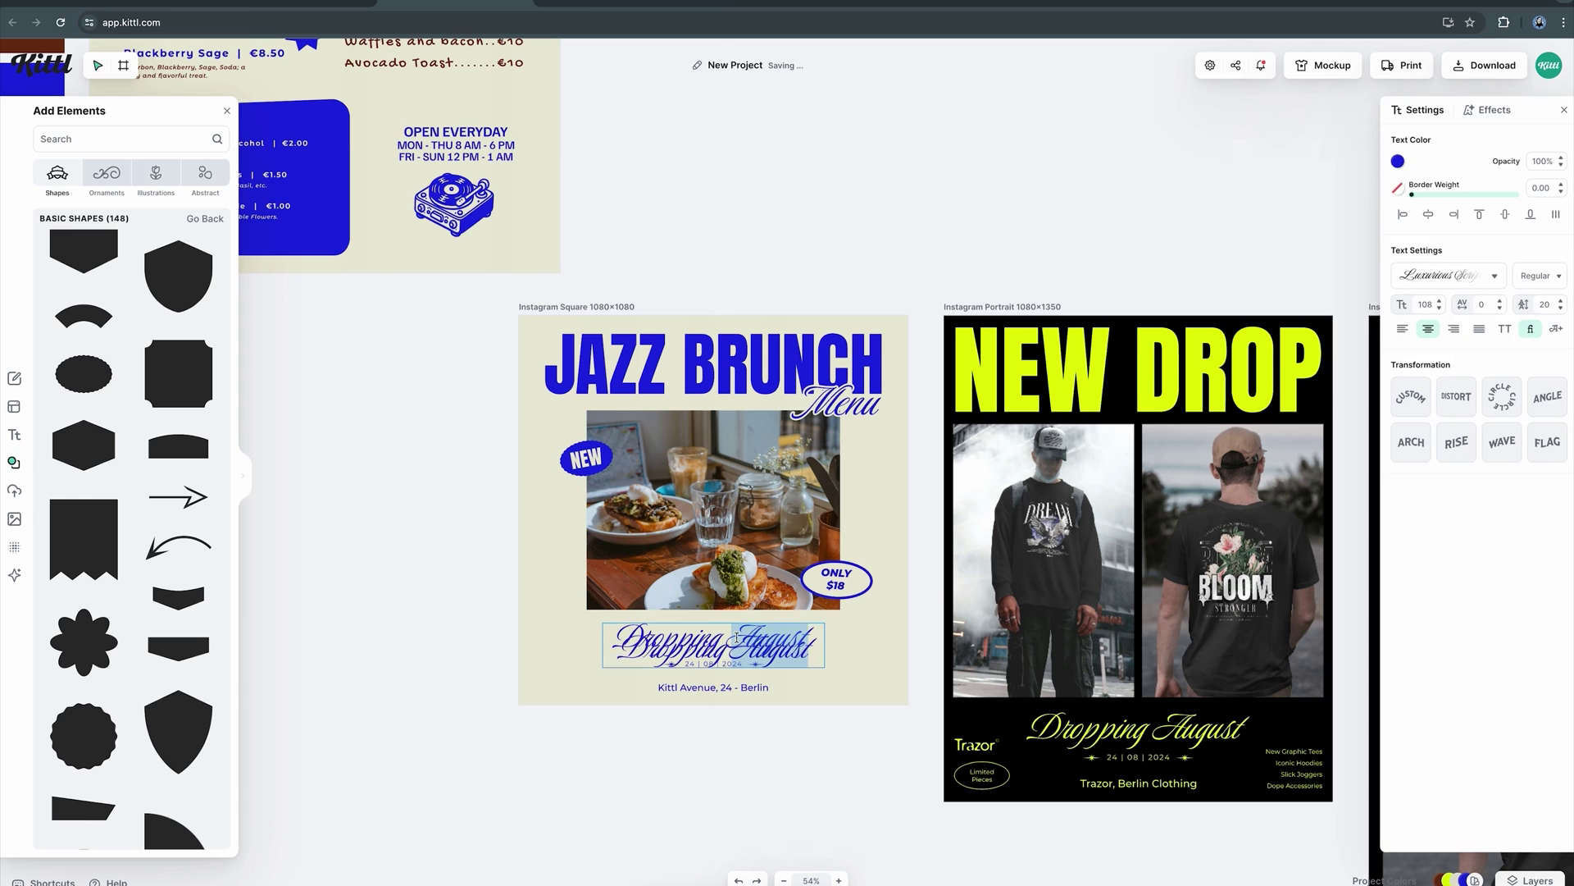
key("Delete")
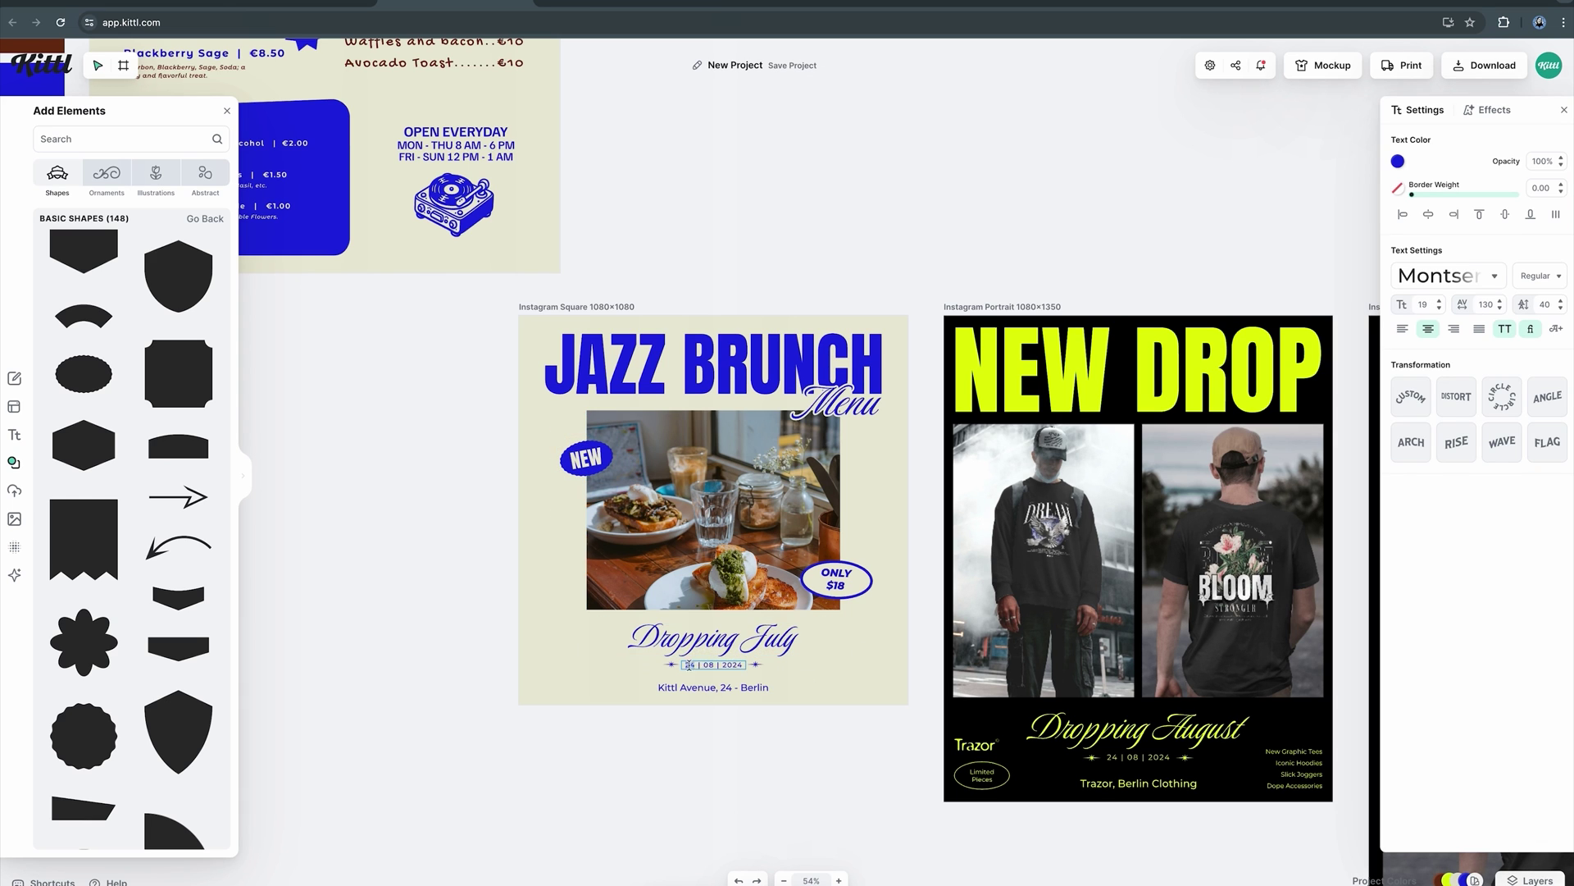
left_click(809, 646)
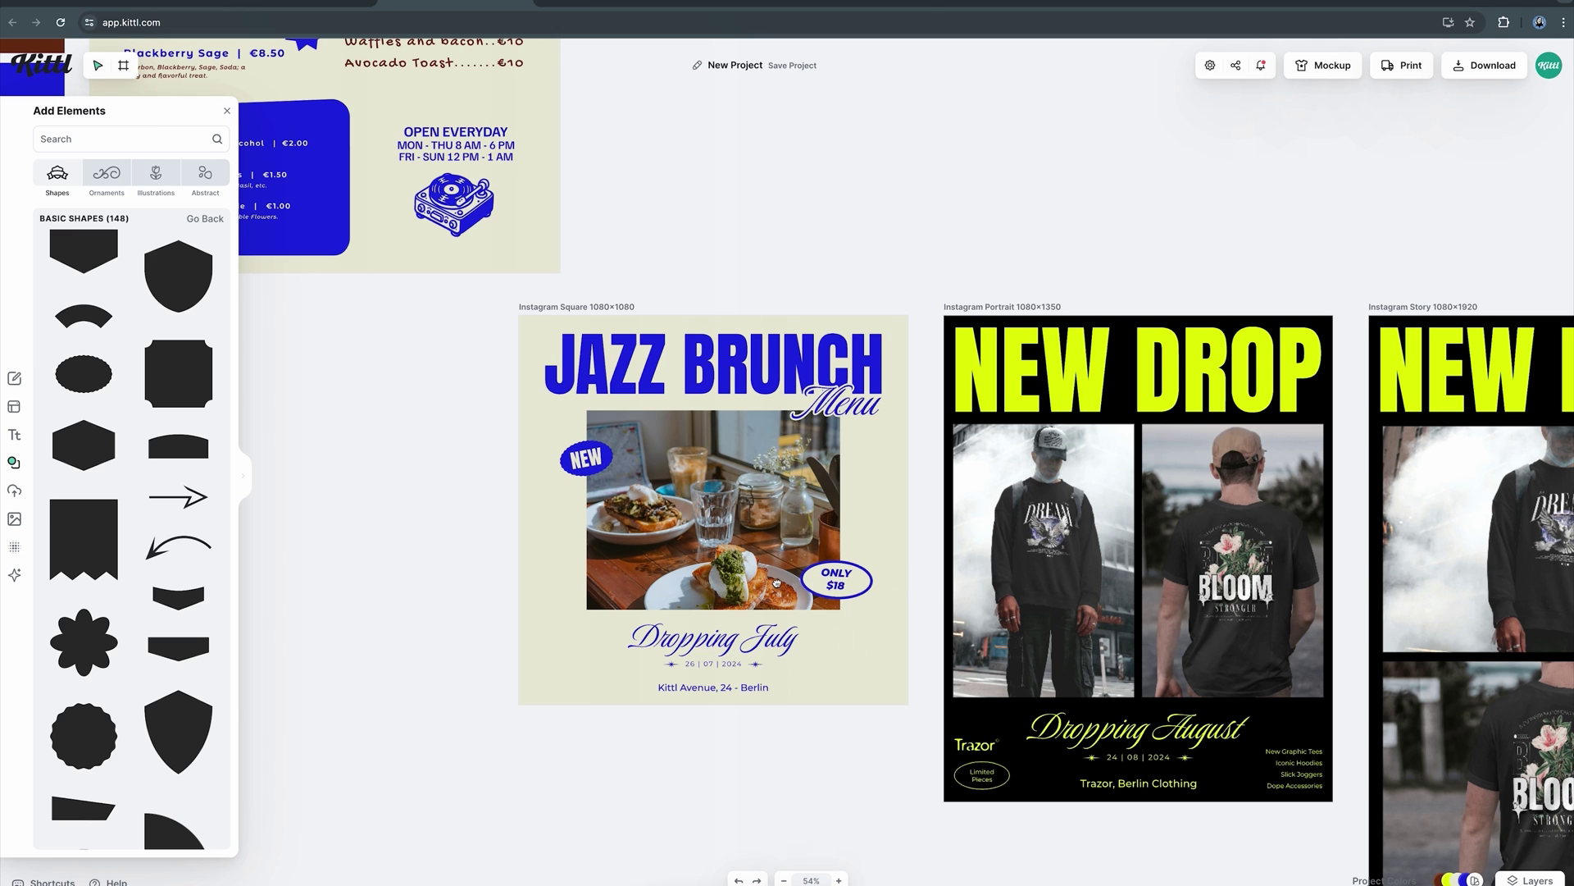
scroll(777, 582, "right", 5)
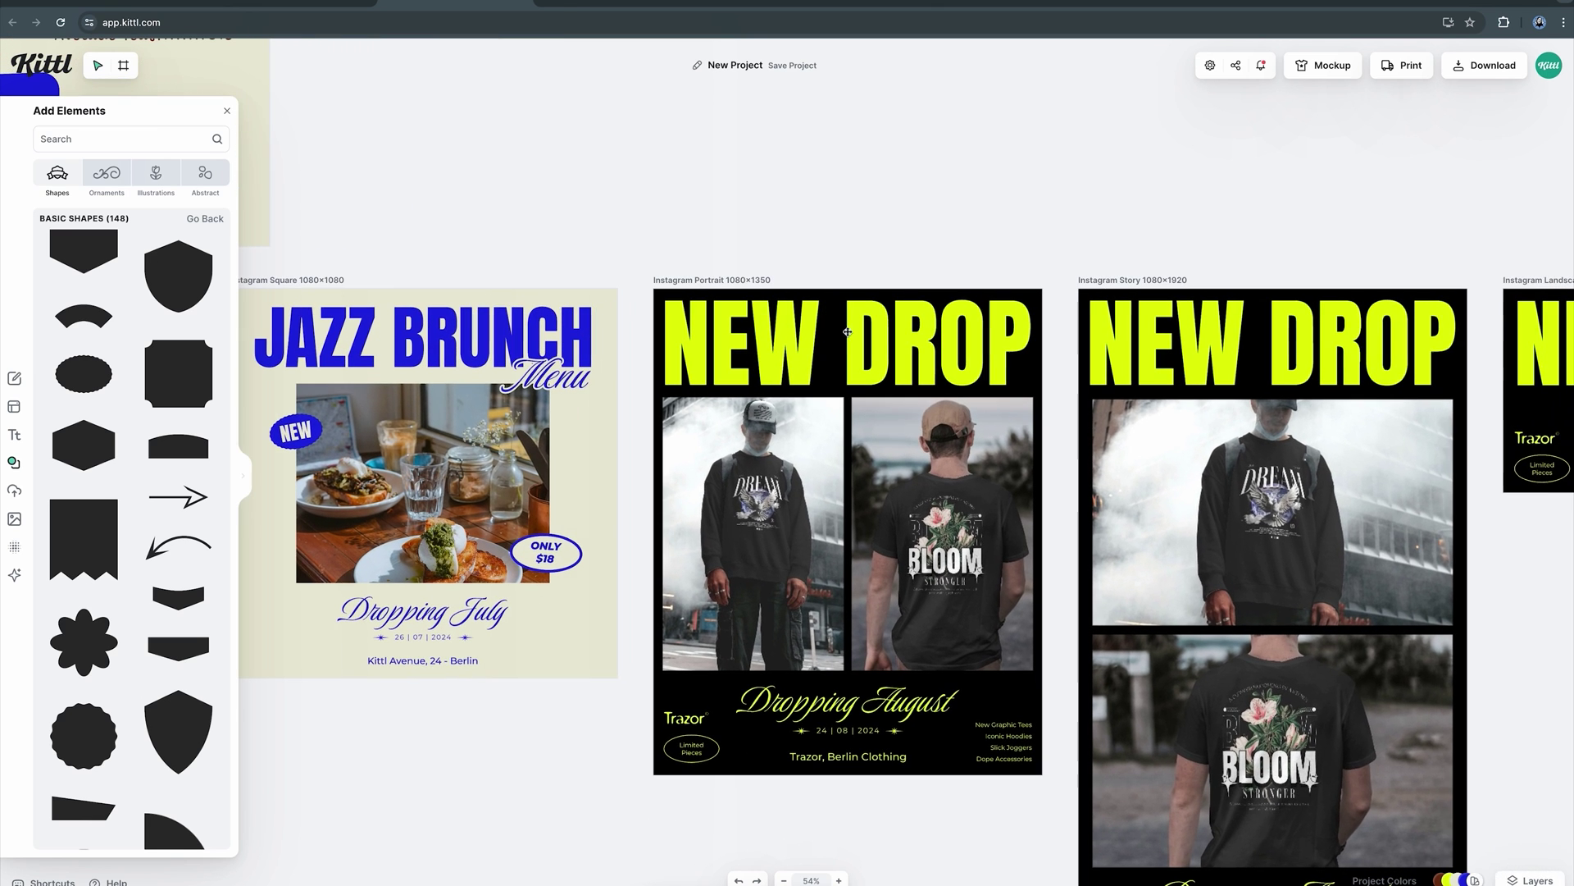
Retype the portrait headline as an enlarged LIVE JAZZ and drop a jazz drummer photo into the mask
left_click(878, 355)
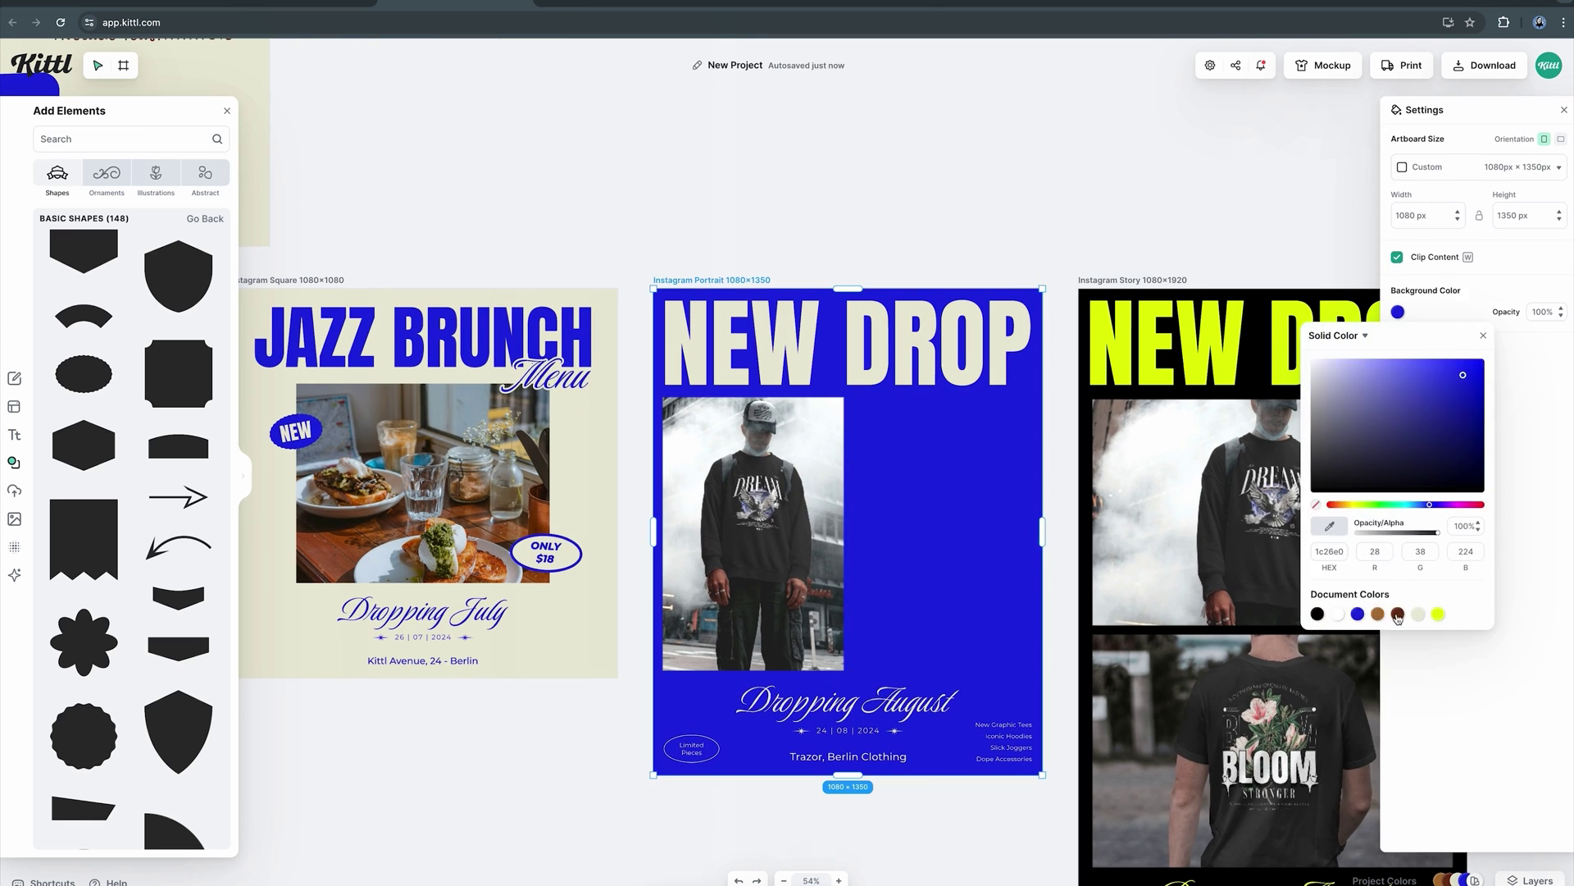
left_click(1399, 615)
key("Delete")
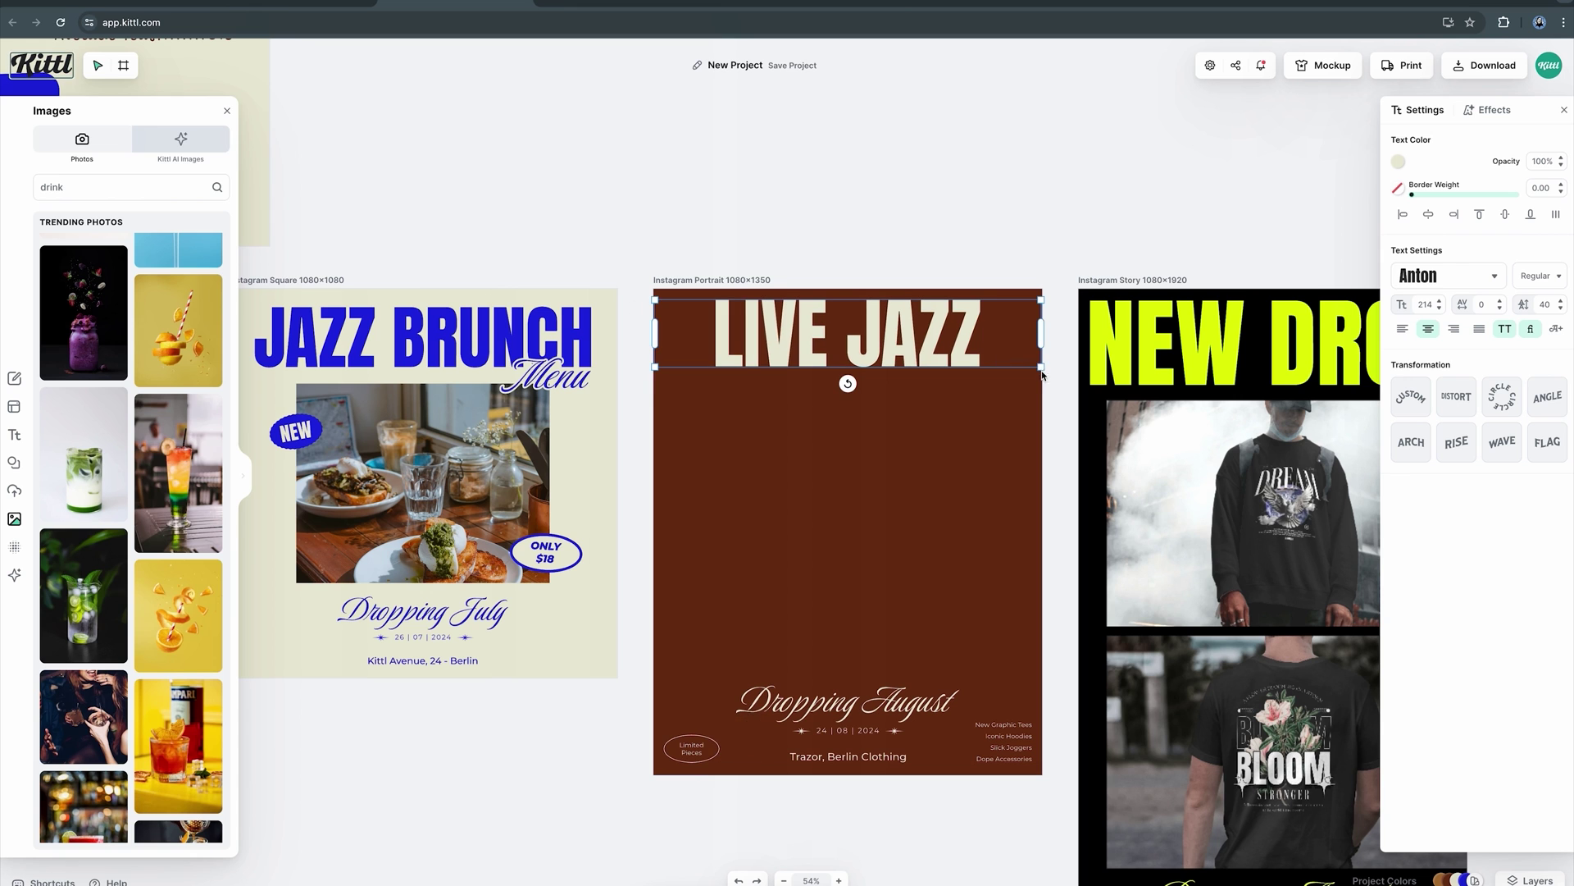
left_click_drag(1043, 371, 1148, 389)
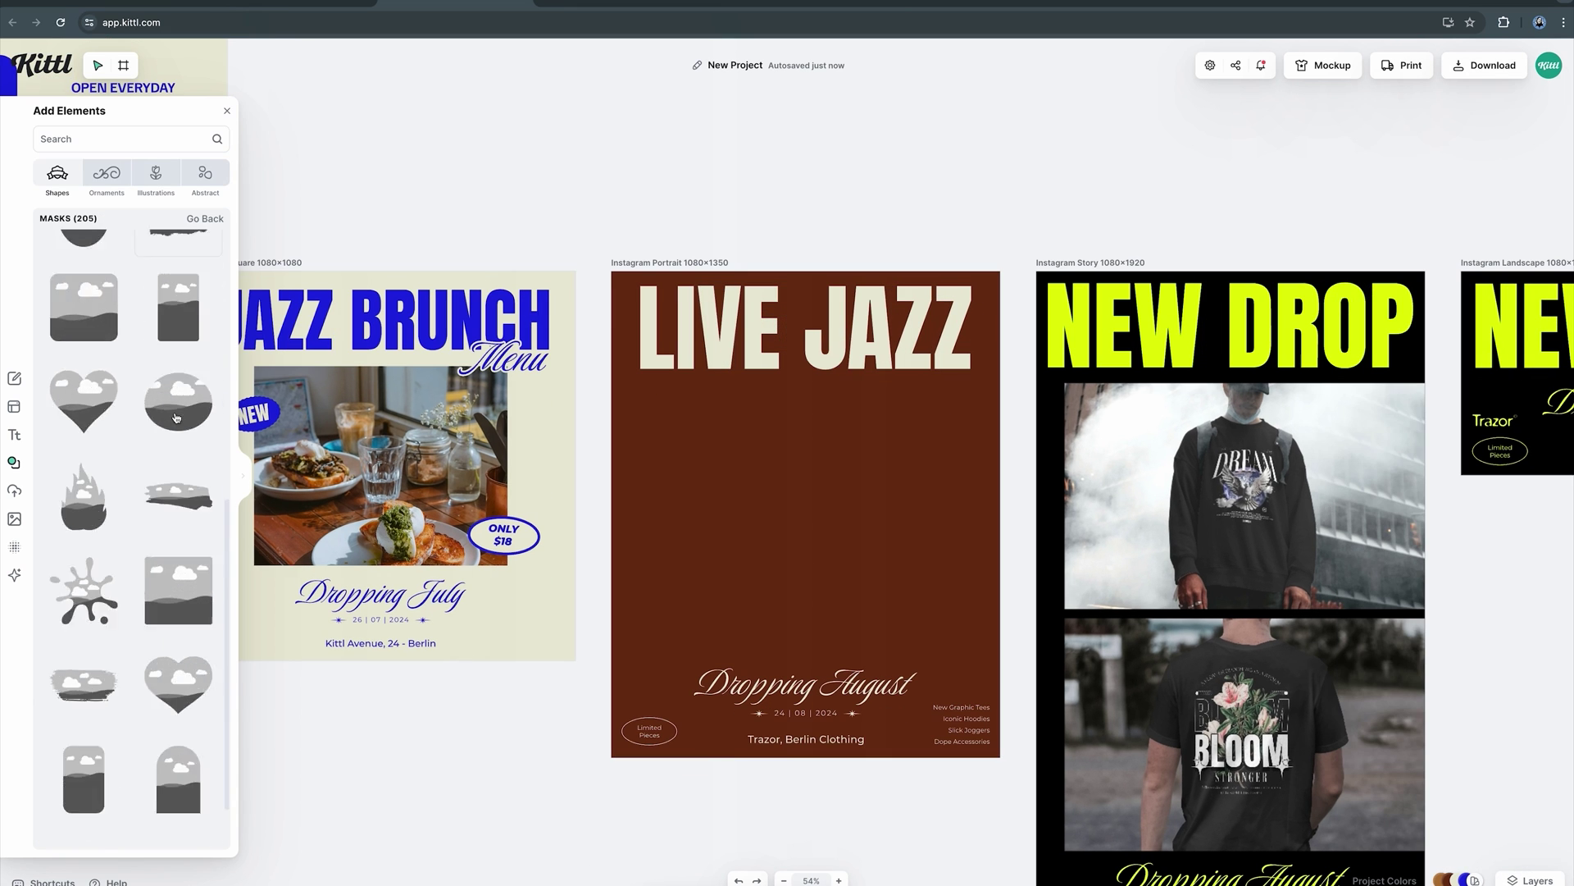
scroll(176, 415, "down", 10)
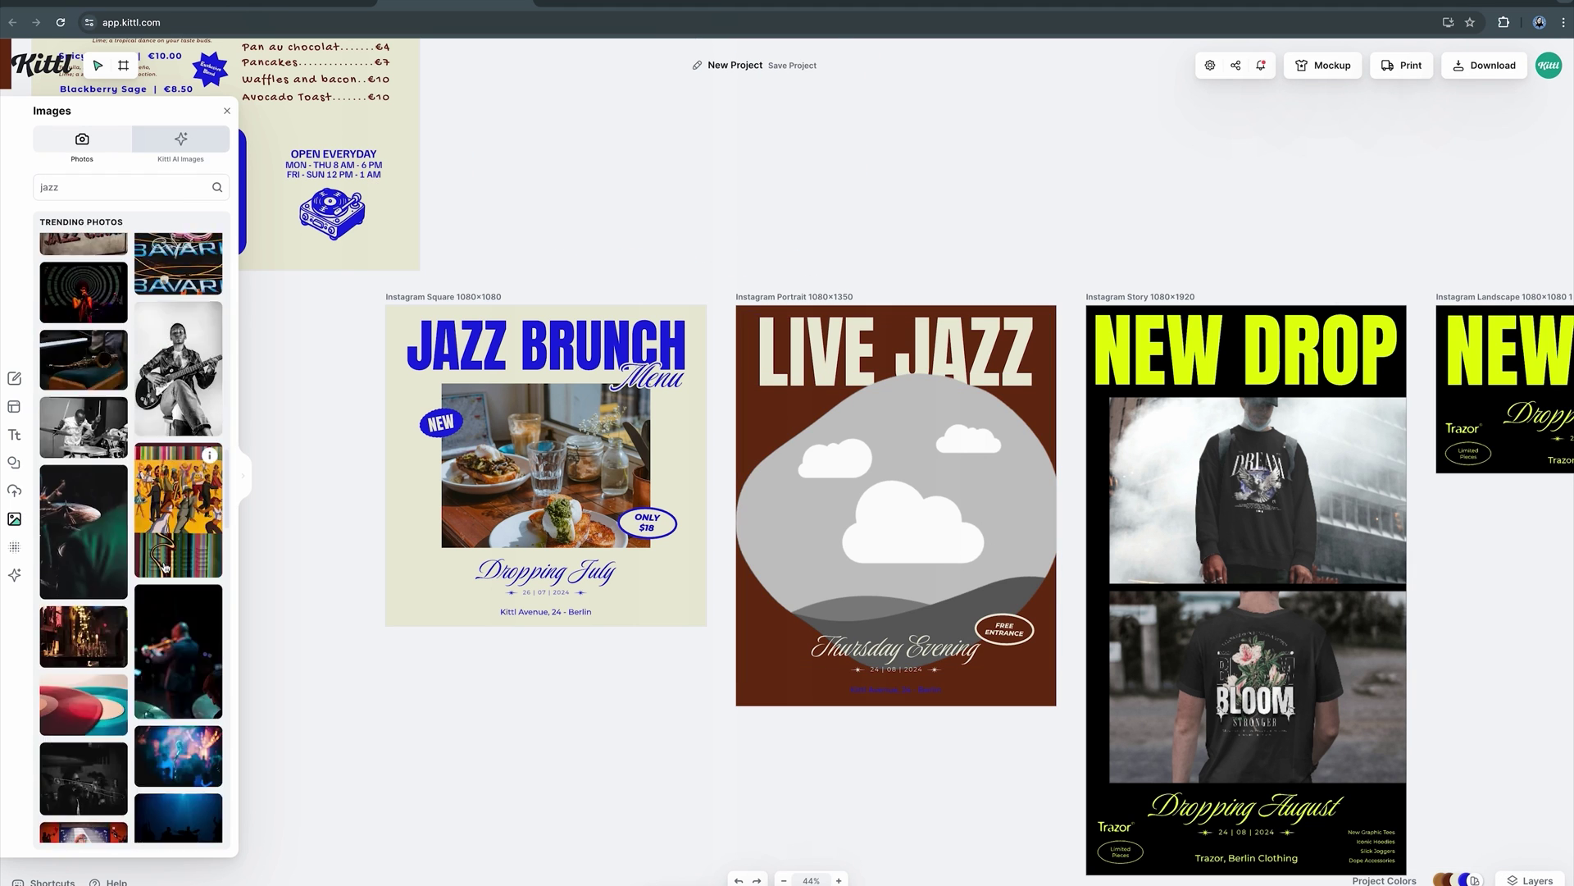
left_click_drag(84, 529, 869, 496)
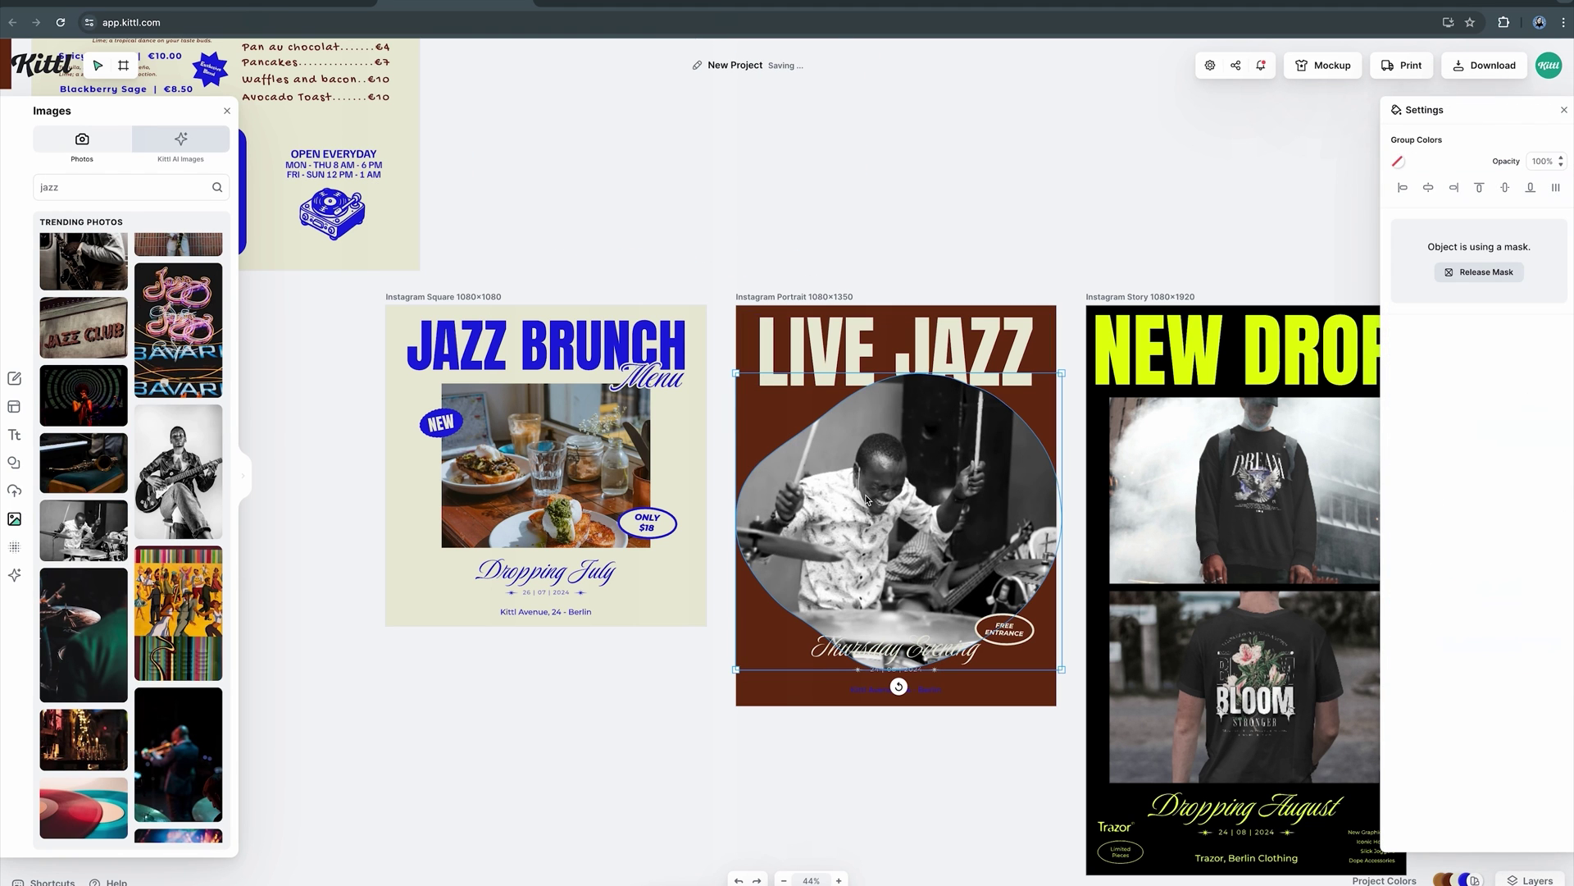
left_click(981, 750)
scroll(1022, 621, "up", 5)
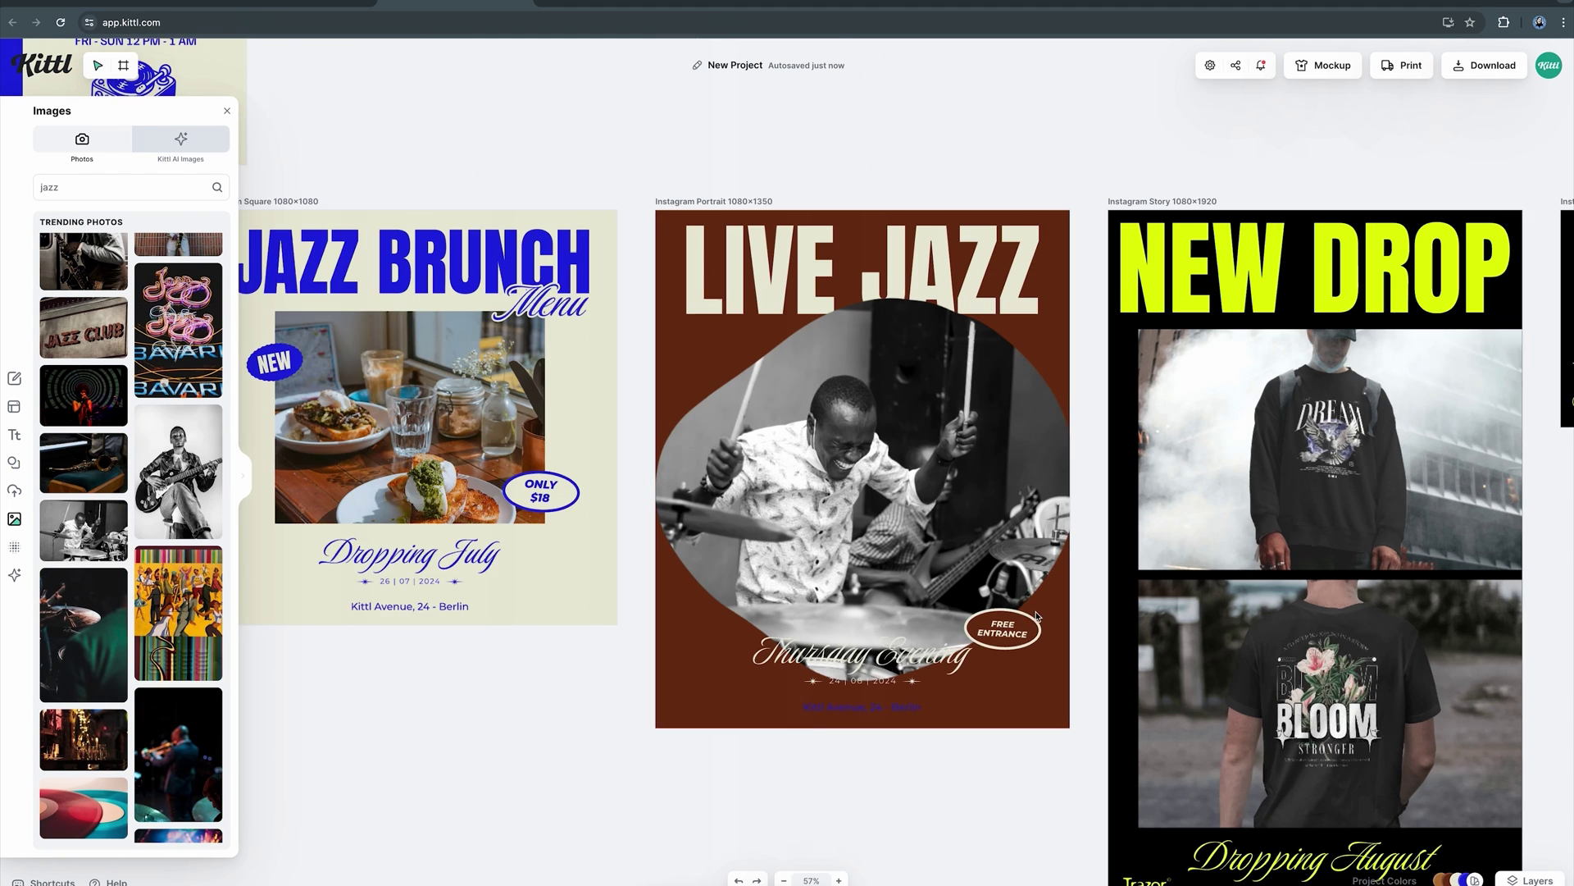
Adjust the Thursday Evening text effects and recolour the small badge cream
left_click(1017, 574)
key("Tab")
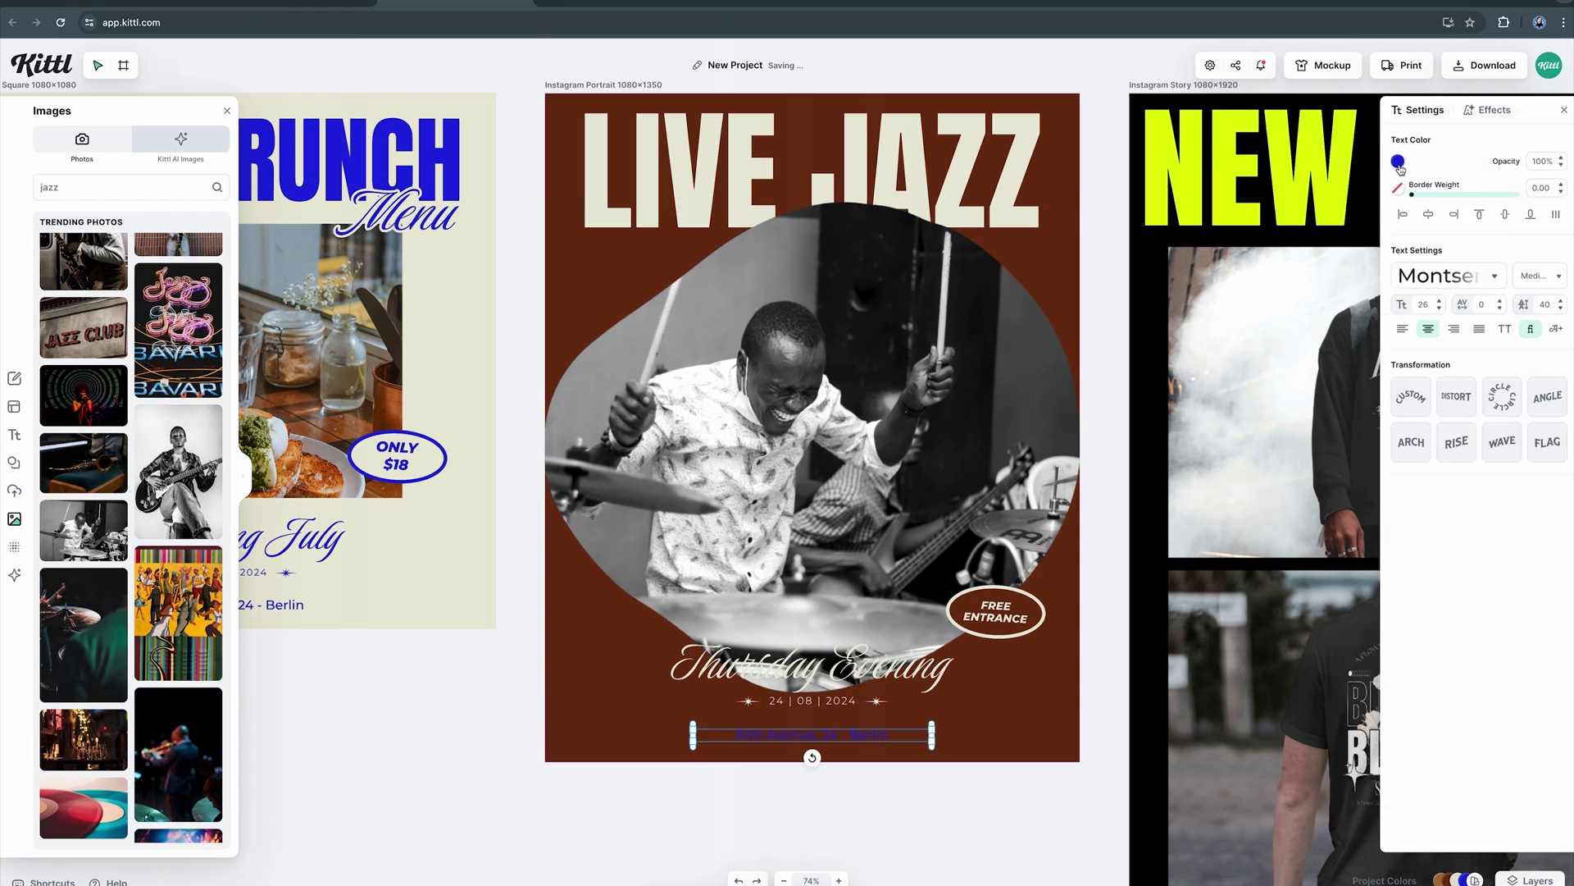
key("Tab")
left_click(1488, 109)
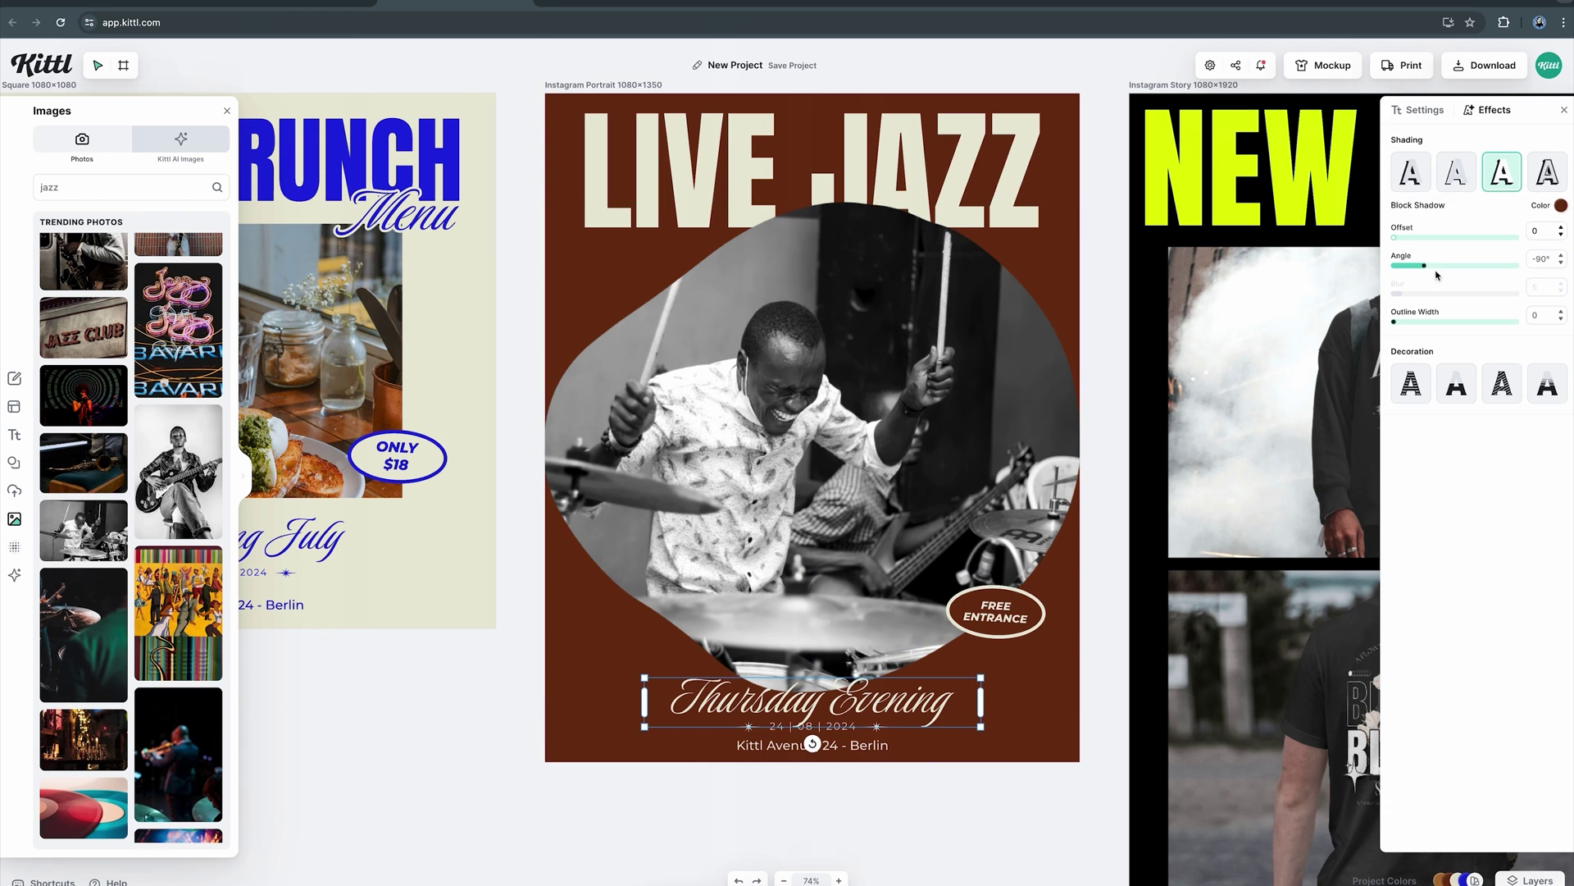
key("ctrl+z")
key("ctrl+z")
scroll(910, 770, "up", 1)
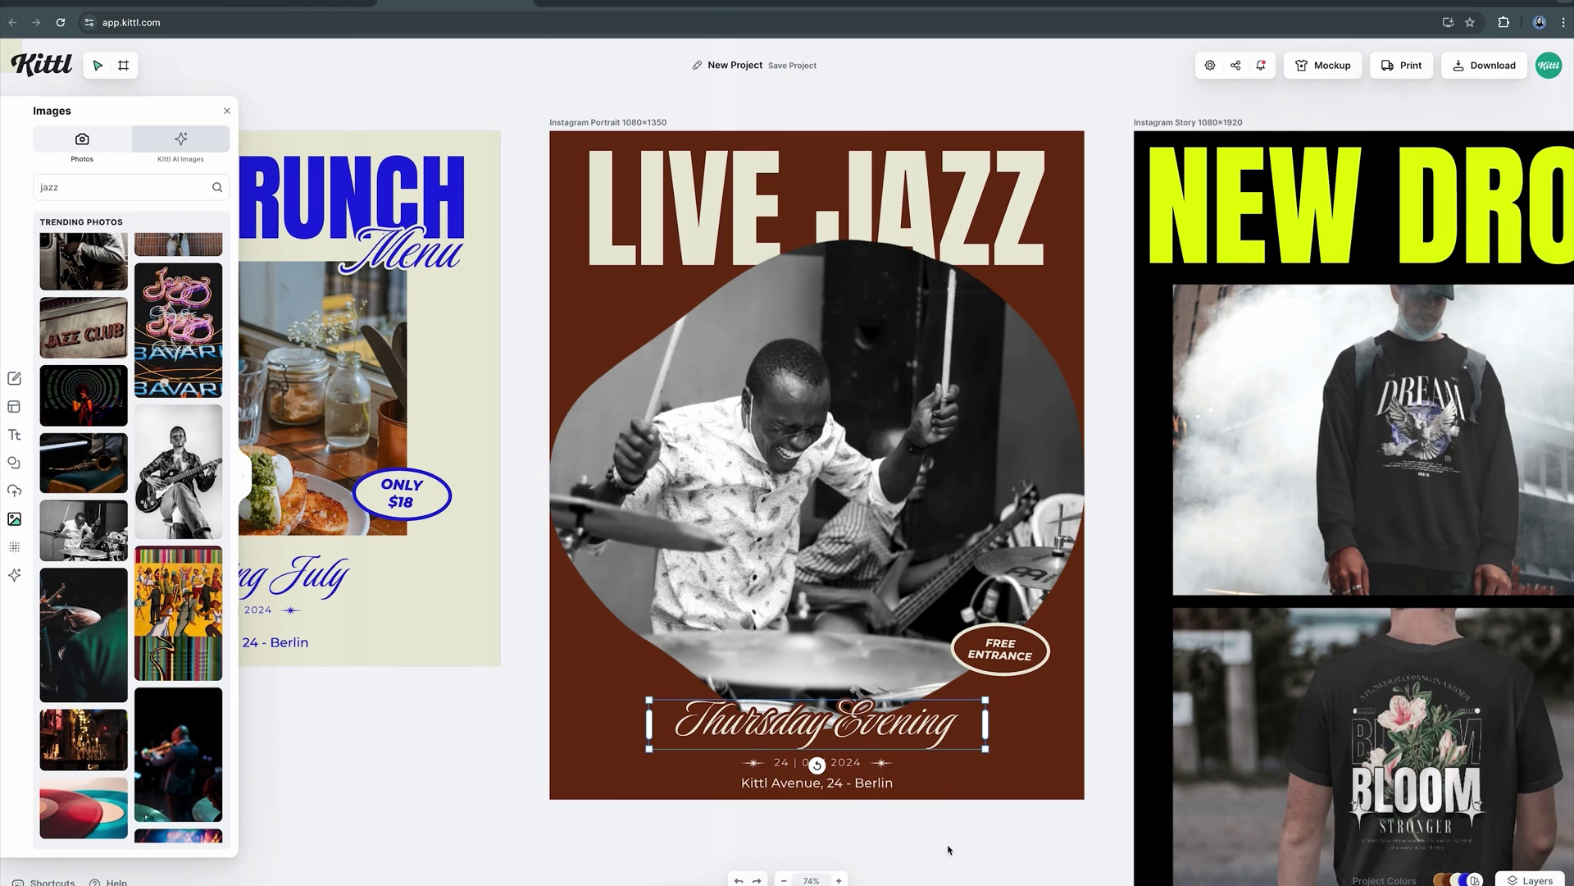
scroll(966, 754, "down", 3)
left_click(747, 465)
left_click(1399, 161)
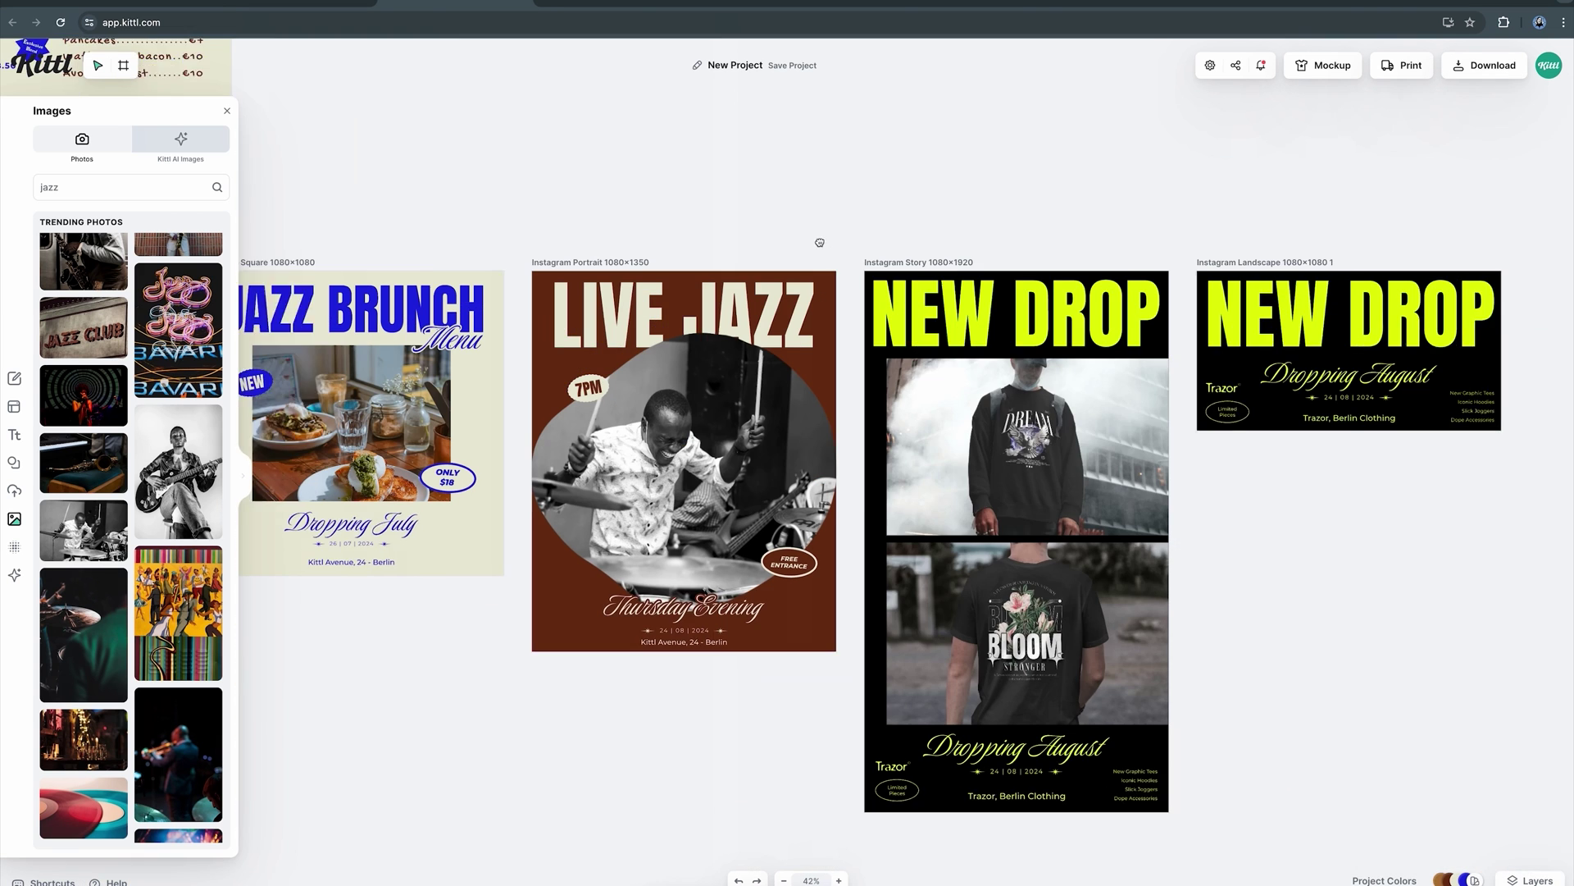
Search images for 'DRINKS' and set a cocktail photo as the story's backdrop
scroll(860, 297, "right", 2)
type("DRINKS")
key("Return")
scroll(195, 638, "down", 3)
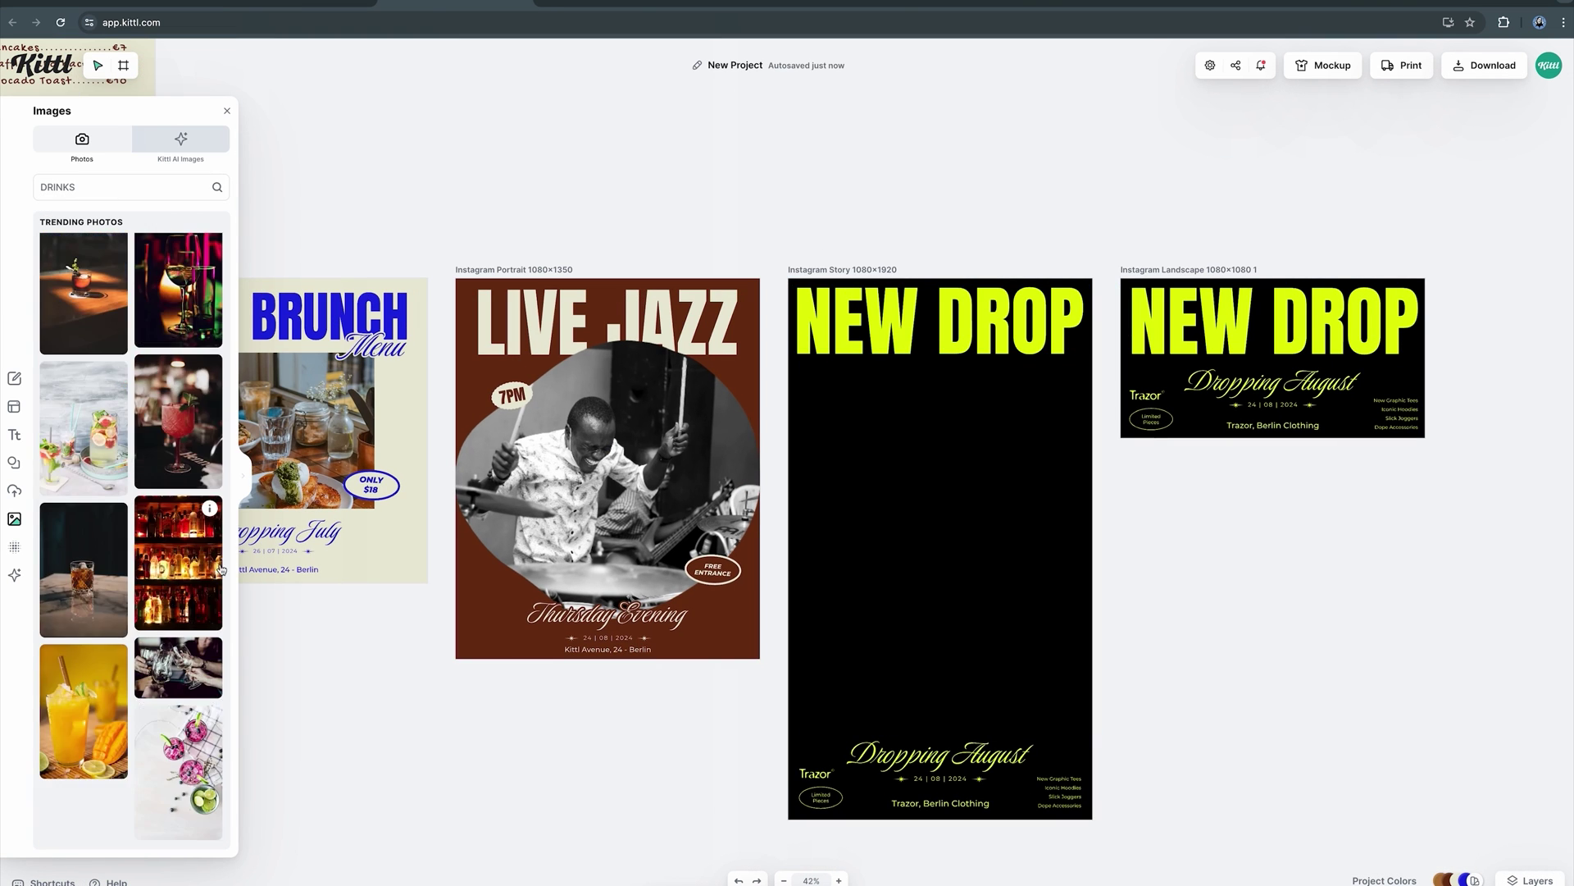
left_click_drag(195, 638, 940, 557)
right_click(876, 412)
left_click(956, 667)
Make the story headline cream and retype it as HAPPY HOUR on two lines
left_click_drag(815, 219, 1054, 849)
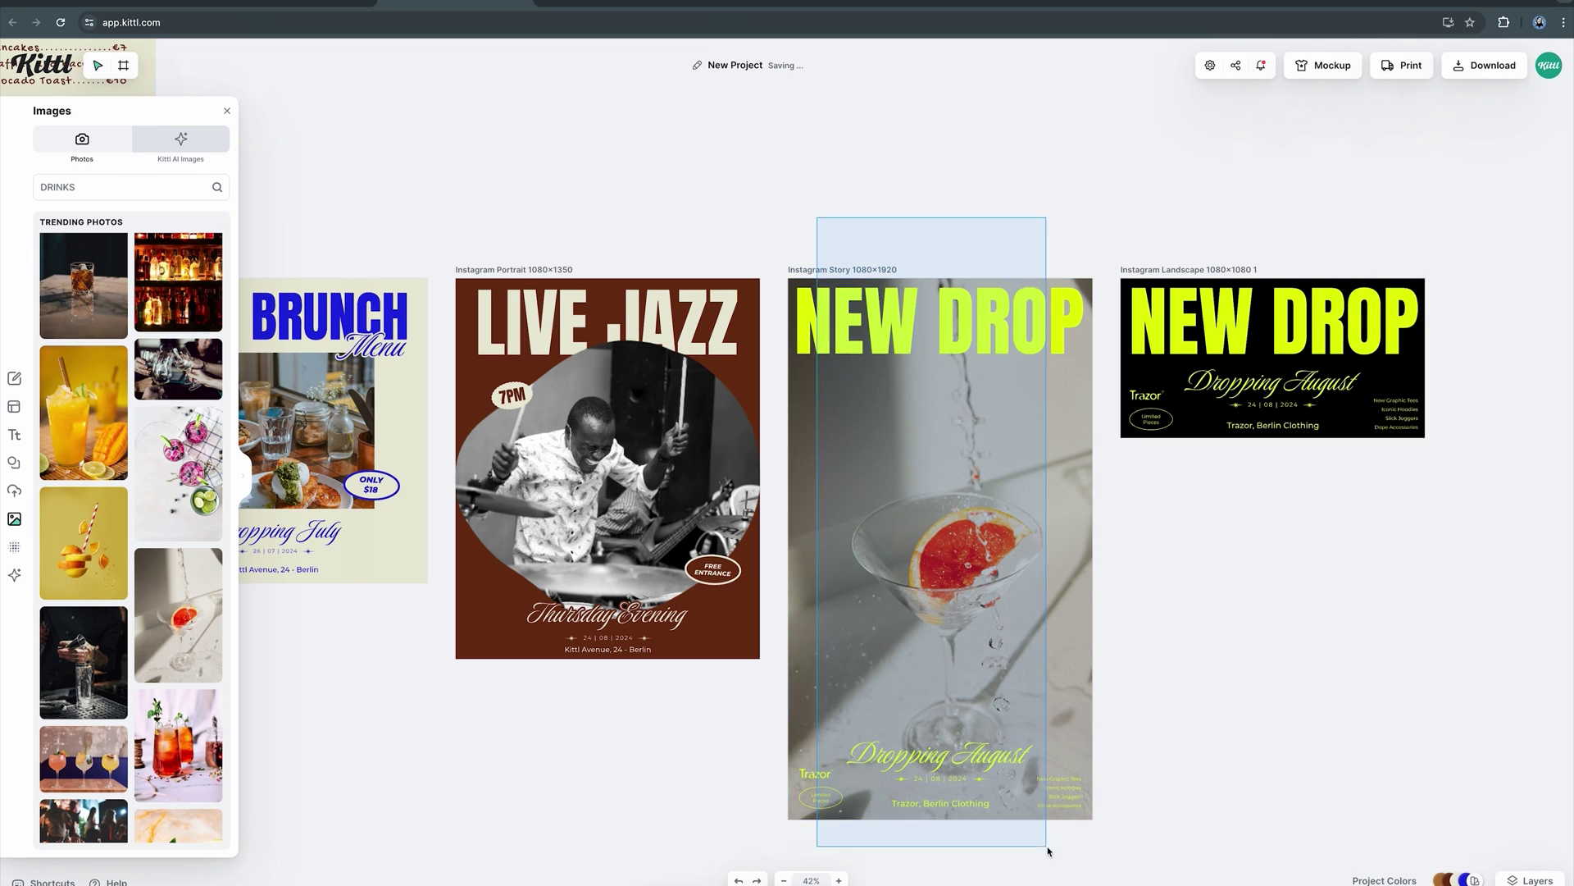
left_click(1399, 161)
left_click(1398, 464)
left_click(1419, 464)
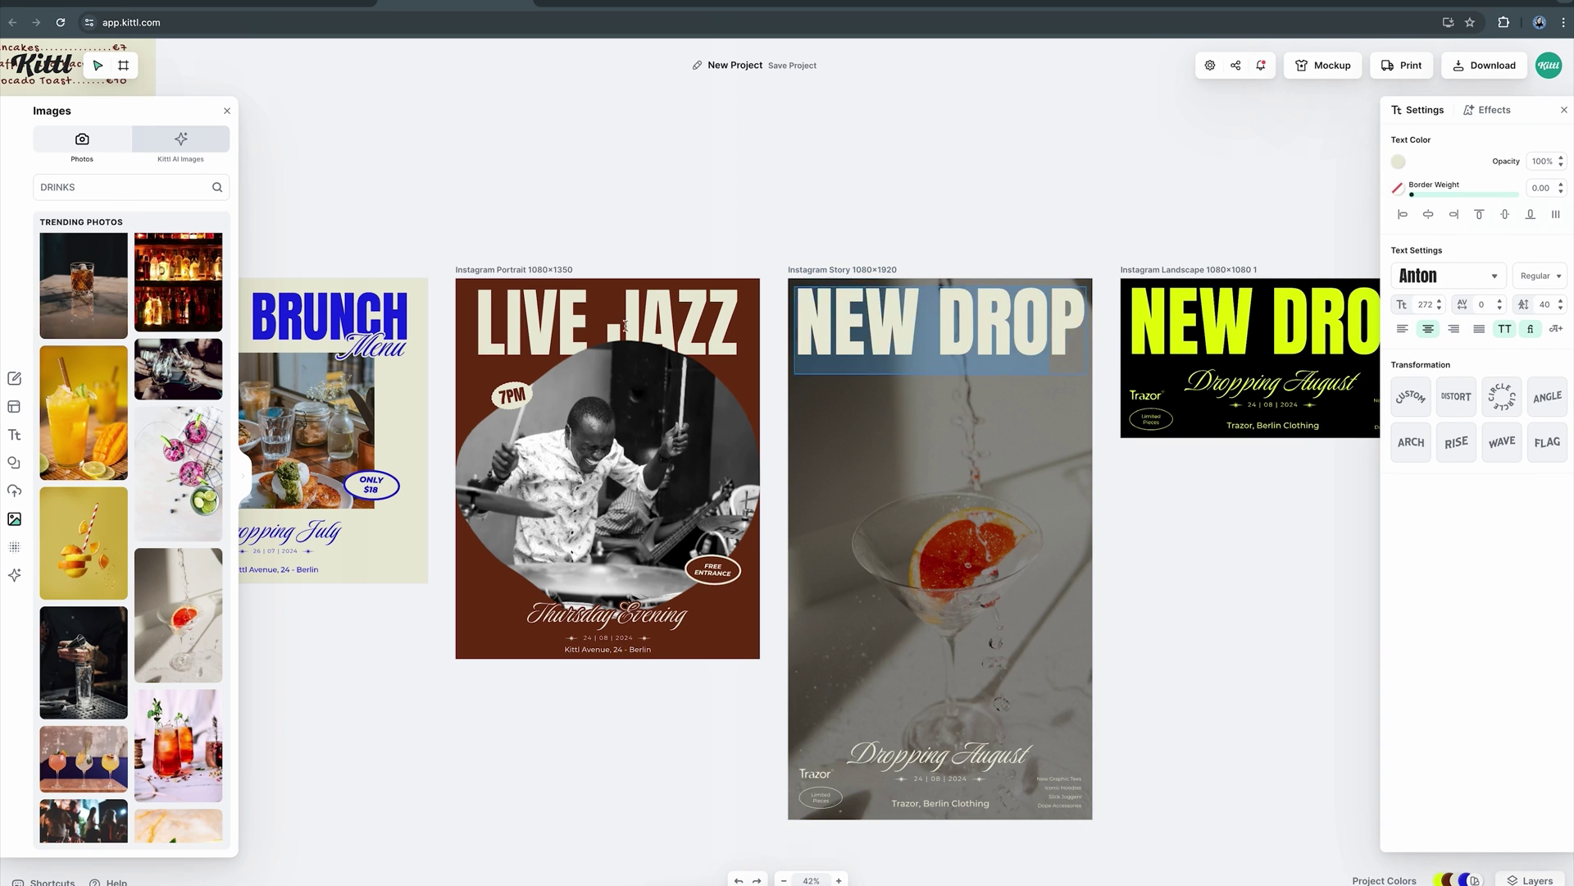
type("HAPPY")
key("Return")
type("HOUR")
key("Escape")
Enlarge and centre HAPPY HOUR, remove the Trazor logo and badge, and draw a new large artboard
left_click_drag(1086, 430, 1118, 480)
left_click_drag(825, 804, 825, 765)
key("Delete")
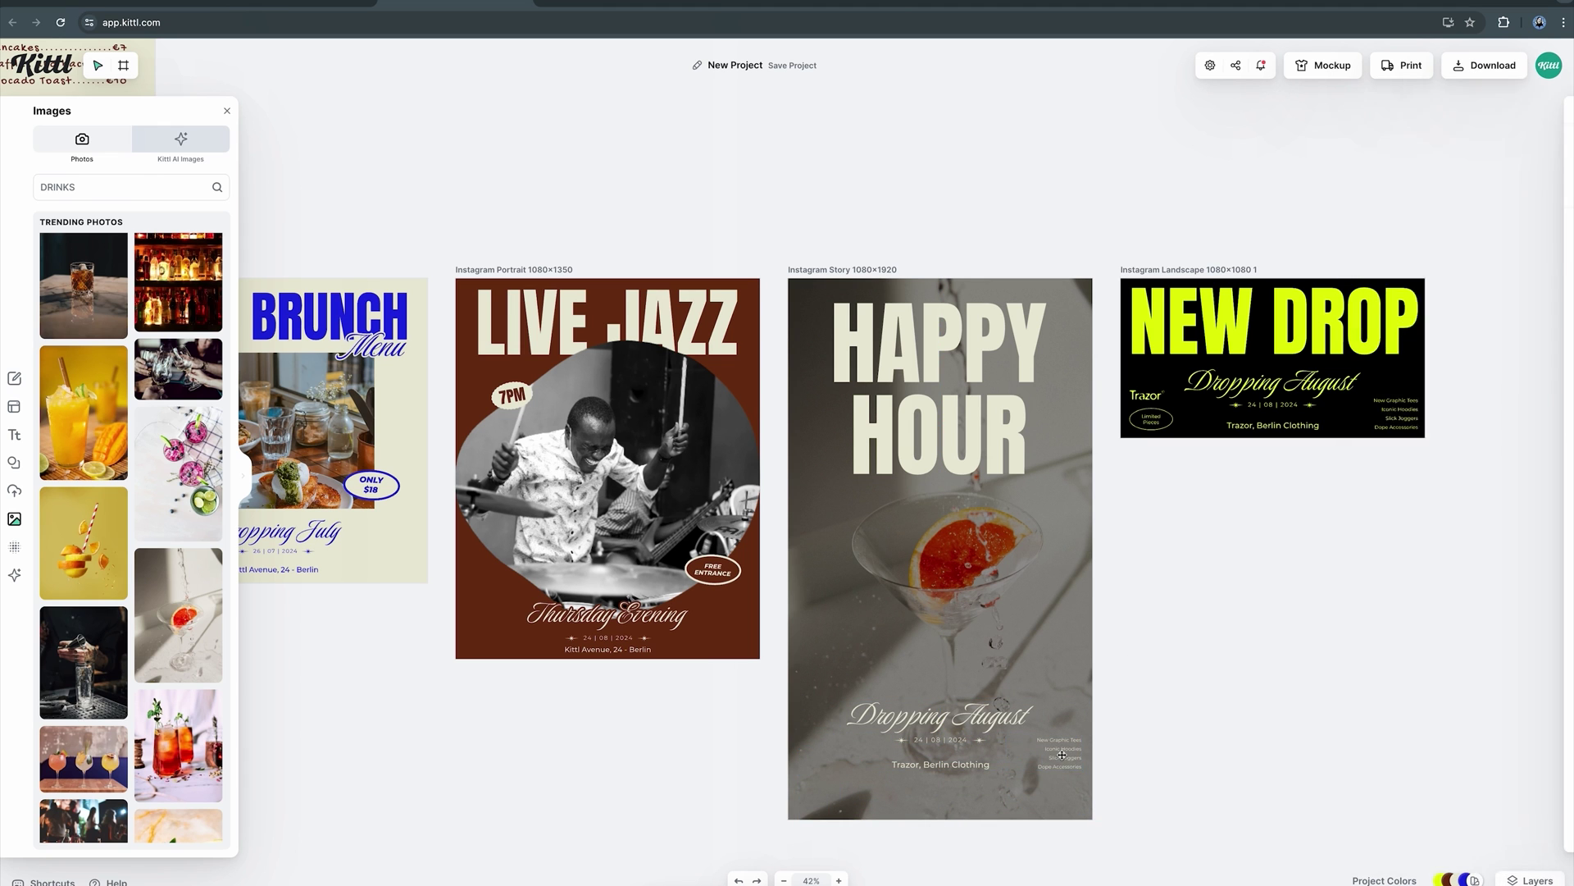
left_click_drag(974, 426, 958, 424)
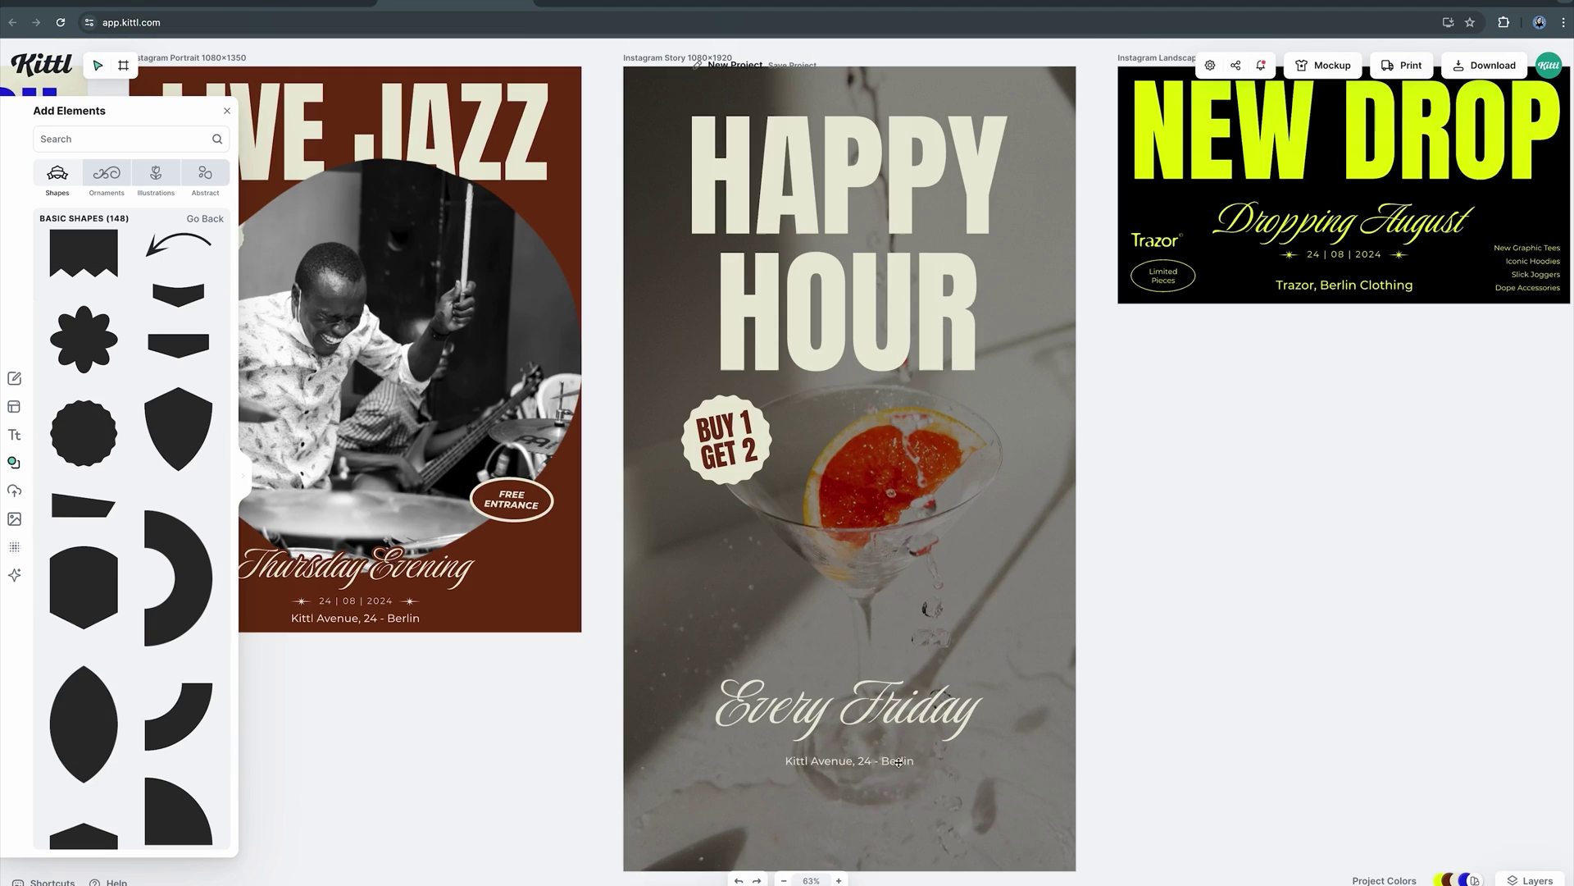
double_click(849, 755)
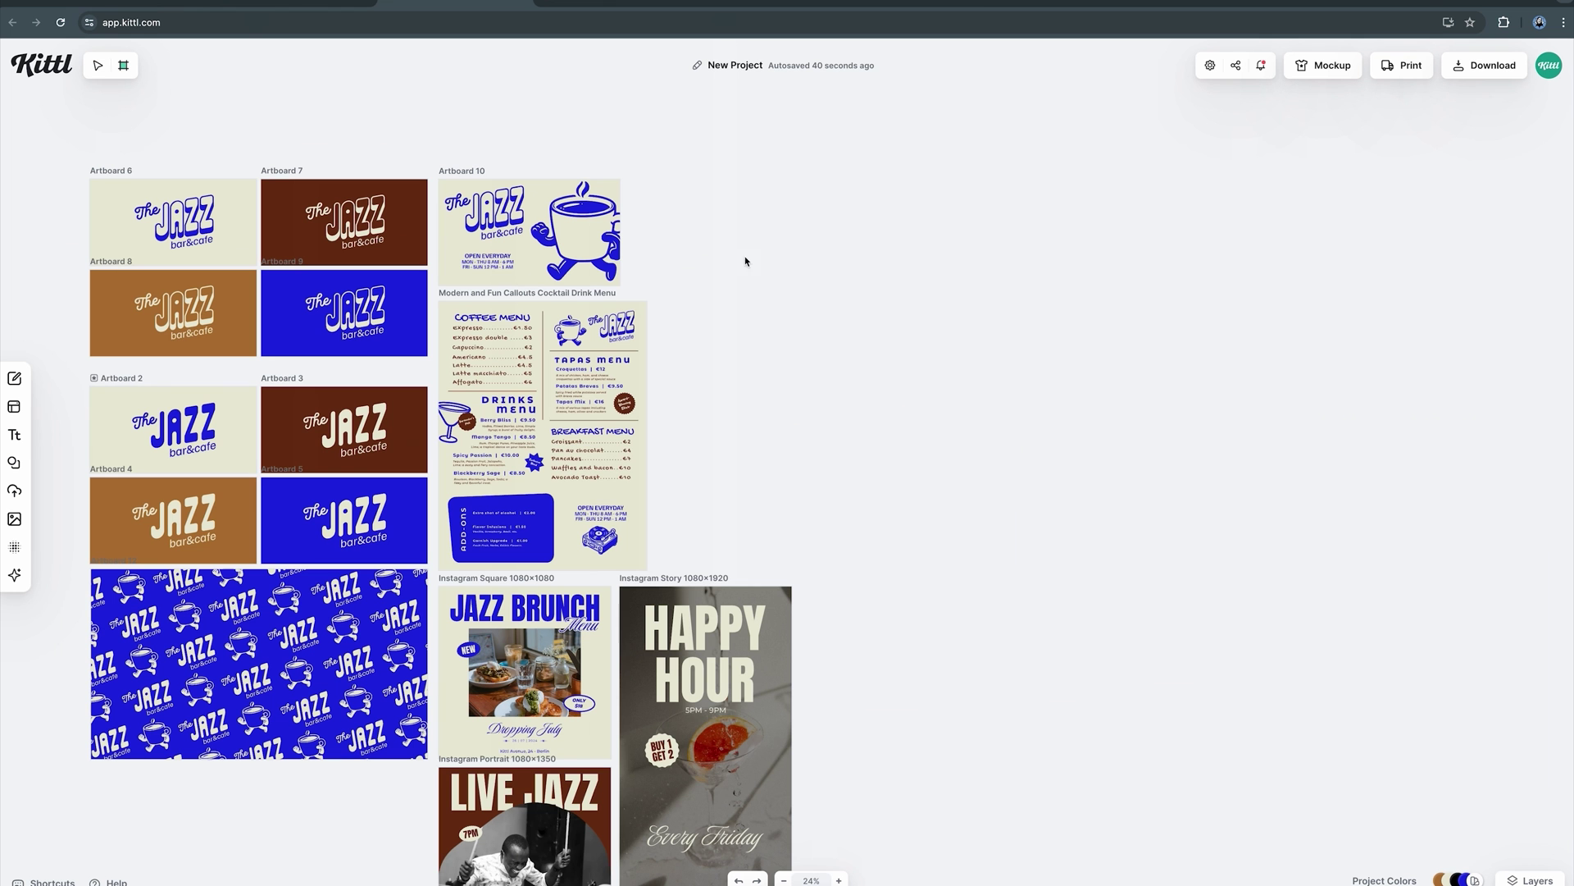
left_click_drag(671, 180, 970, 549)
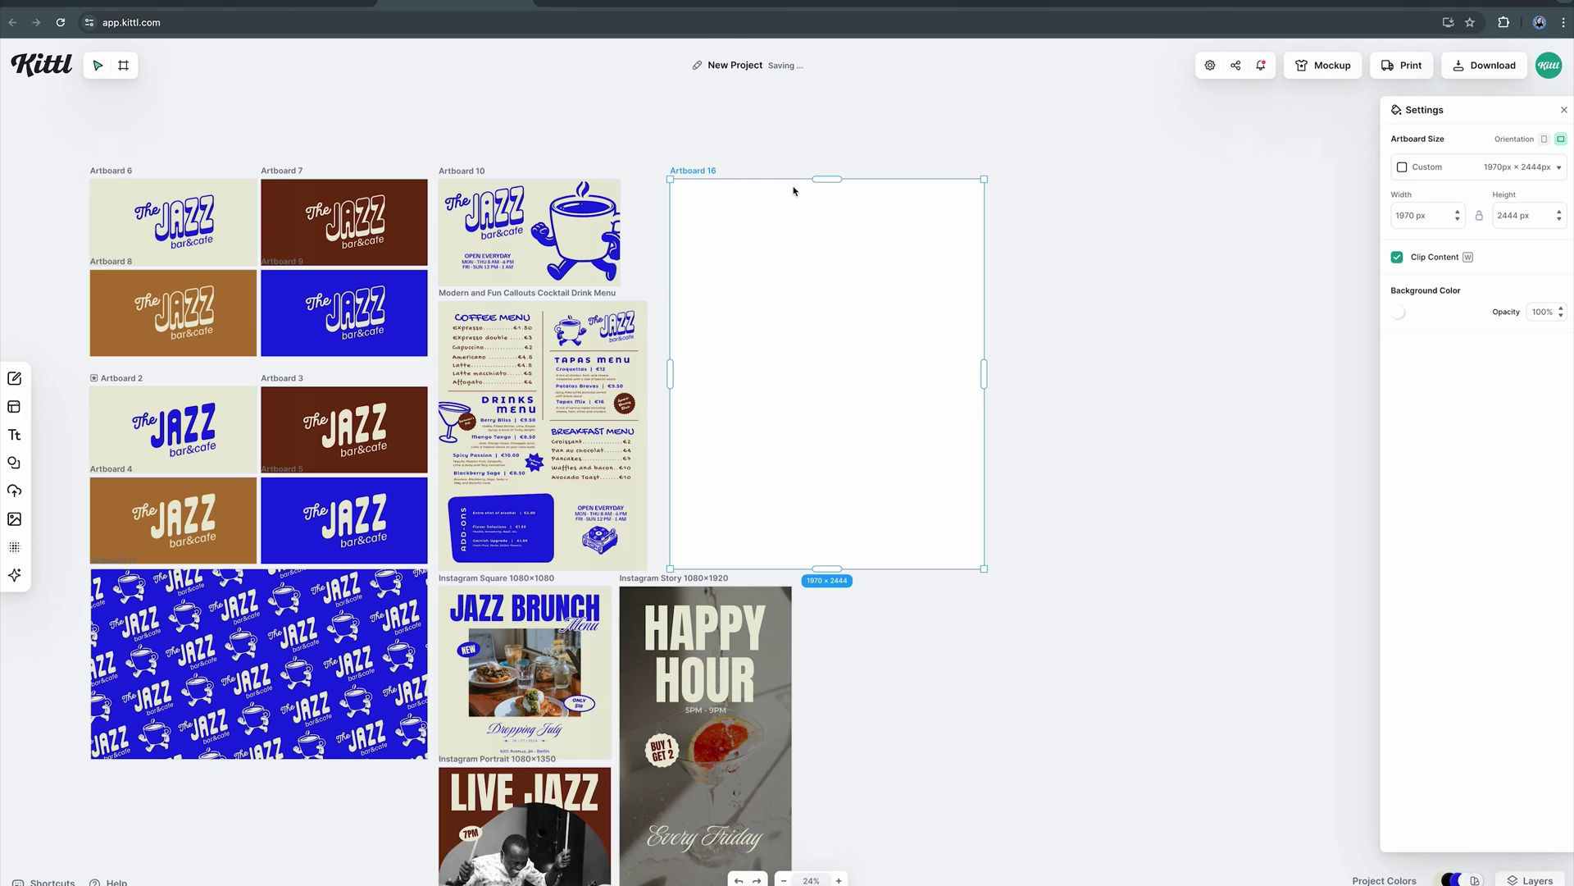
Nudge Artboard 16 slightly left to align it and search the elements library for coffee
left_click(692, 165)
left_click_drag(702, 171, 694, 173)
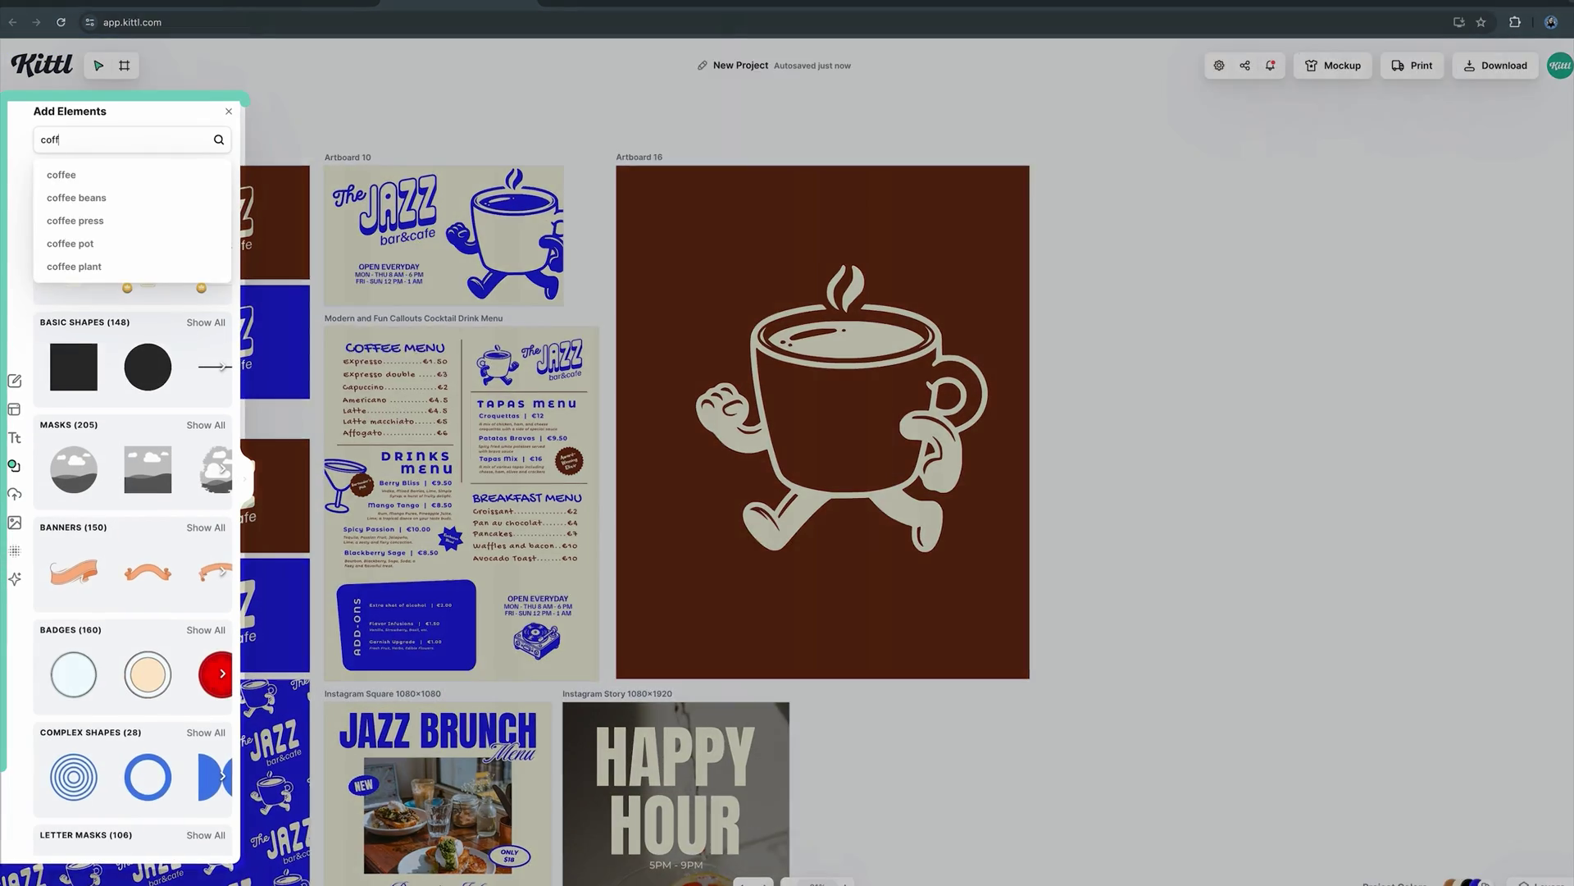
type("ee")
key("Return")
scroll(195, 461, "down", 10)
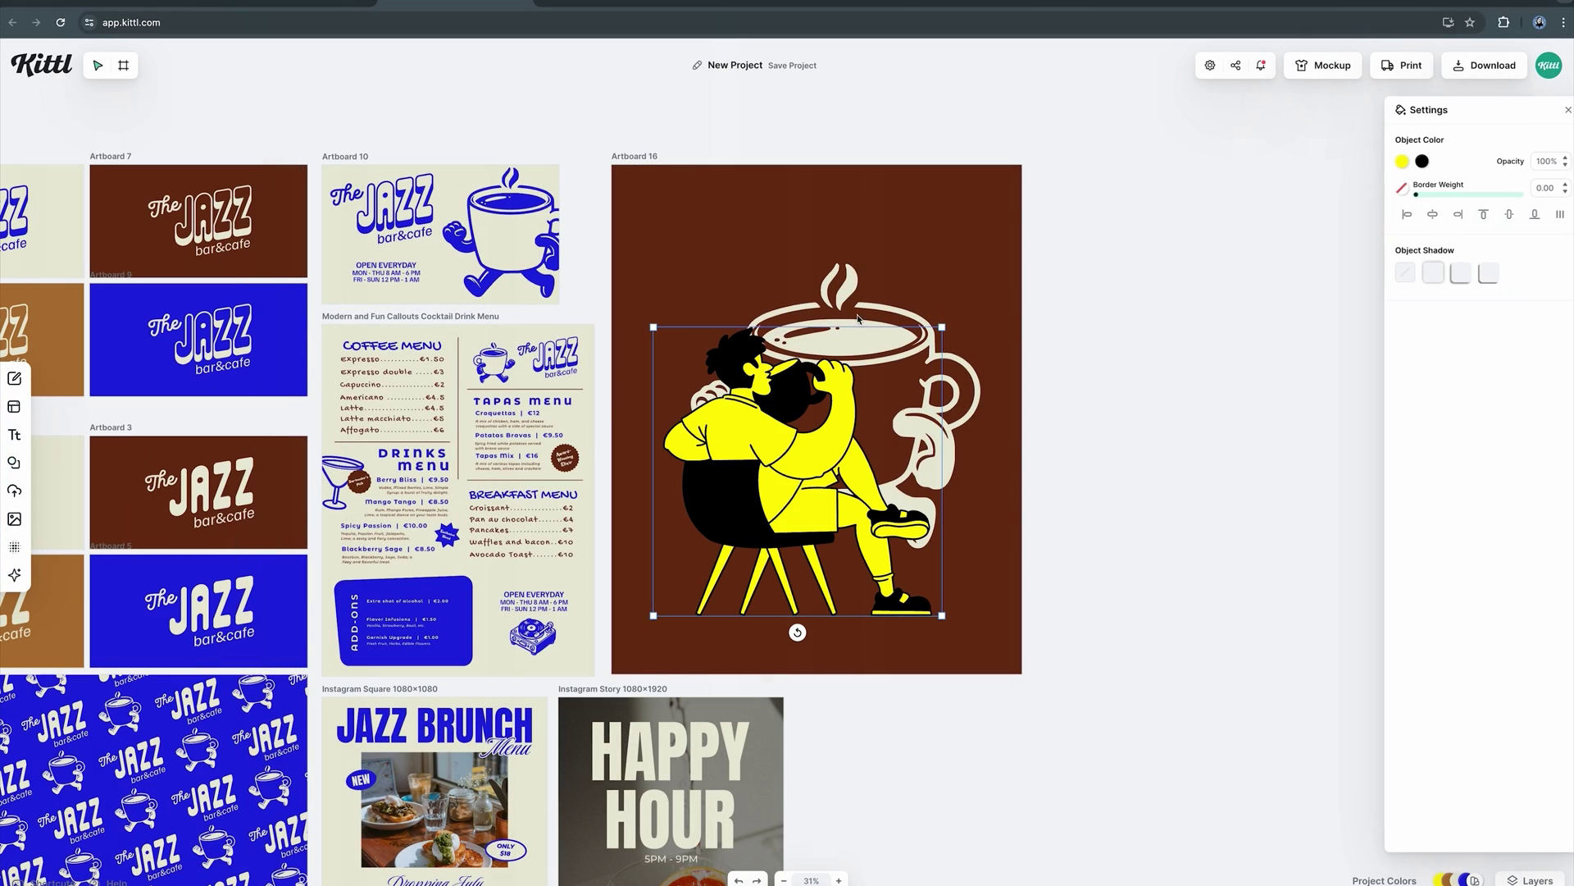
left_click_drag(823, 332, 1047, 324)
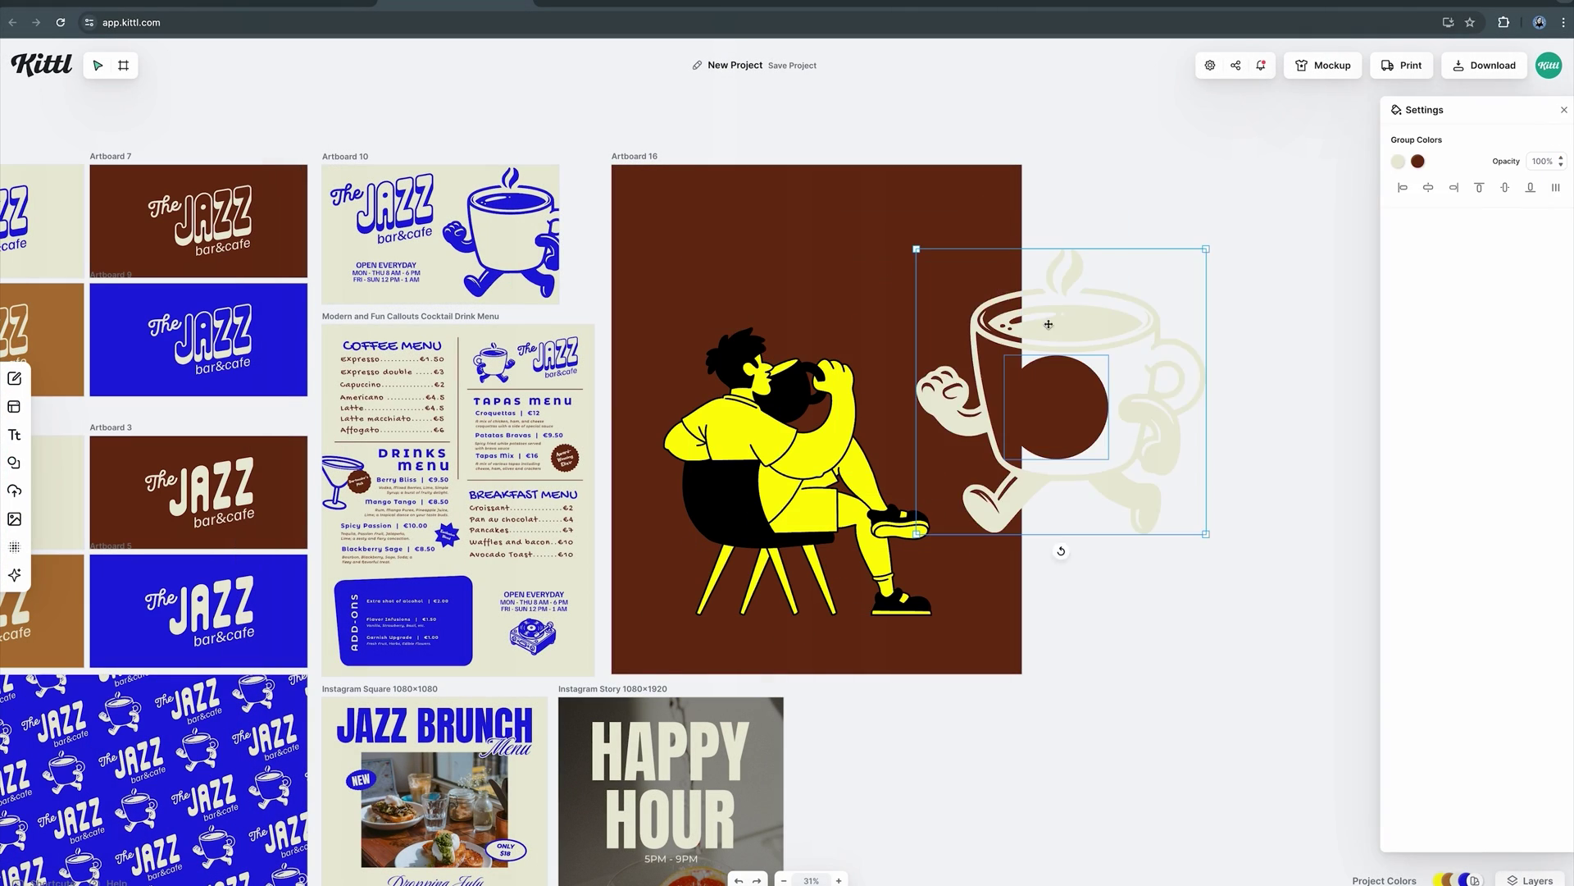
key("ctrl+z")
key("ctrl+z")
key("ctrl+z")
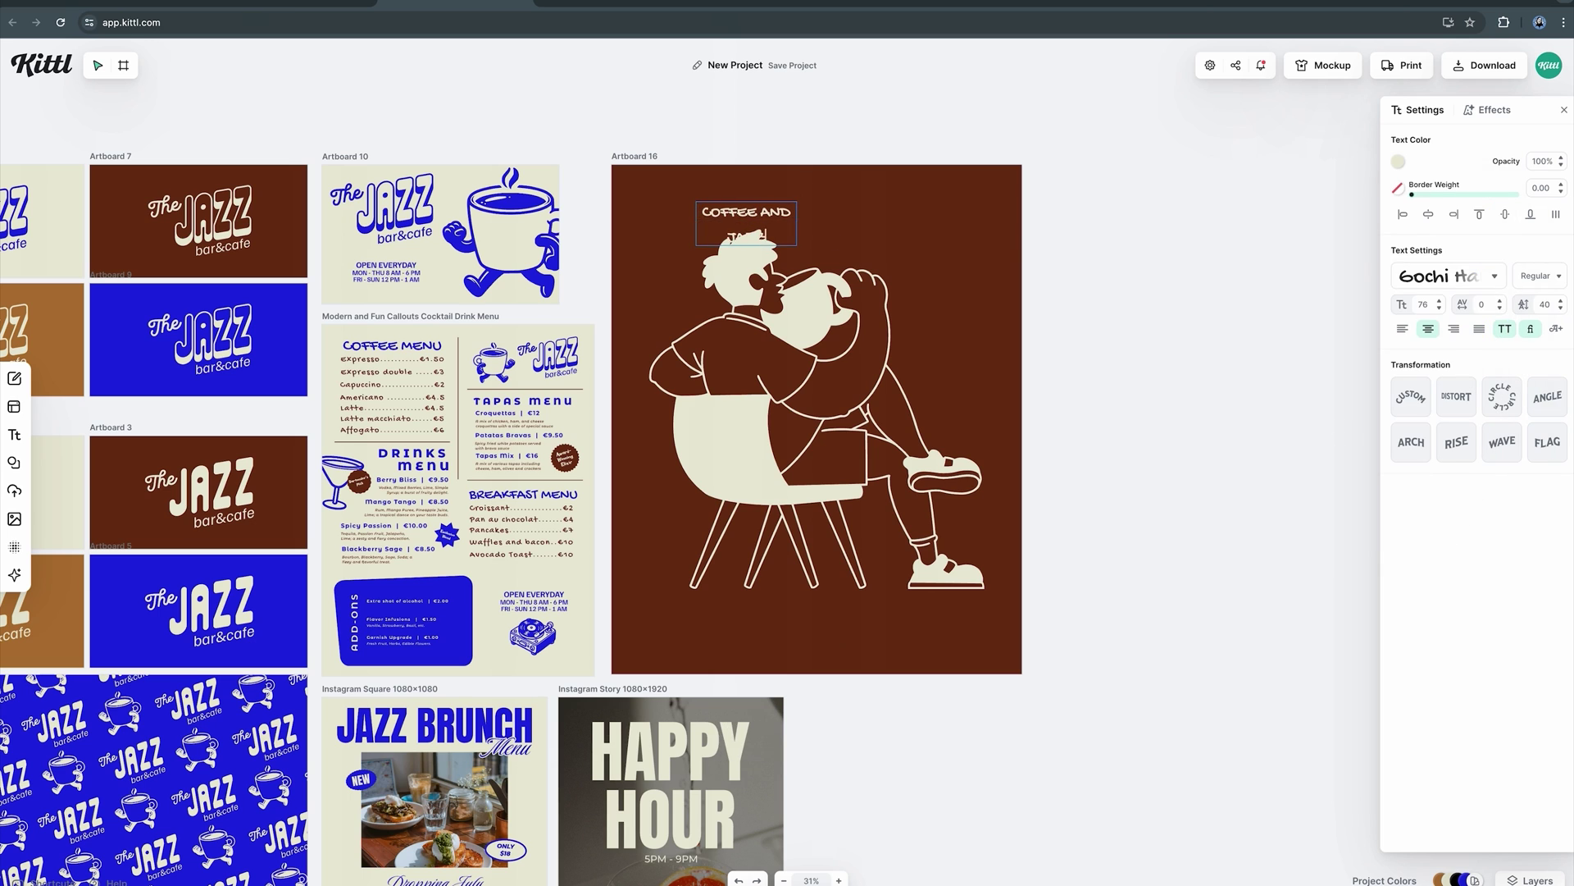
Stretch the COFFEE AND JAZZ INSIDE heading across the artboard and paste the JAZZ logo lower-left
left_click_drag(796, 232, 1047, 232)
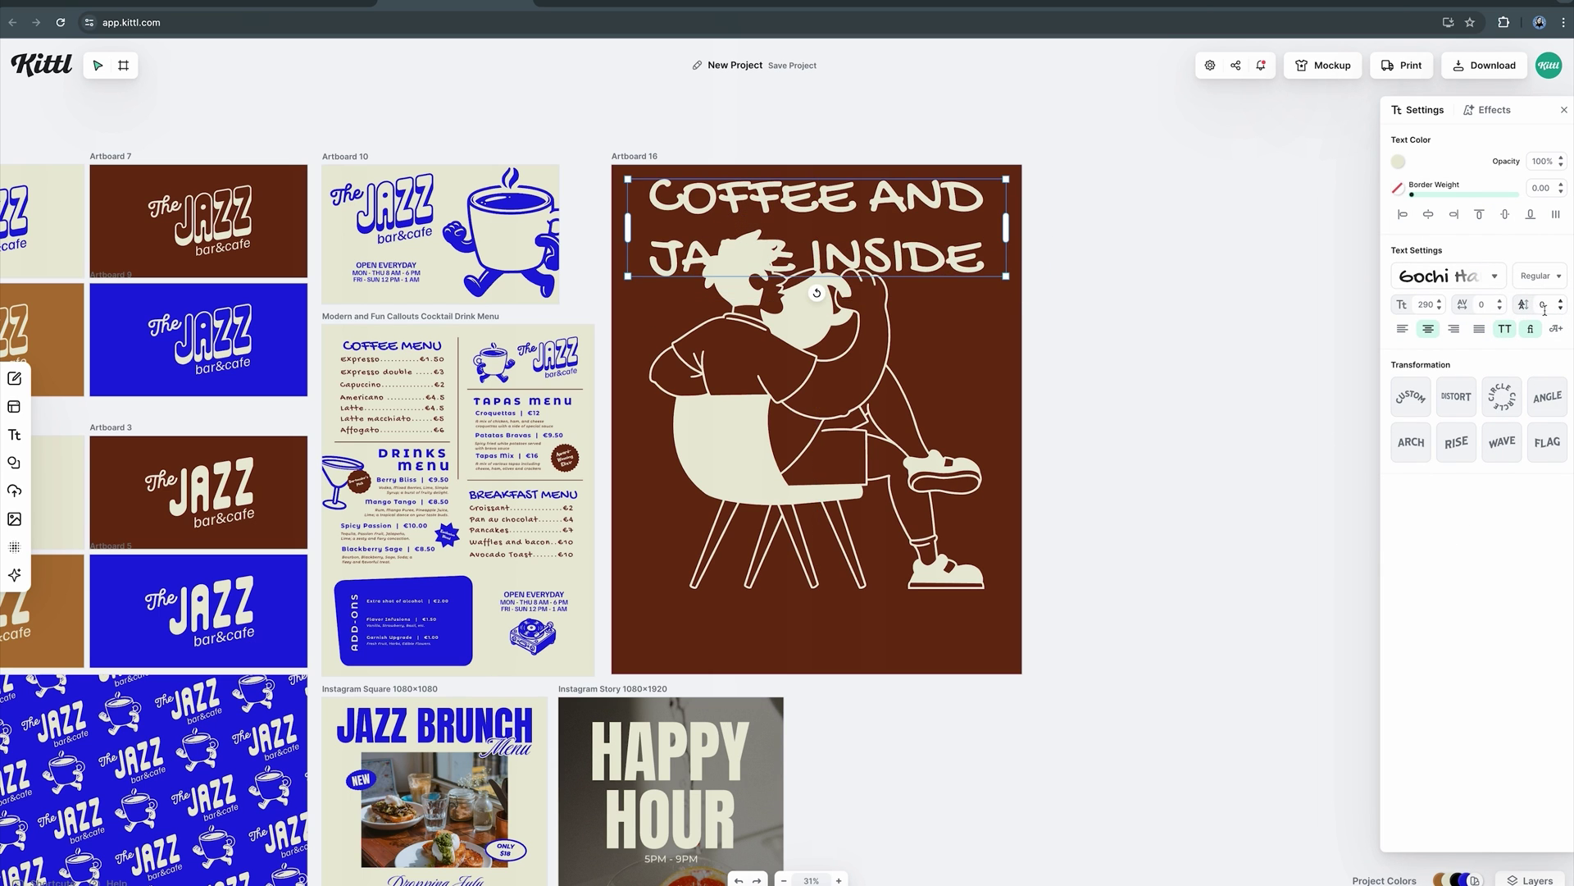
left_click(1160, 446)
scroll(1110, 492, "up", 3)
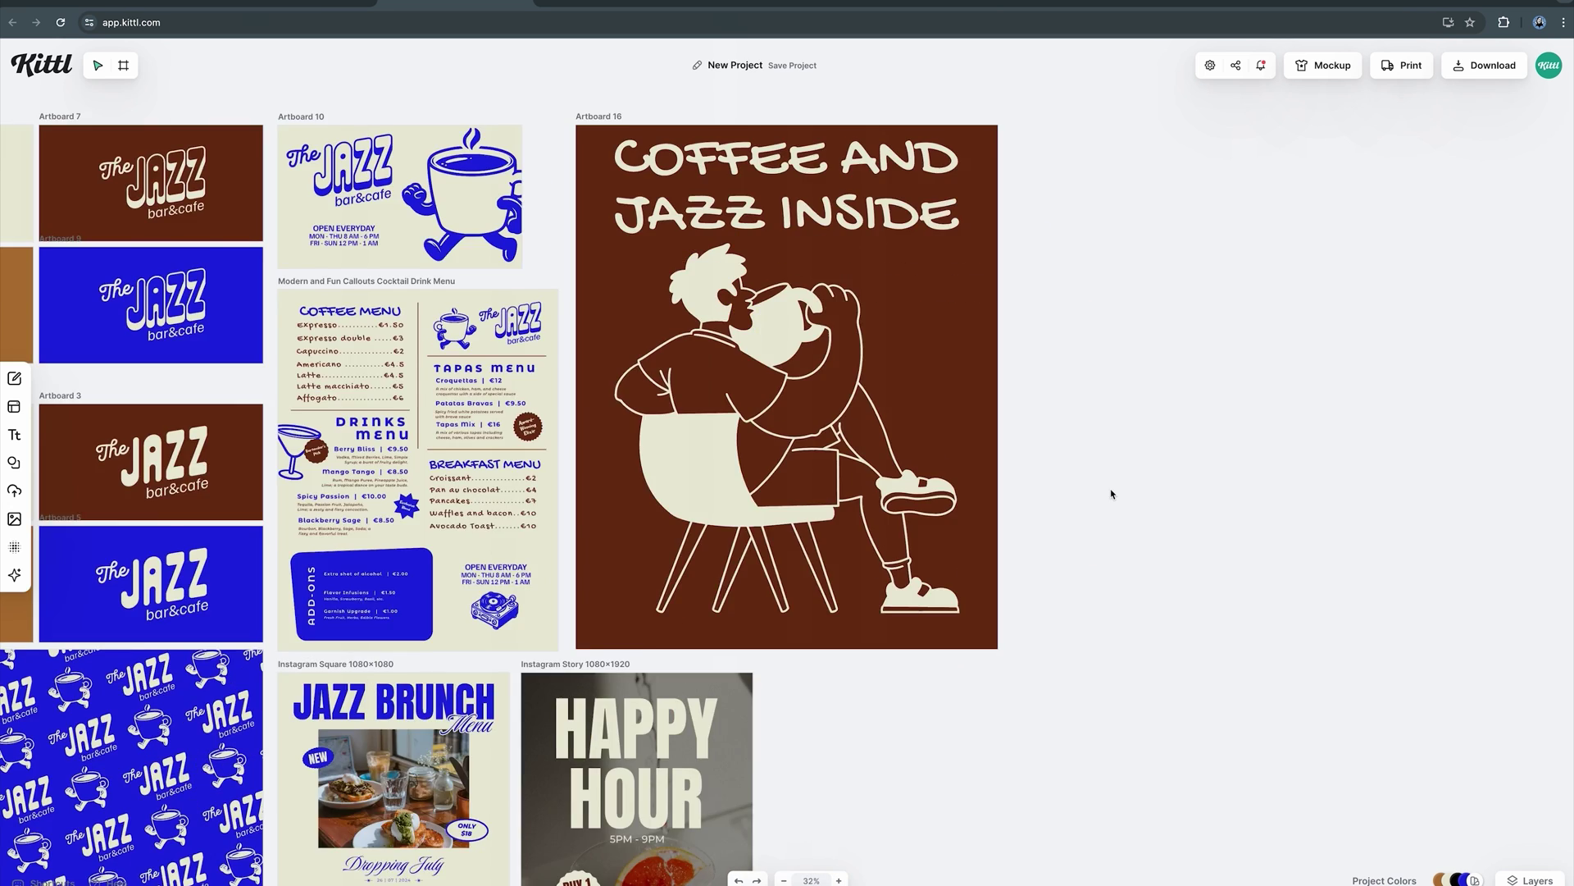
scroll(402, 293, "left", 3)
key("ctrl+v")
left_click_drag(619, 620, 623, 672)
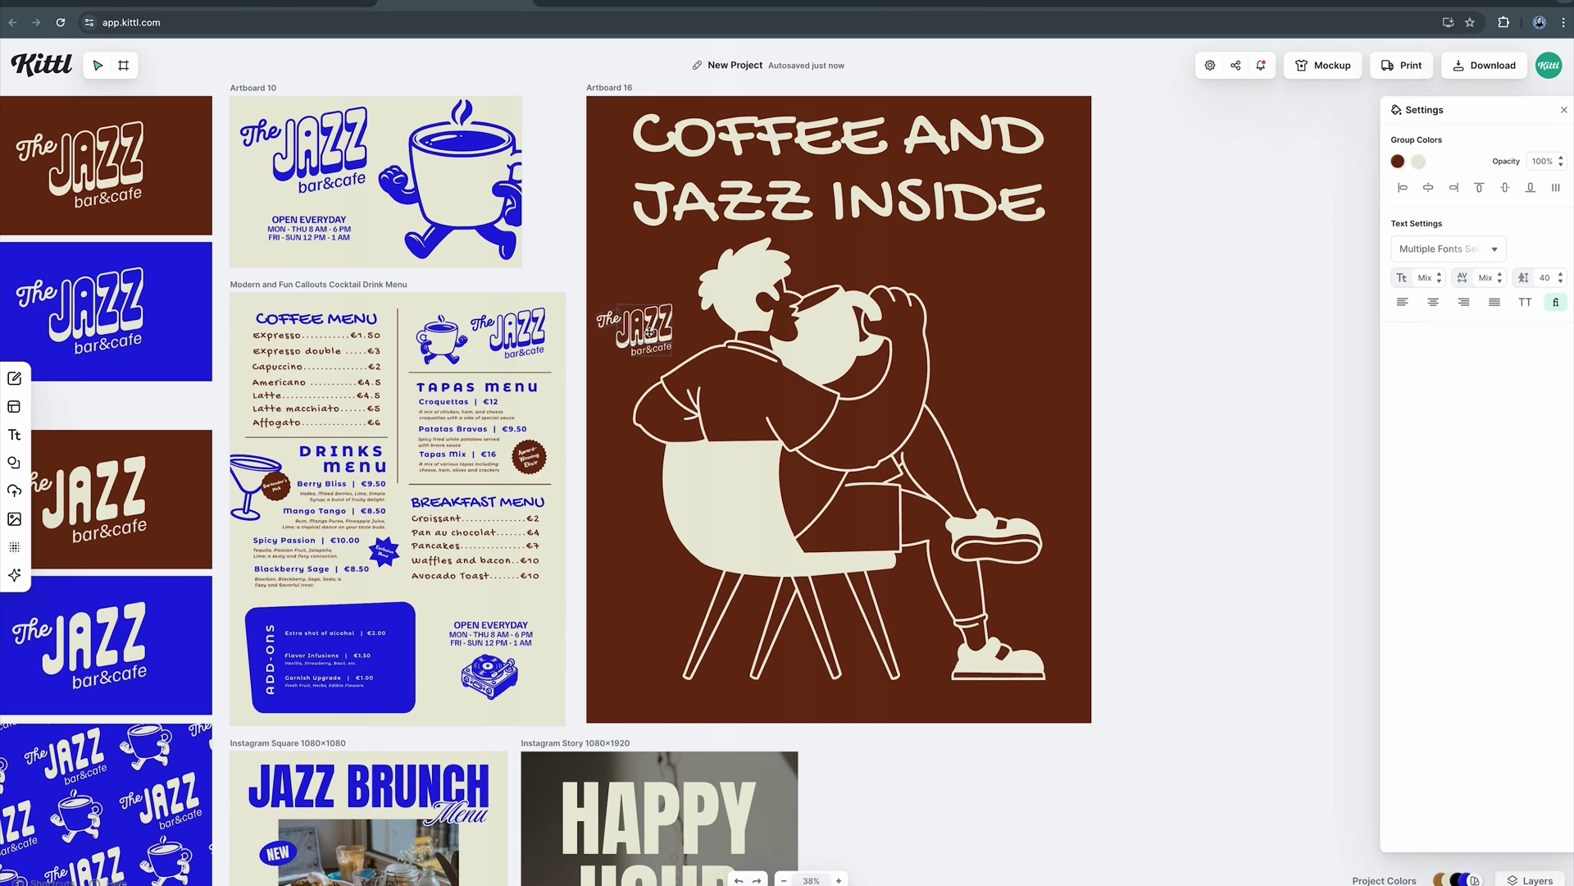
Recolour the OPEN EVERYDAY hours text cream
left_click(331, 240)
left_click(1399, 161)
left_click(1398, 463)
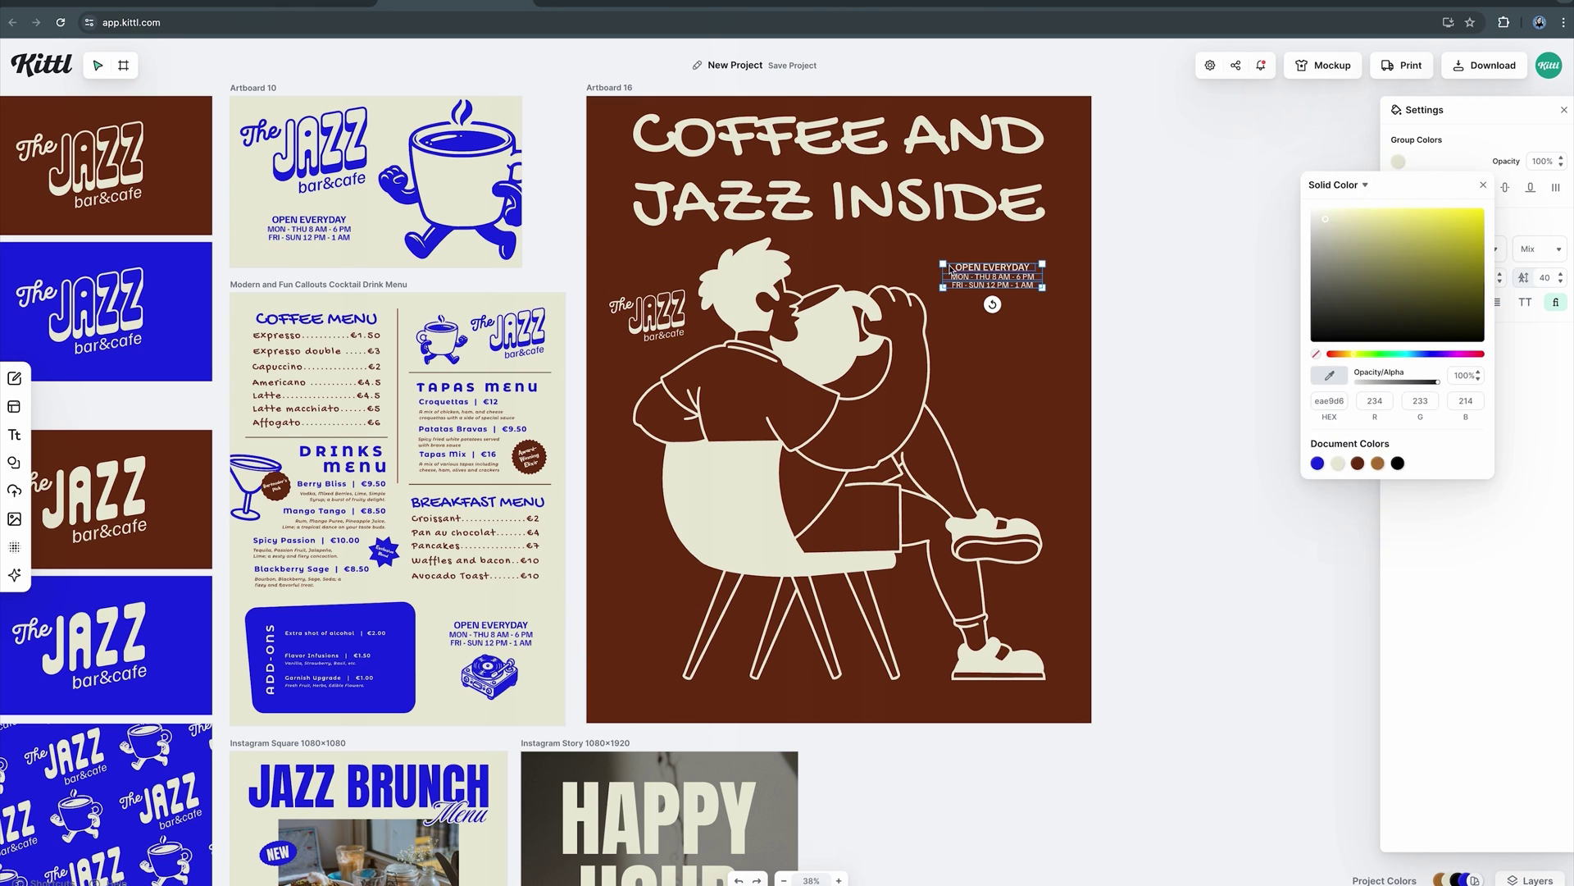
left_click(1143, 254)
Review the heading, JAZZ logo, seated coffee figure and hours text on the brown banner
scroll(1142, 254, "up", 2)
left_click(837, 164)
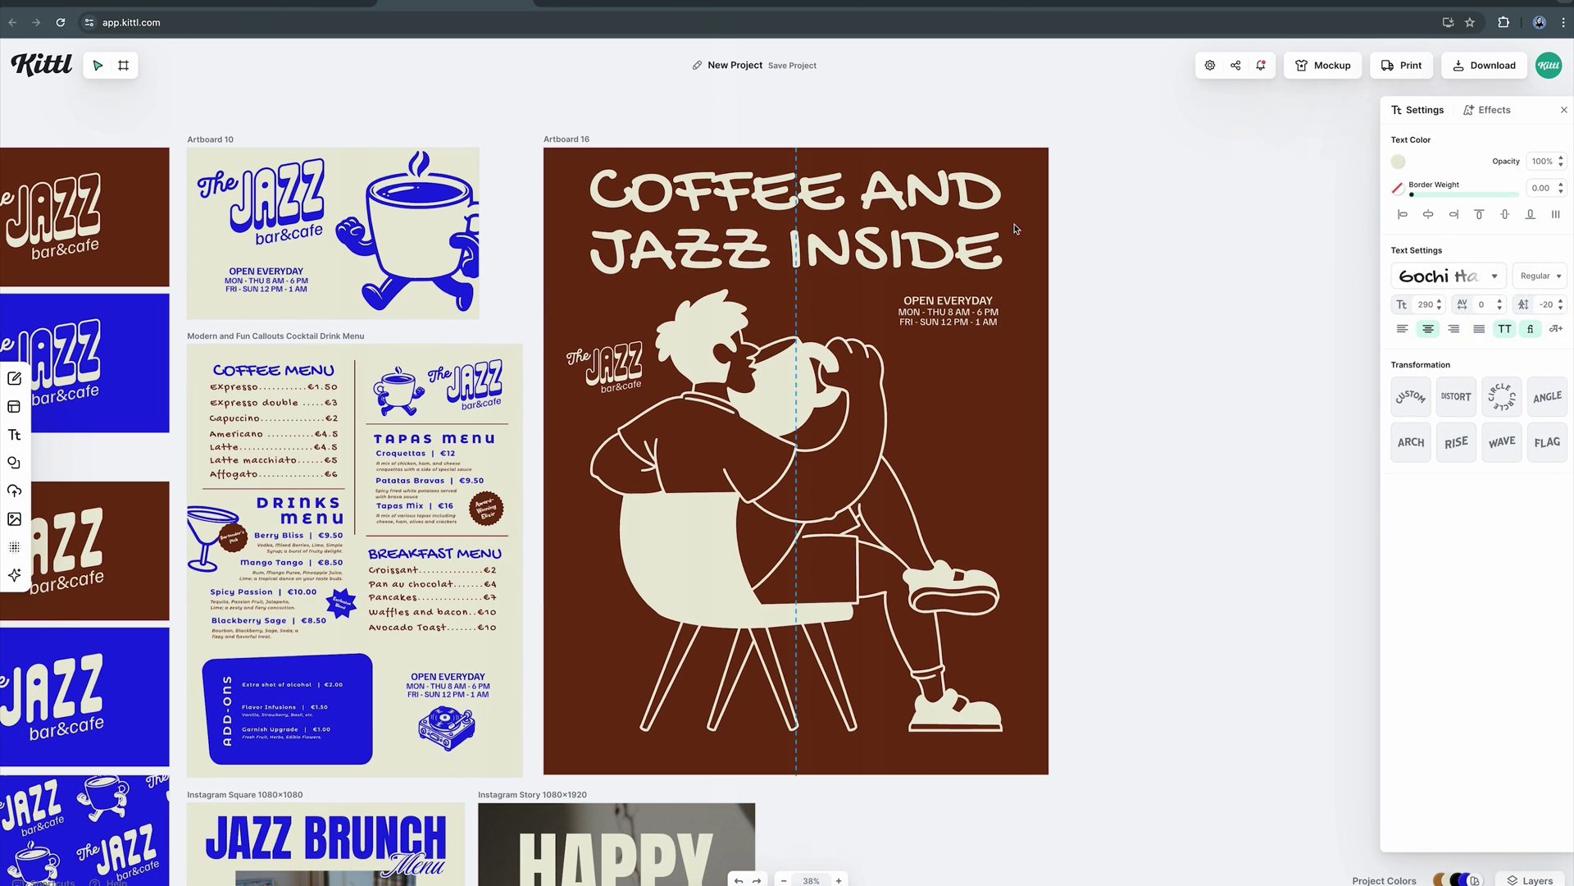
left_click(608, 658)
left_click(1193, 455)
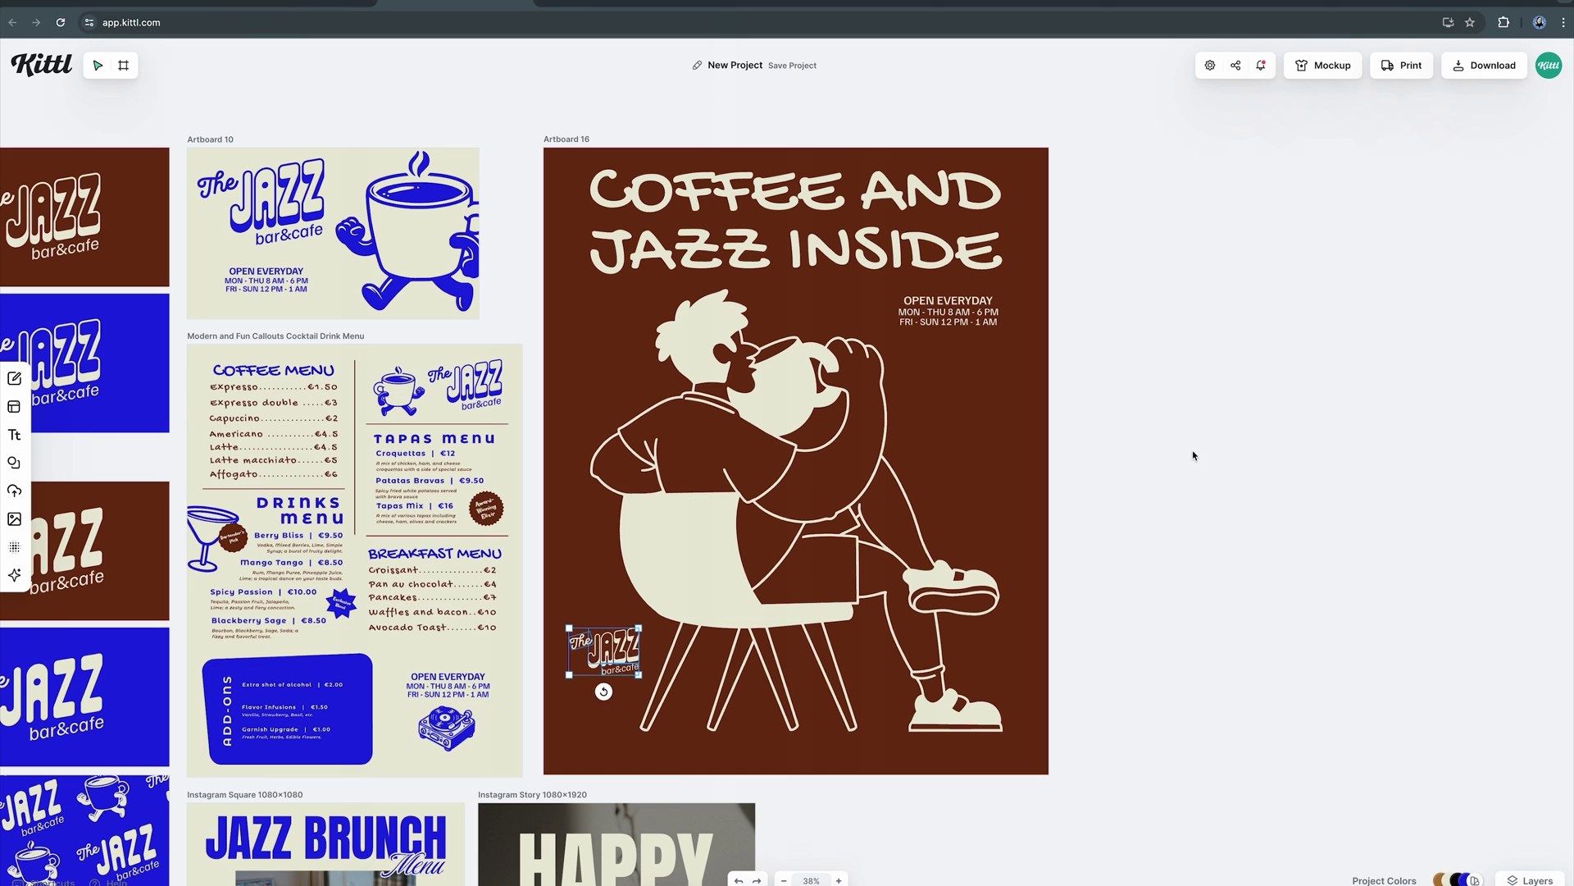
scroll(1202, 391, "down", 5)
scroll(1271, 442, "up", 4)
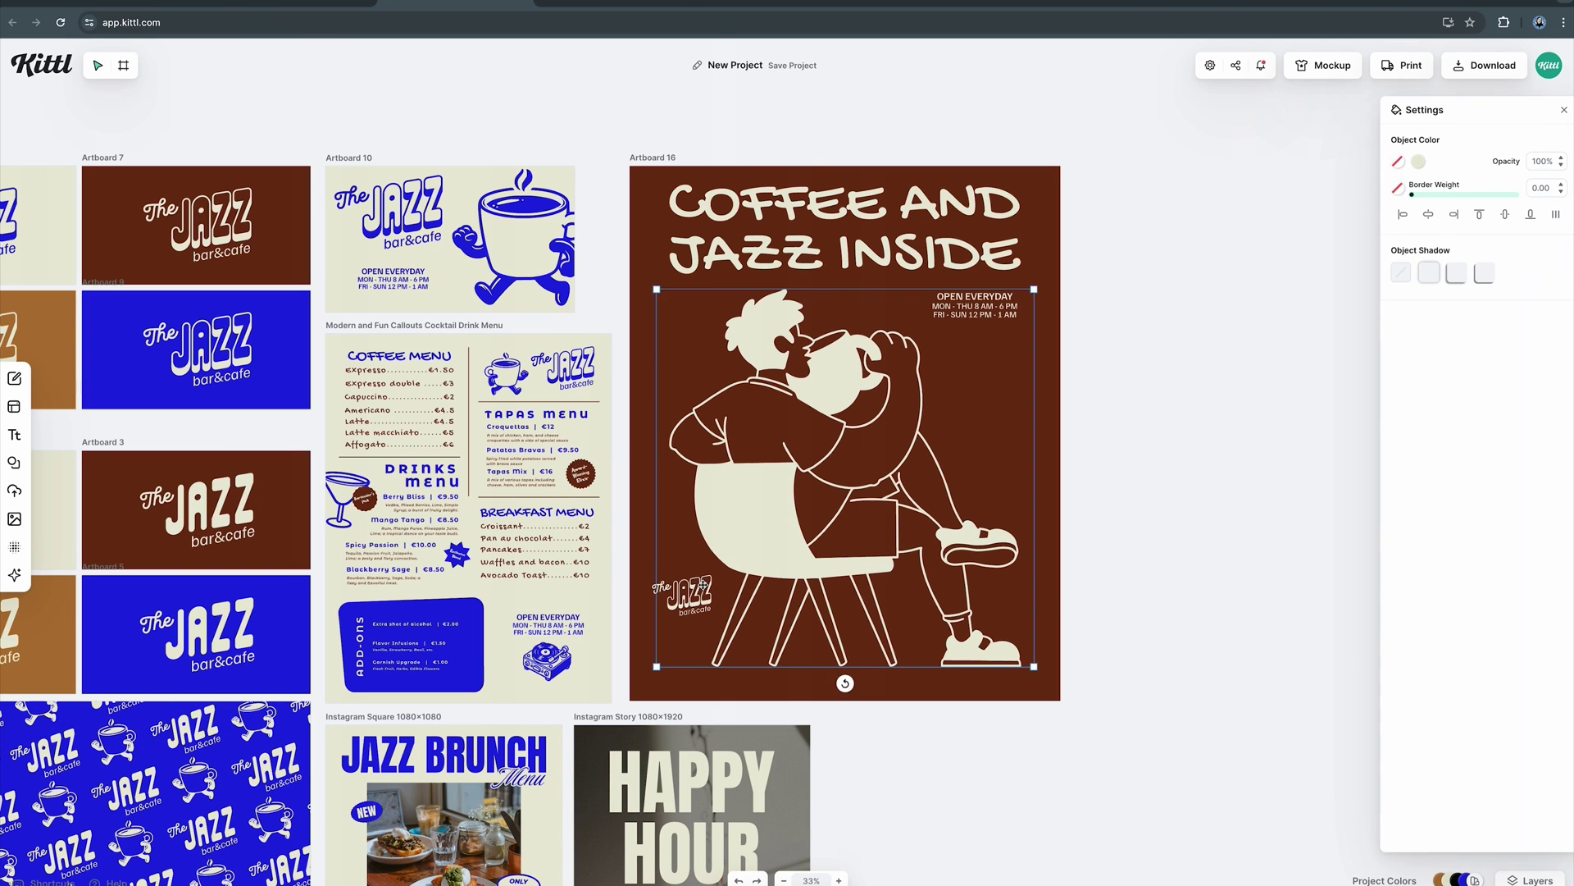
left_click(875, 555)
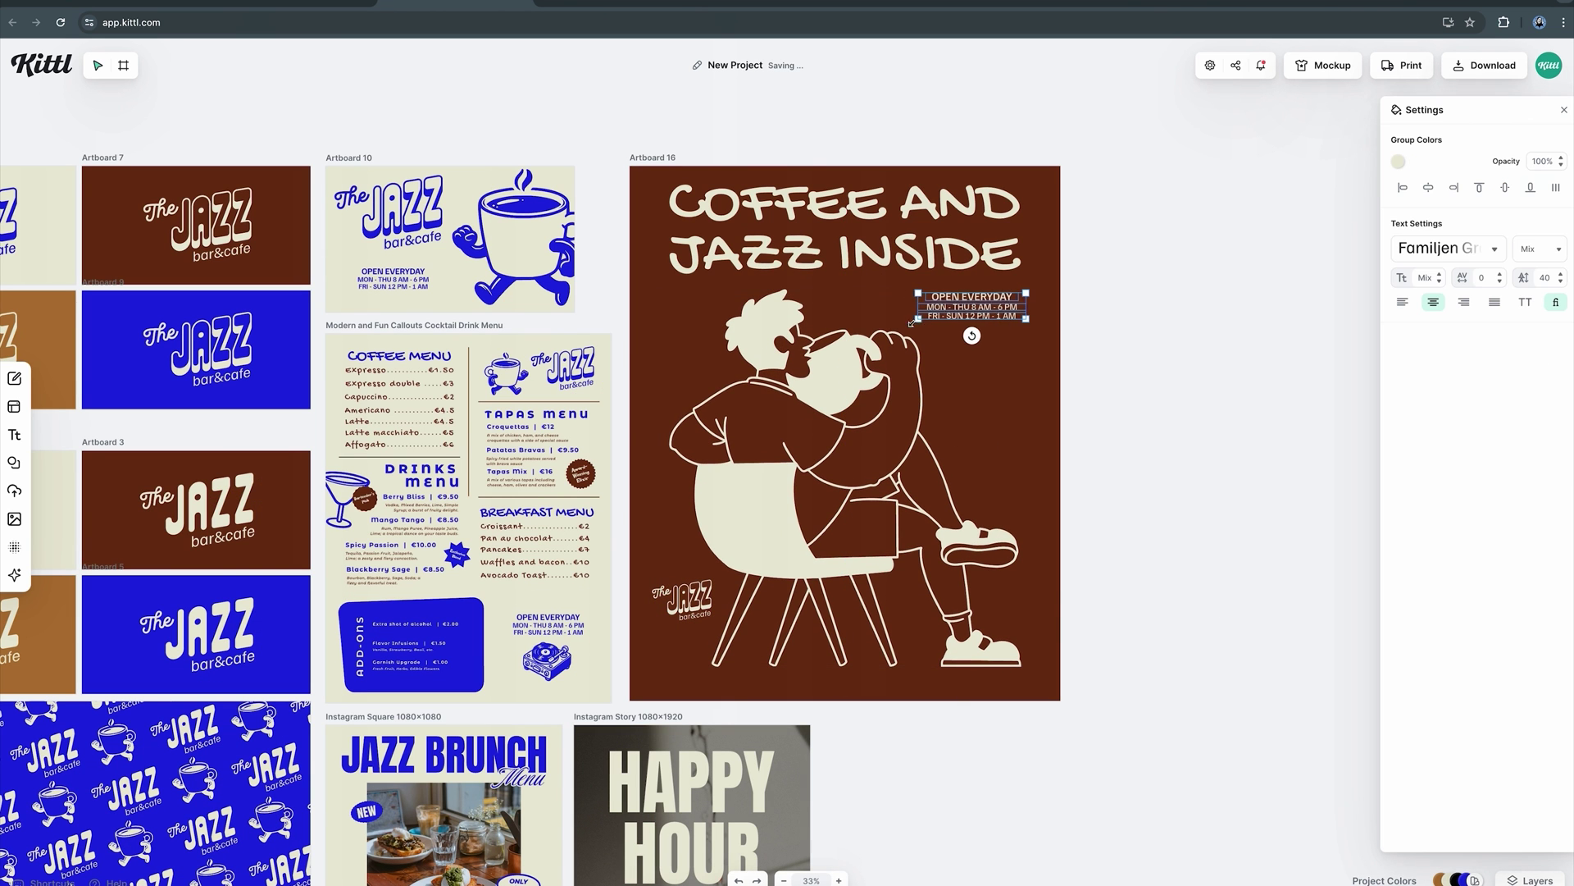
left_click(571, 142)
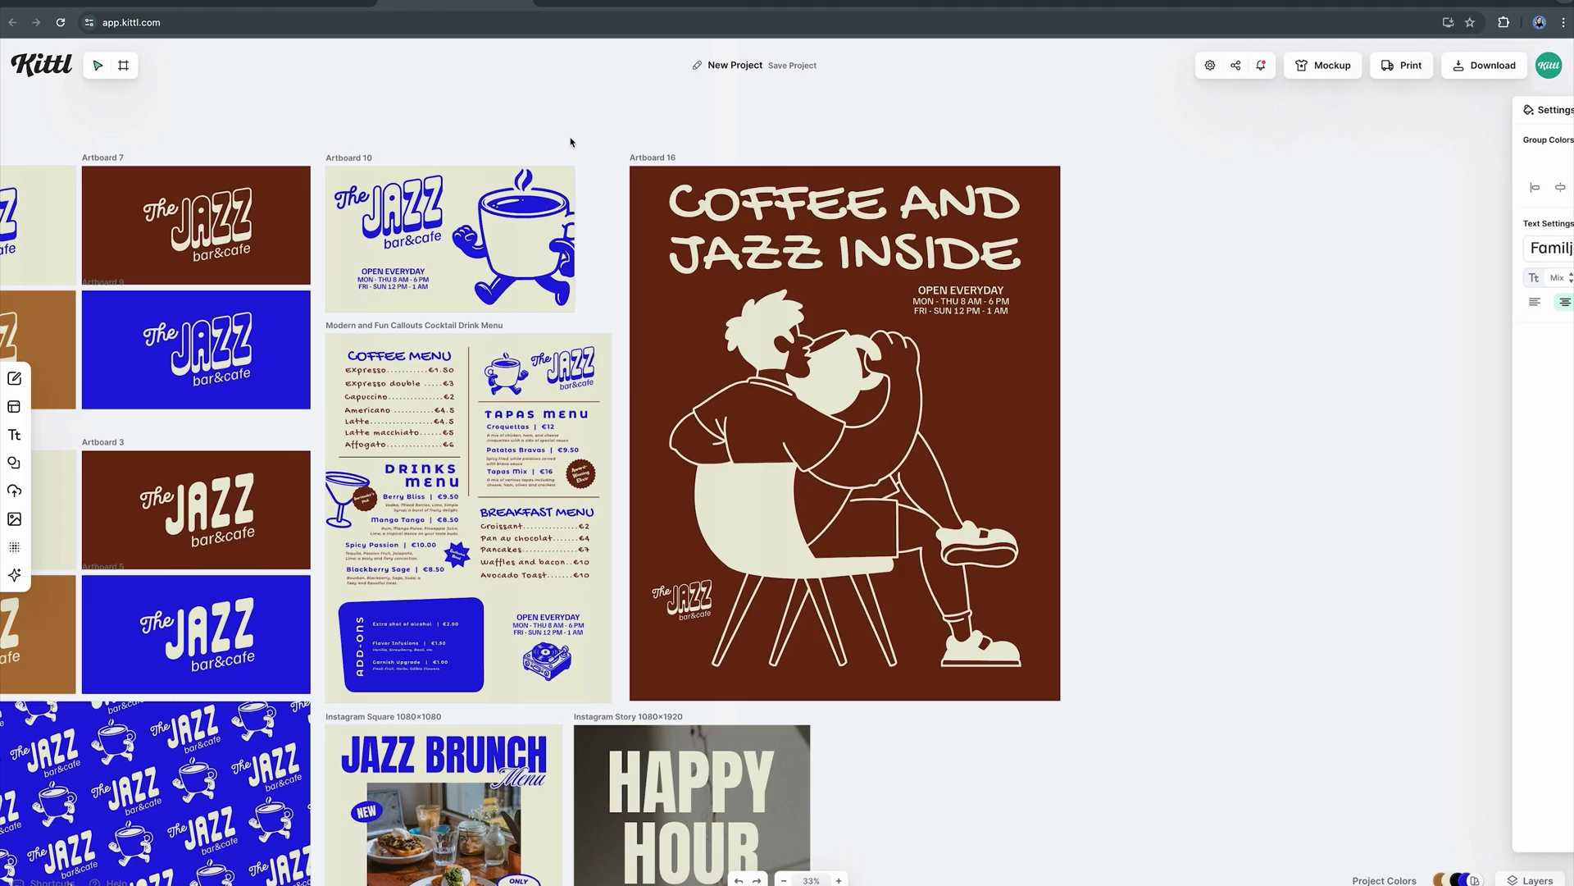